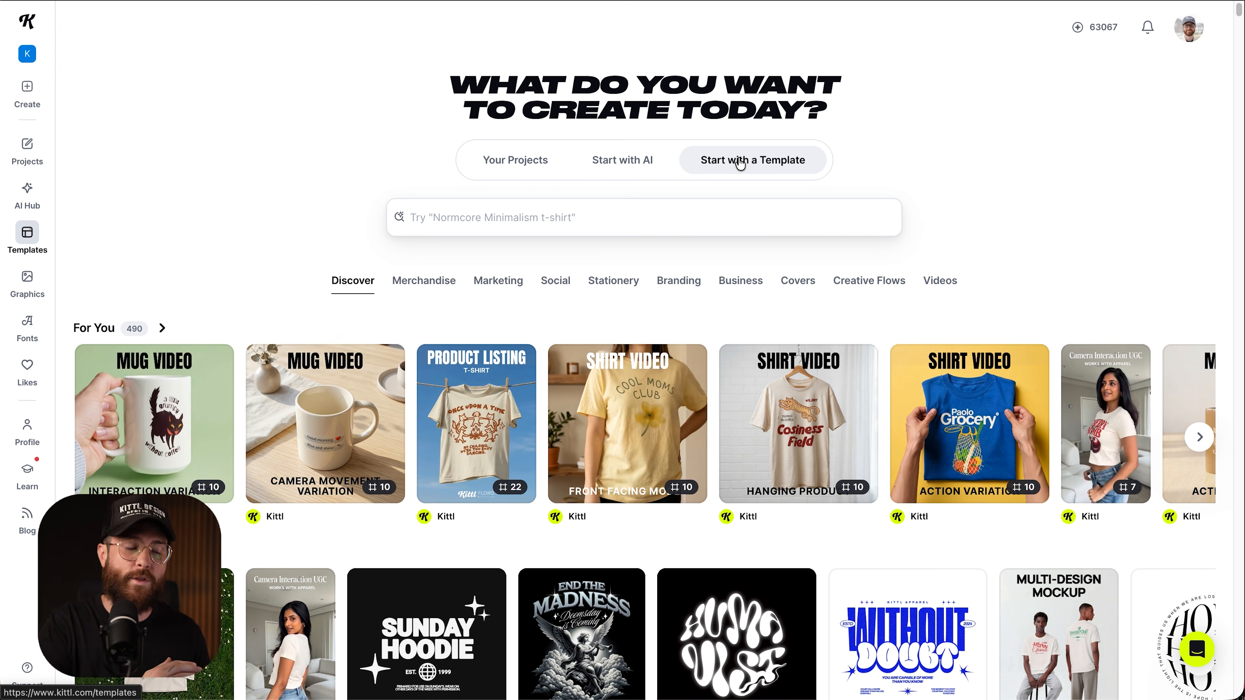
# Step: Open the Etsy Listing template category and start a project from the Product Listing T-Shirt template
pyautogui.scroll(-5, 952, 274)
pyautogui.scroll(-3, 951, 271)
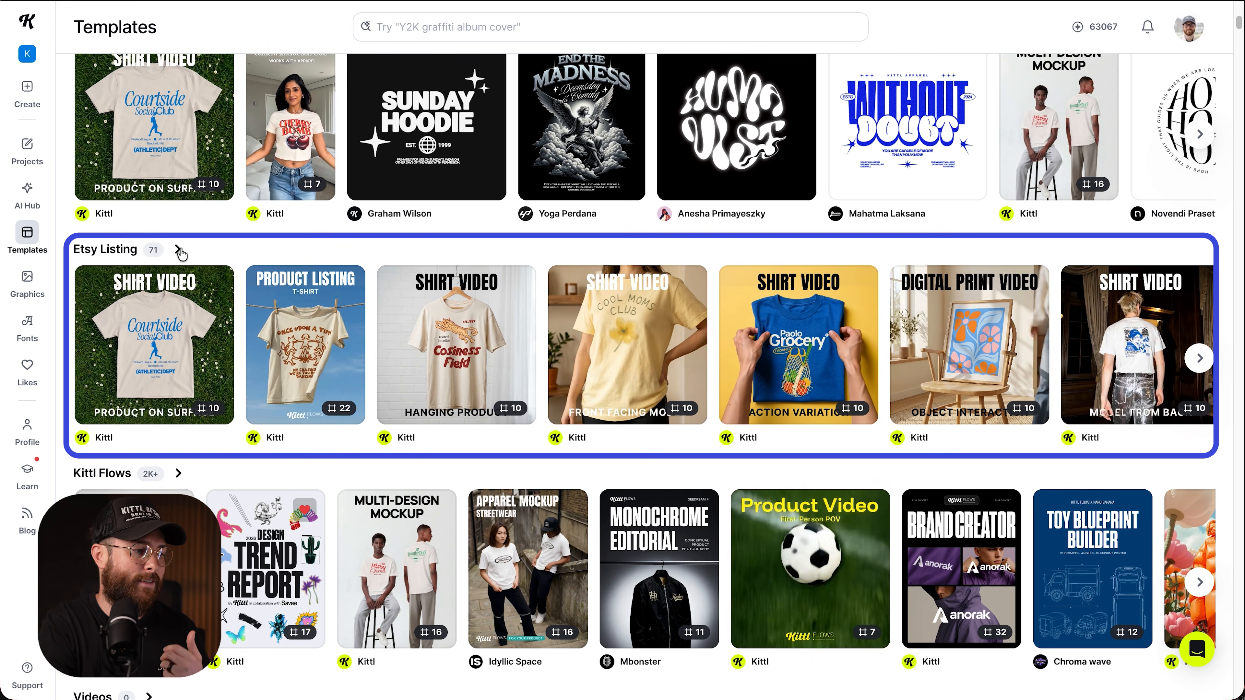
pyautogui.click(178, 249)
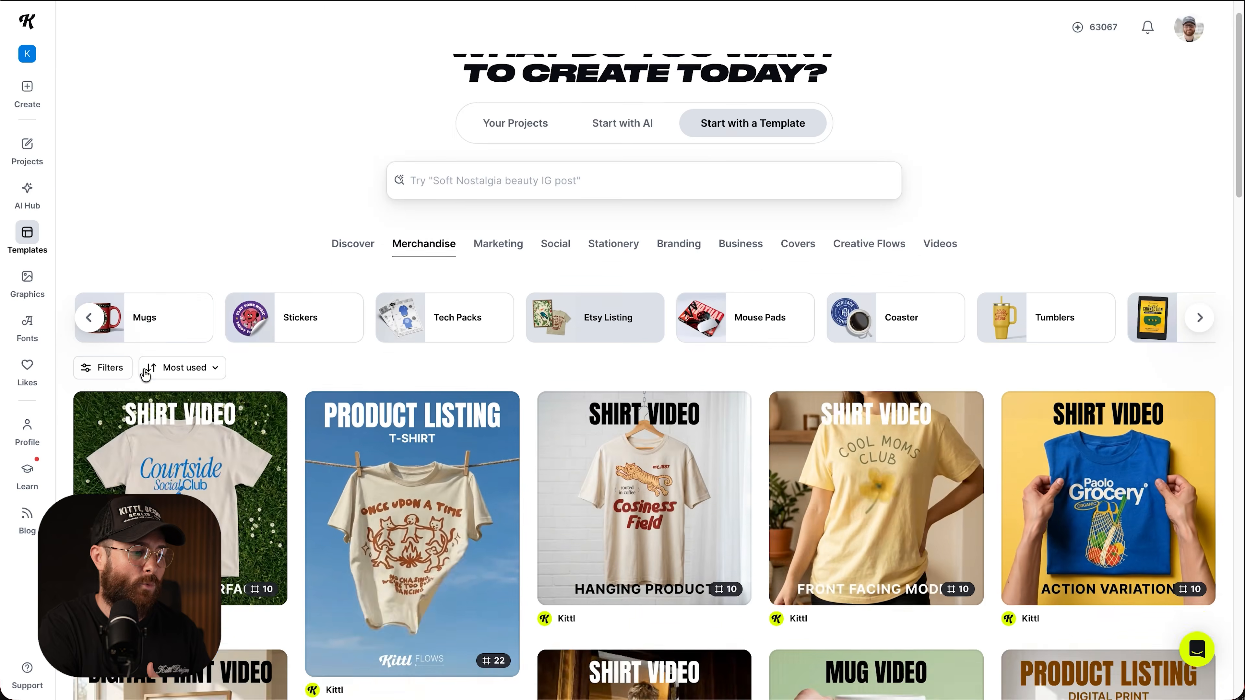
pyautogui.scroll(-5, 412, 392)
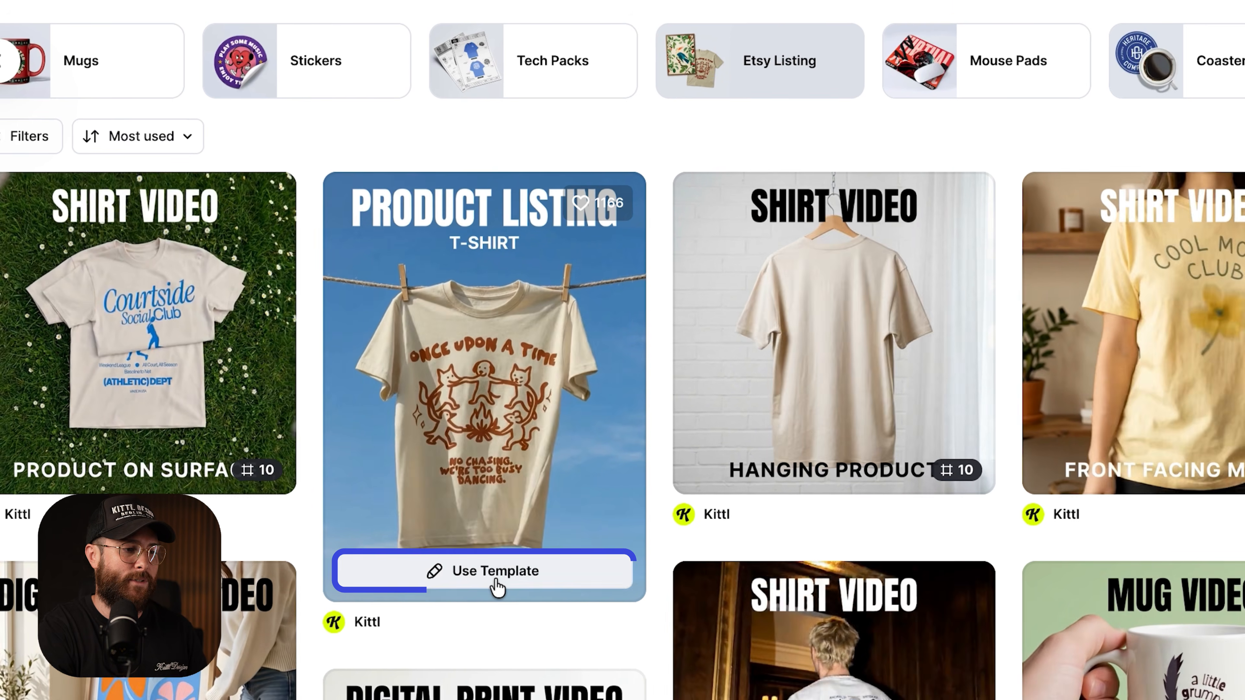
pyautogui.click(504, 584)
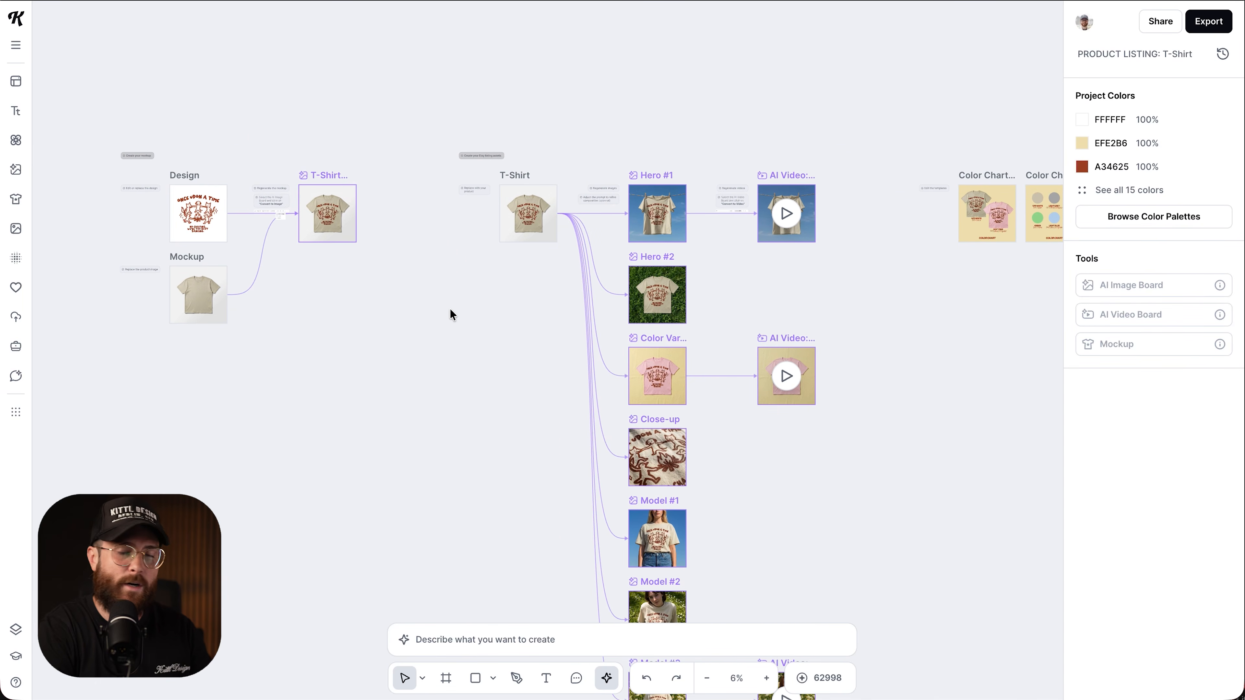
# Step: Examine the template's listing assets: the T-Shirt source board, the hero images, AI videos, color charts, size chart and customer review
pyautogui.scroll(6, 517, 210)
pyautogui.hscroll(1, 517, 210)
pyautogui.scroll(2, 518, 210)
pyautogui.hscroll(1, 518, 210)
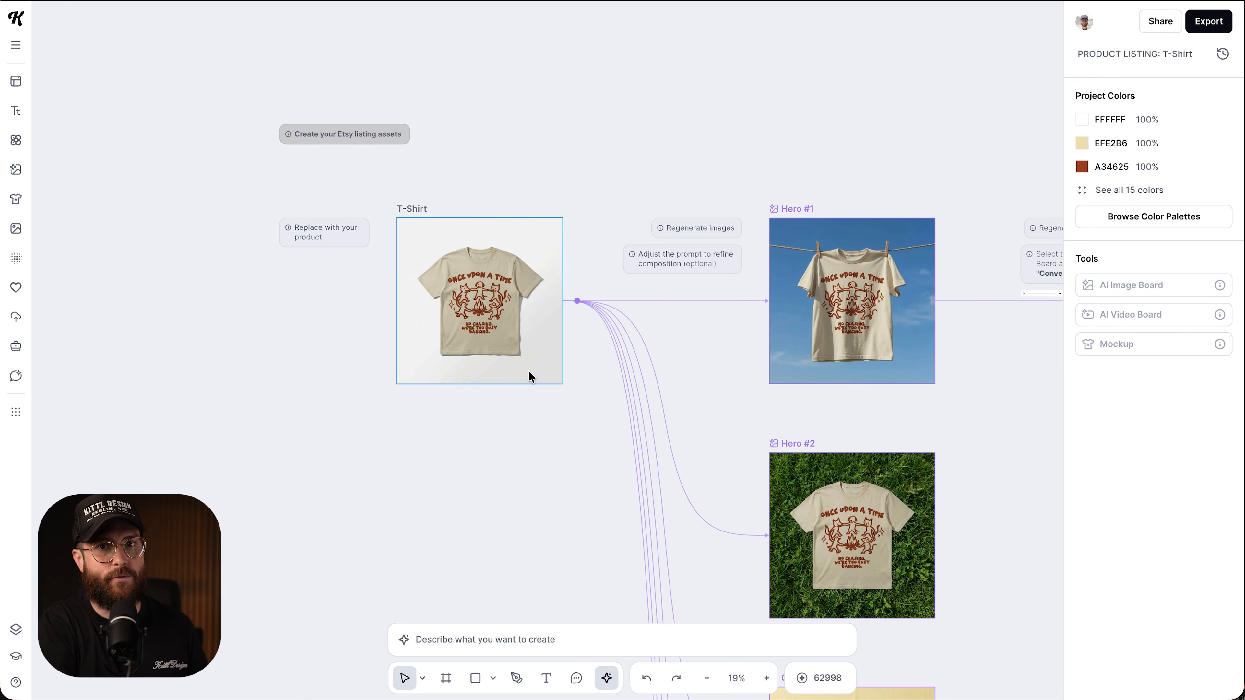
pyautogui.scroll(5, 474, 288)
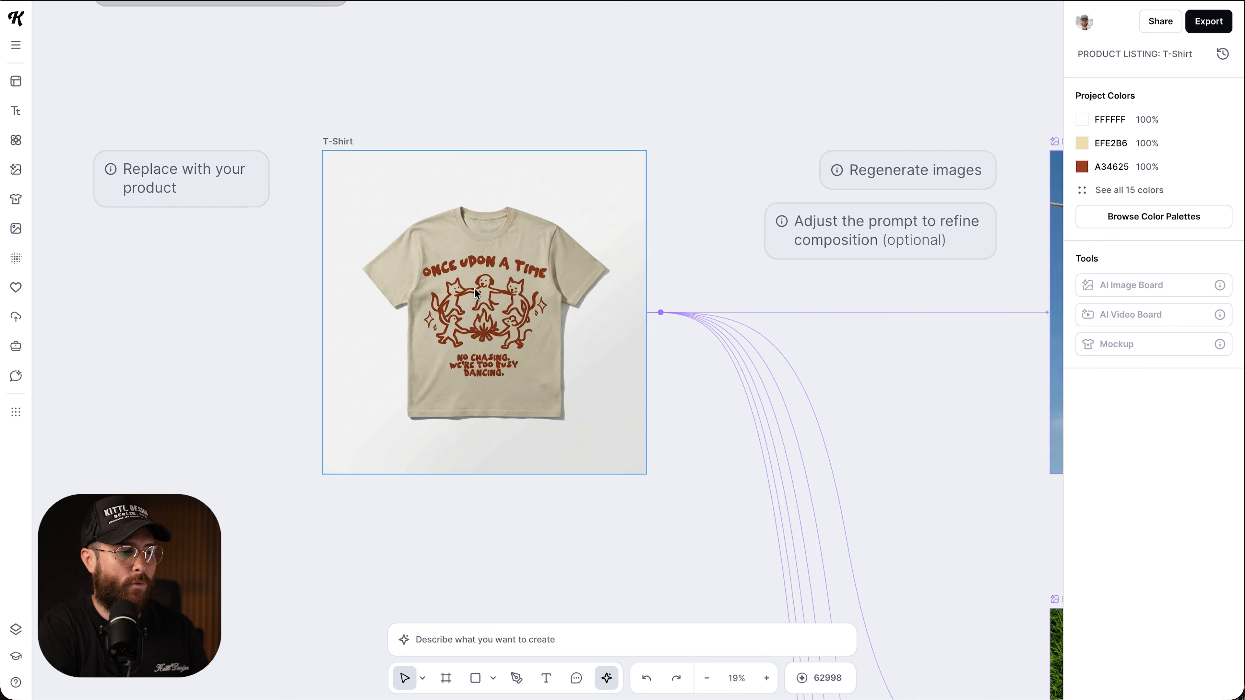
pyautogui.scroll(-2, 504, 239)
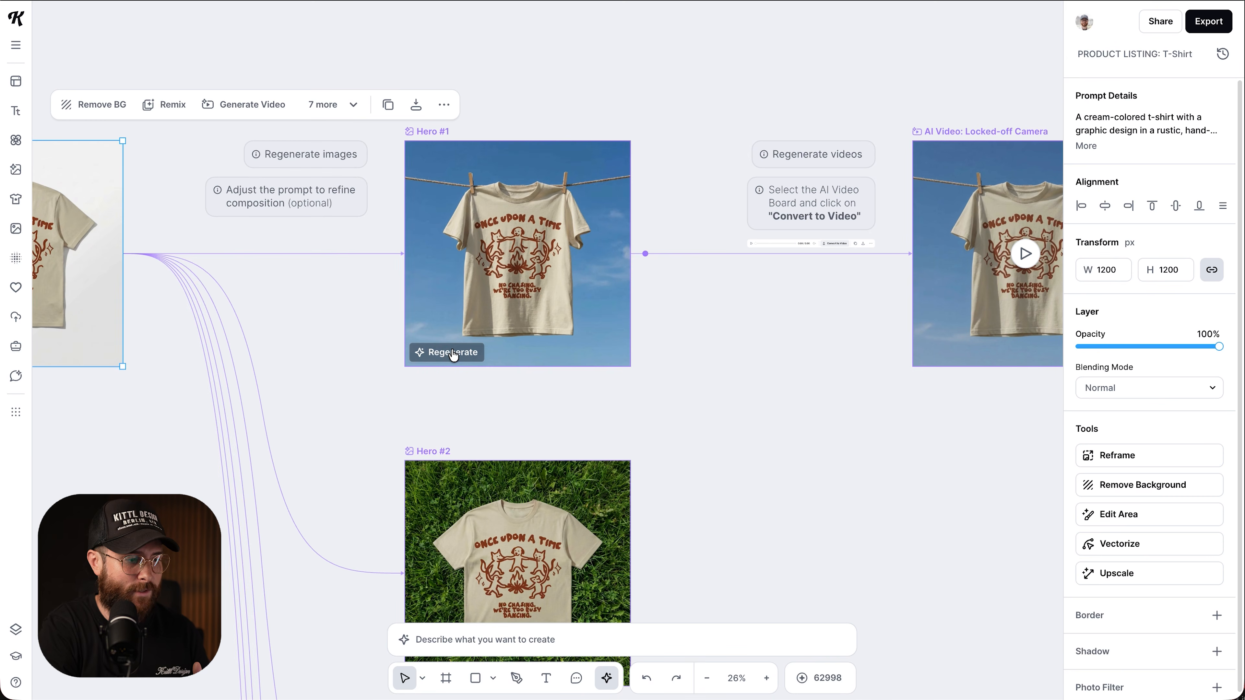
pyautogui.scroll(-4, 465, 400)
pyautogui.hscroll(-1, 486, 435)
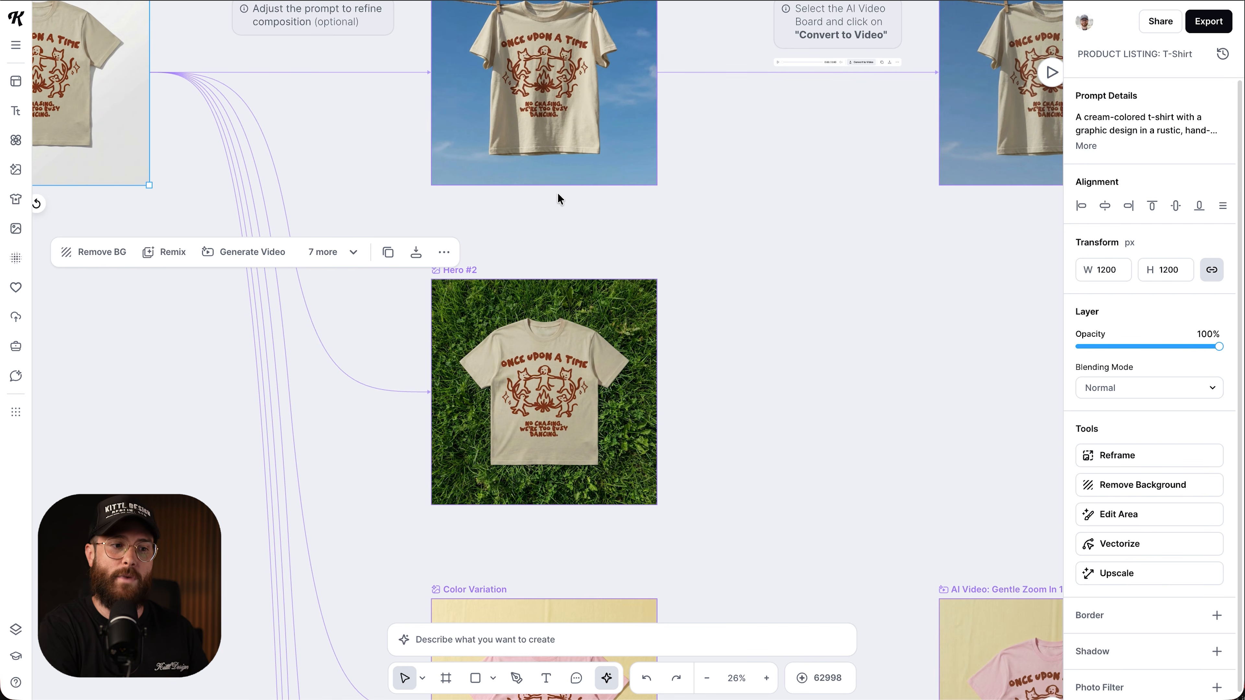
pyautogui.hscroll(5, 915, 122)
pyautogui.scroll(1, 914, 123)
pyautogui.scroll(-5, 842, 204)
pyautogui.hscroll(10, 842, 203)
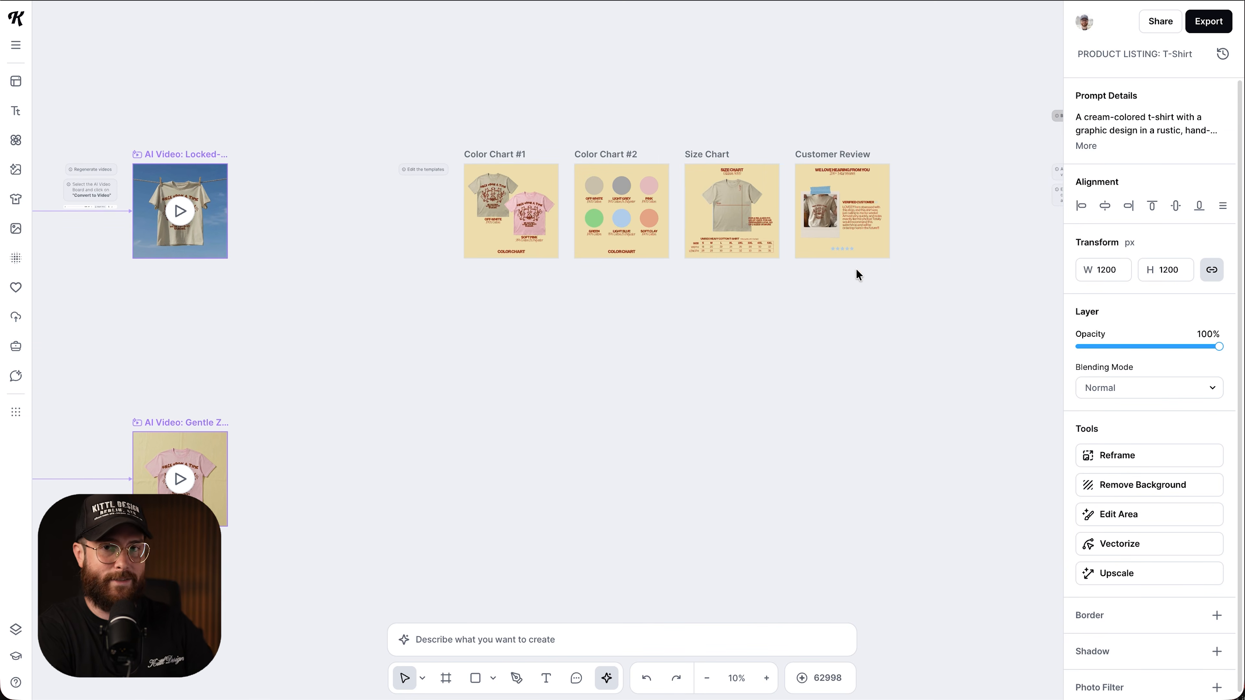
pyautogui.scroll(5, 856, 274)
pyautogui.scroll(-2, 853, 275)
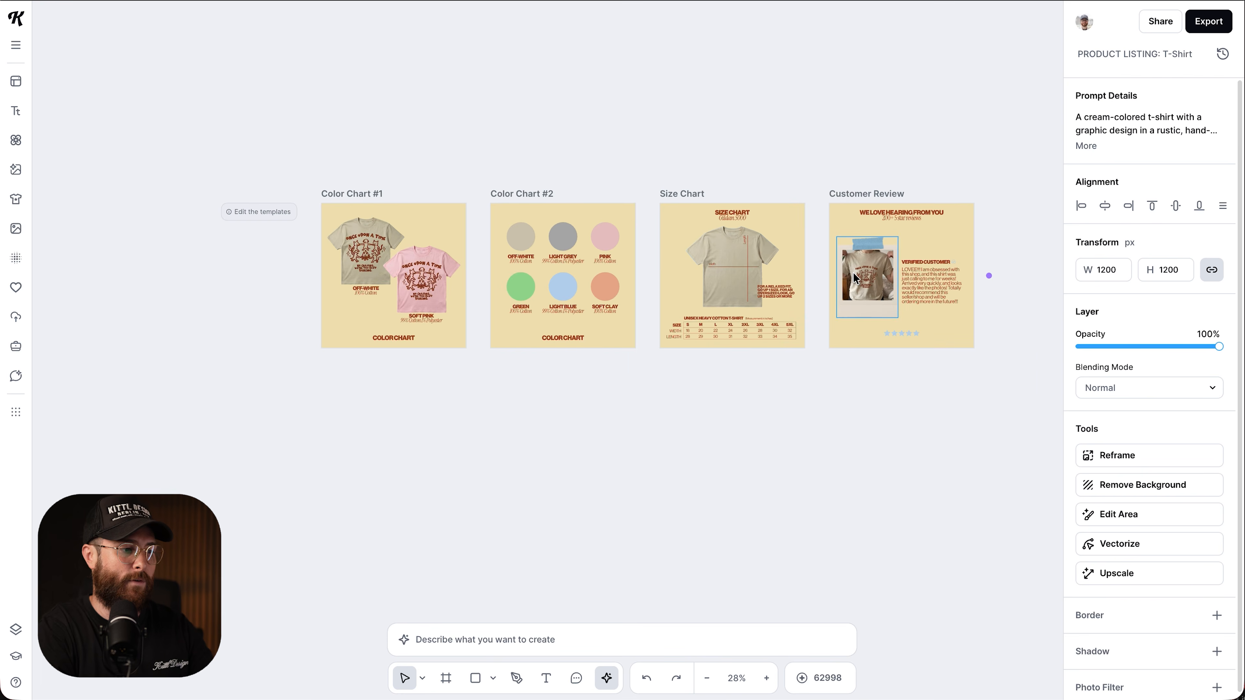
pyautogui.hscroll(-10, 690, 360)
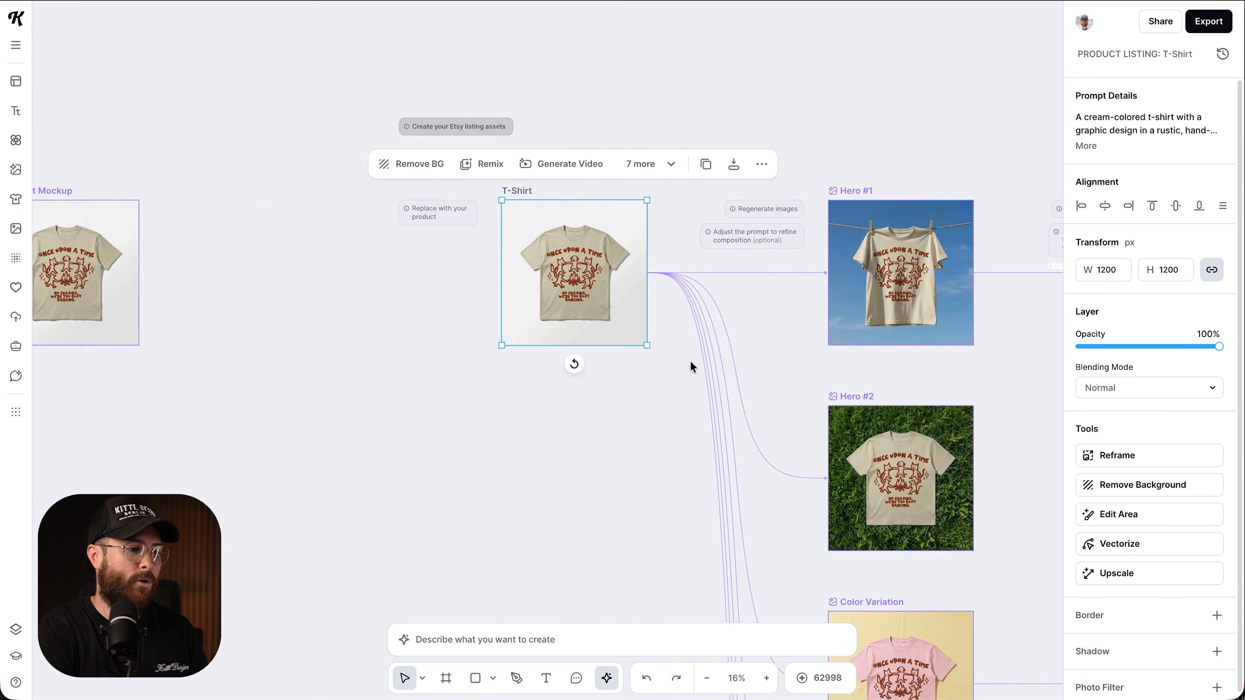
# Step: Examine the mockup creation section with its connected Design, Mockup and T-Shirt Mockup boards
pyautogui.hscroll(-3, 690, 360)
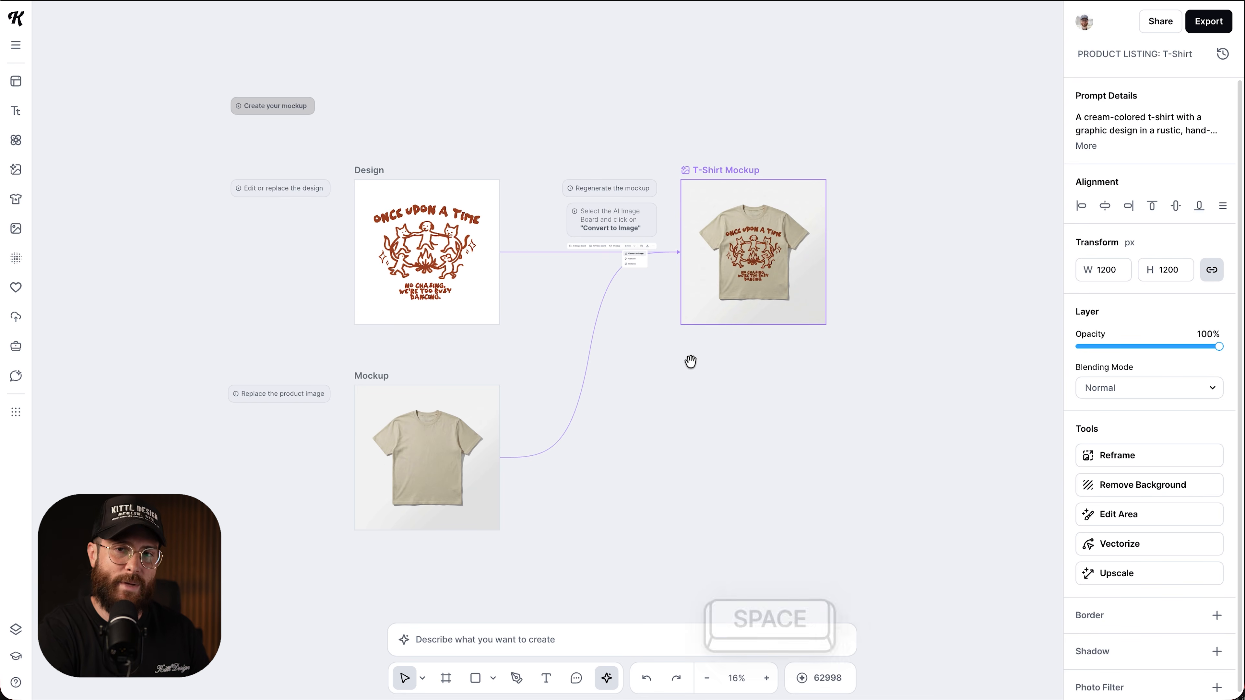
pyautogui.moveTo(690, 362)
pyautogui.mouseDown()
pyautogui.moveTo(648, 479)
pyautogui.moveTo(614, 341)
pyautogui.moveTo(715, 367)
pyautogui.moveTo(699, 362)
pyautogui.mouseUp()
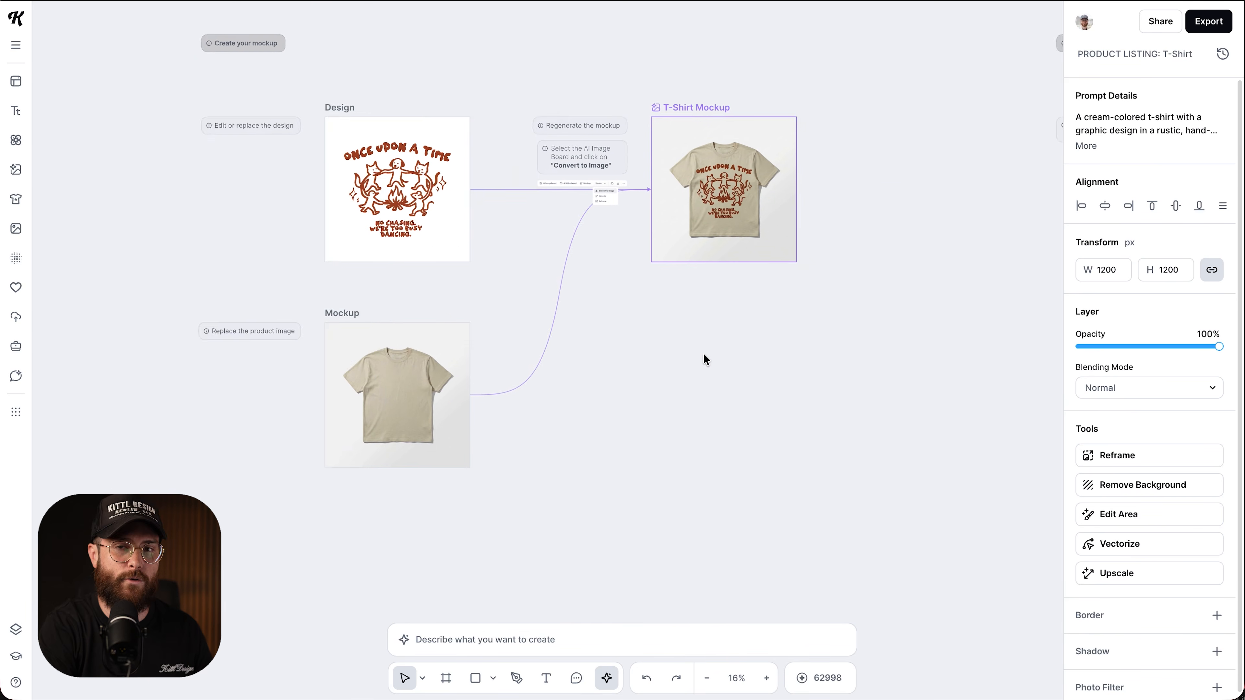
pyautogui.hscroll(-2, 703, 353)
pyautogui.hscroll(1, 704, 353)
pyautogui.scroll(1, 578, 284)
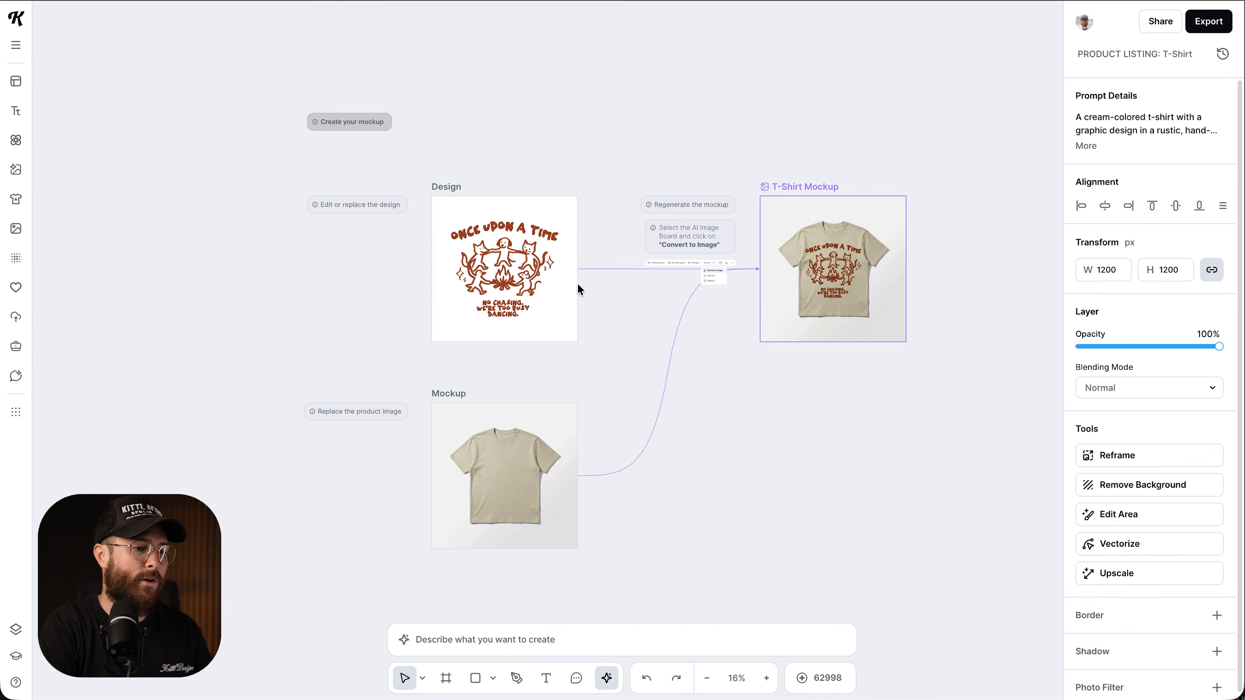
pyautogui.scroll(3, 578, 285)
pyautogui.scroll(-1, 578, 285)
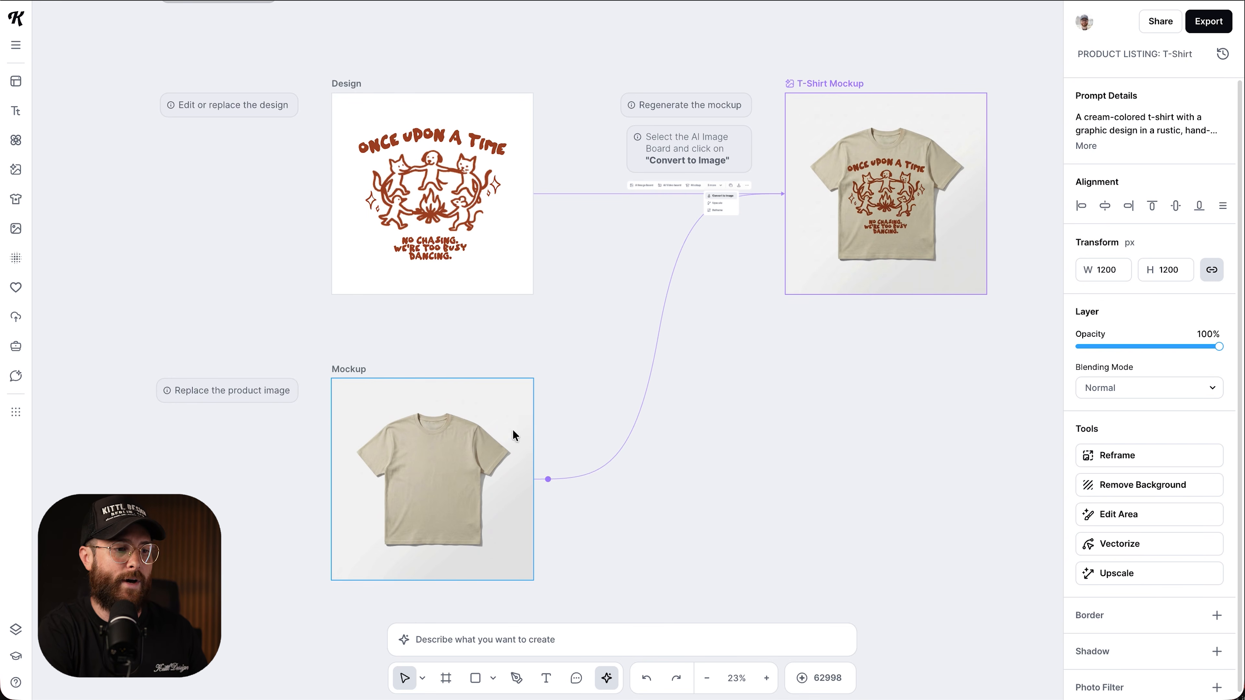
# Step: Ungroup the campfire animals artwork on the Design board
pyautogui.hscroll(3, 611, 386)
pyautogui.scroll(5, 681, 281)
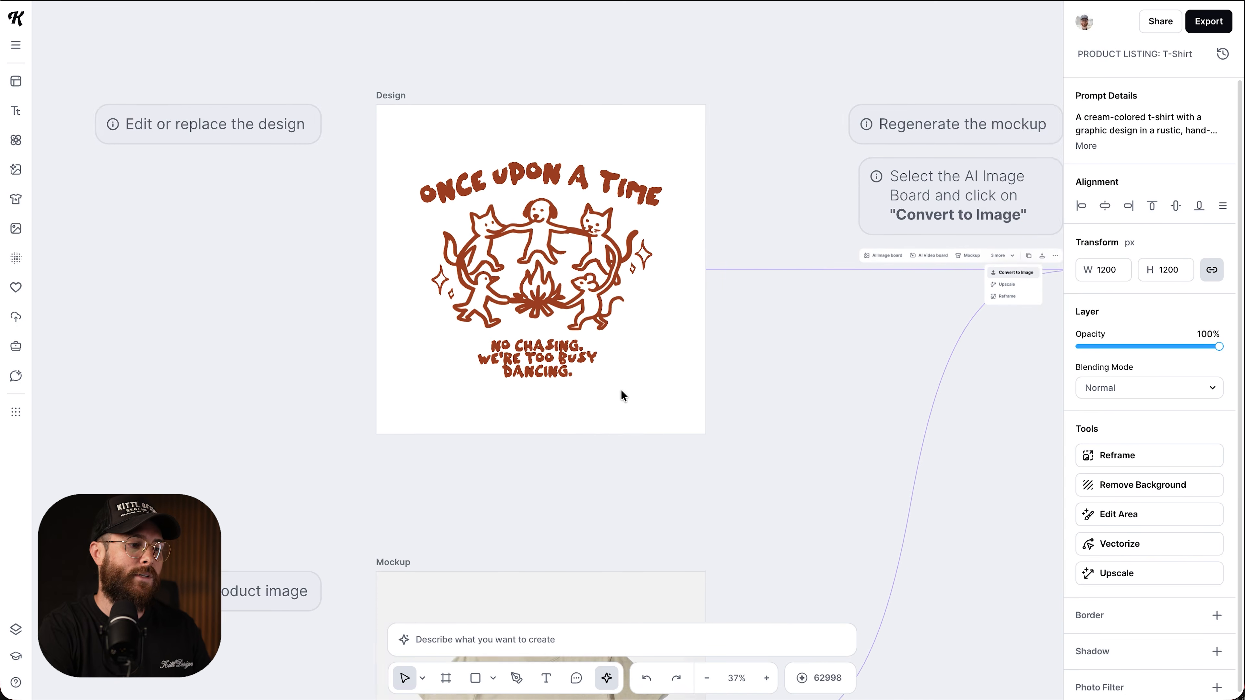
pyautogui.scroll(2, 620, 389)
pyautogui.scroll(3, 609, 310)
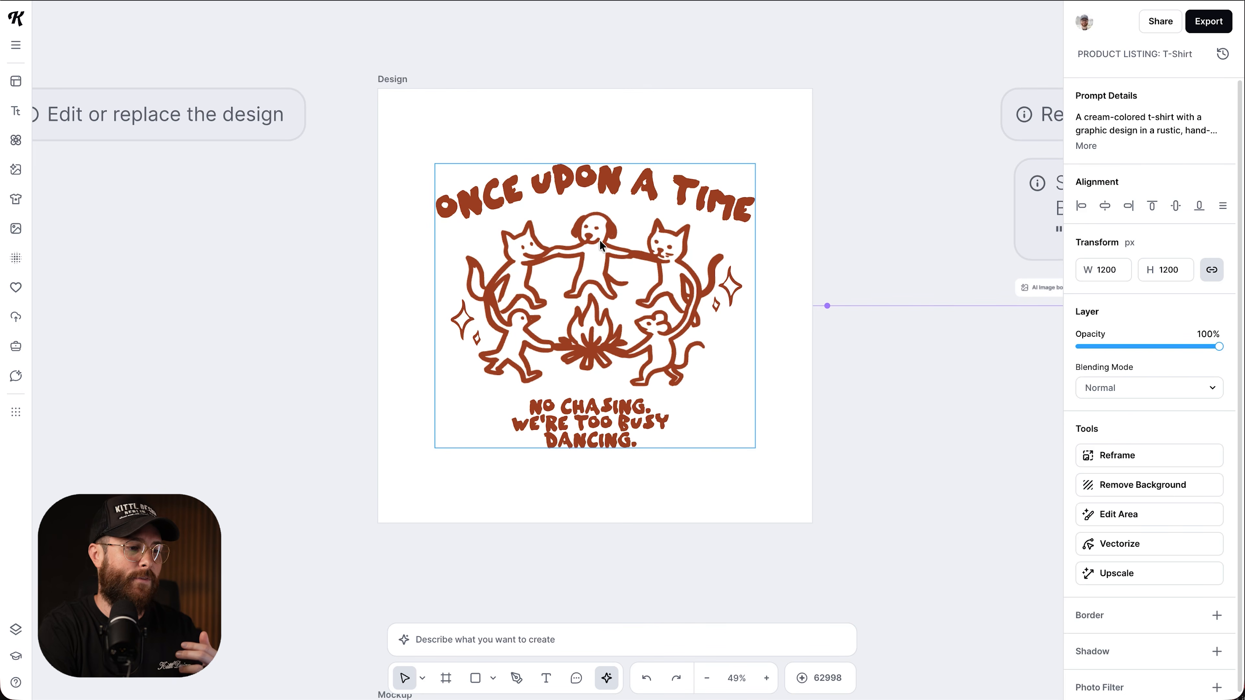
pyautogui.click(605, 252)
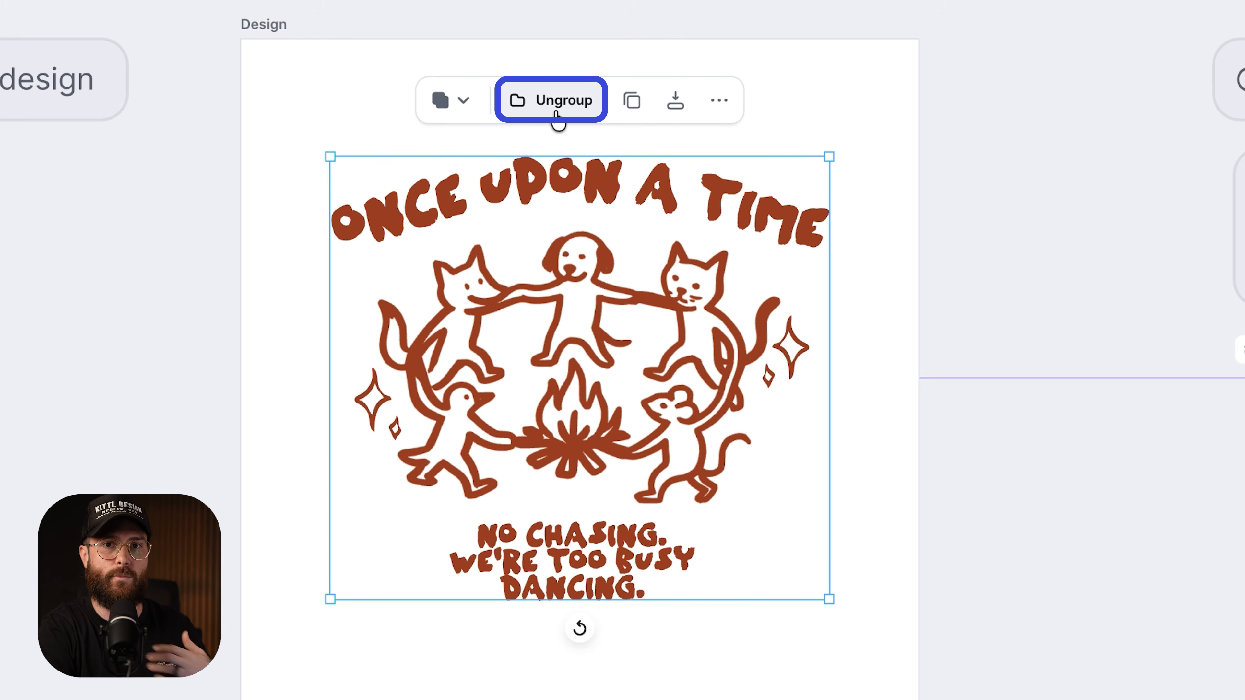
pyautogui.click(557, 118)
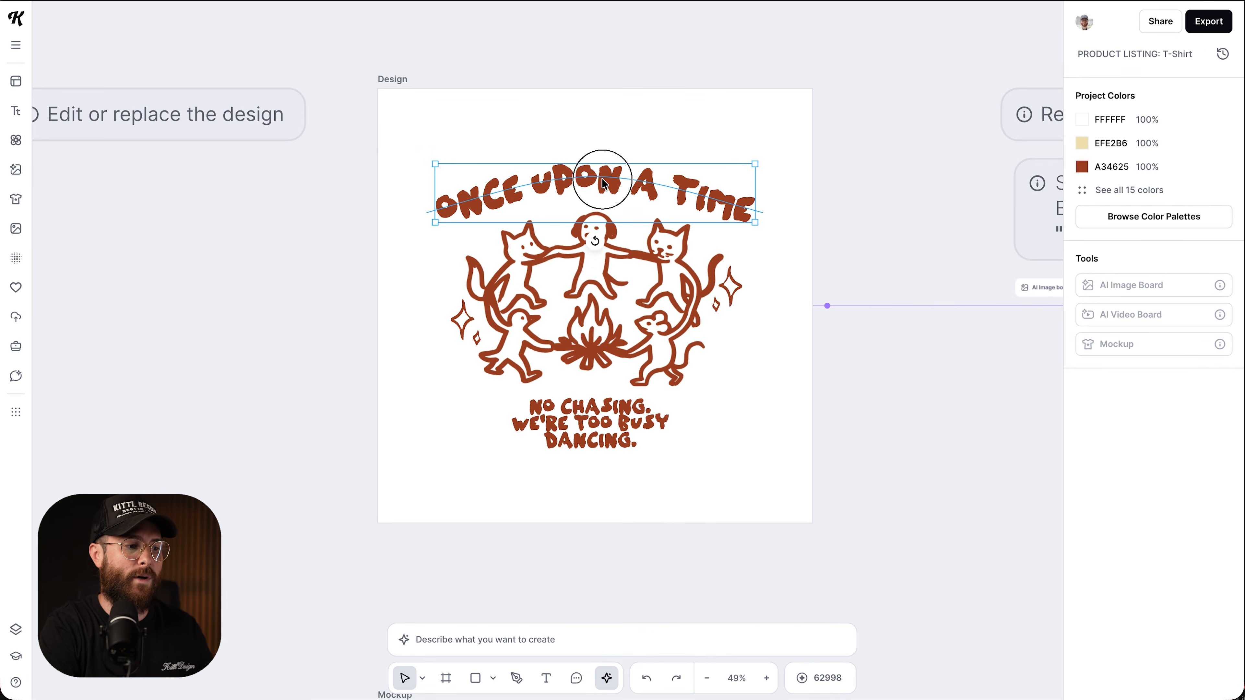
# Step: Change the arched headline above the animals to "IT'S TIME TO DANCE"
pyautogui.doubleClick(604, 183)
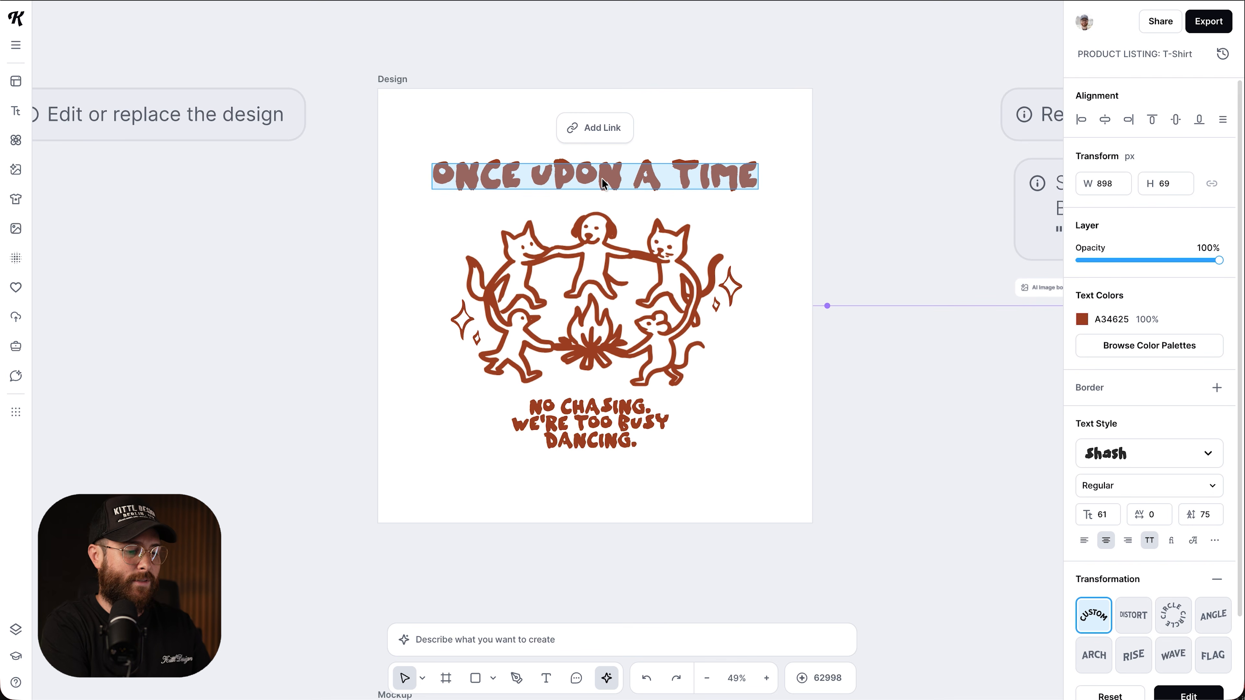
pyautogui.write("IT'S TIME TO DANCE")
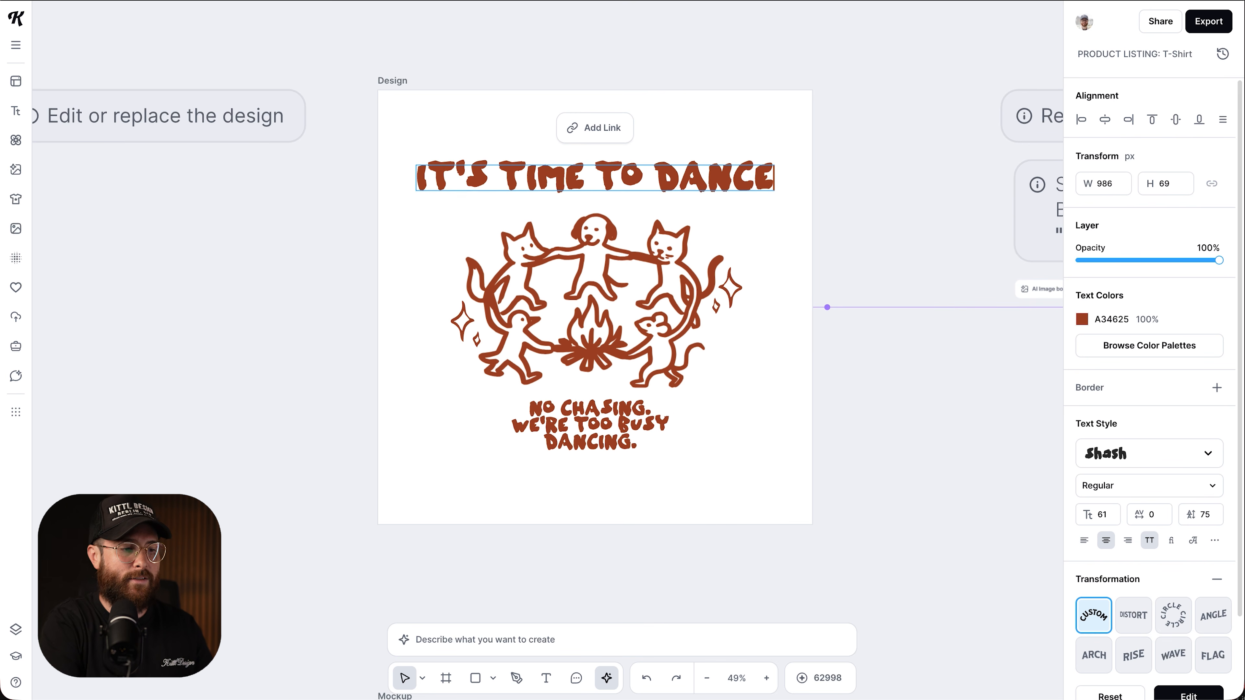
pyautogui.press('Escape')
pyautogui.click(631, 486)
# Step: Change the first line of the text below the animals to "NO WORKING."
pyautogui.doubleClick(593, 426)
pyautogui.write('WORKIN')
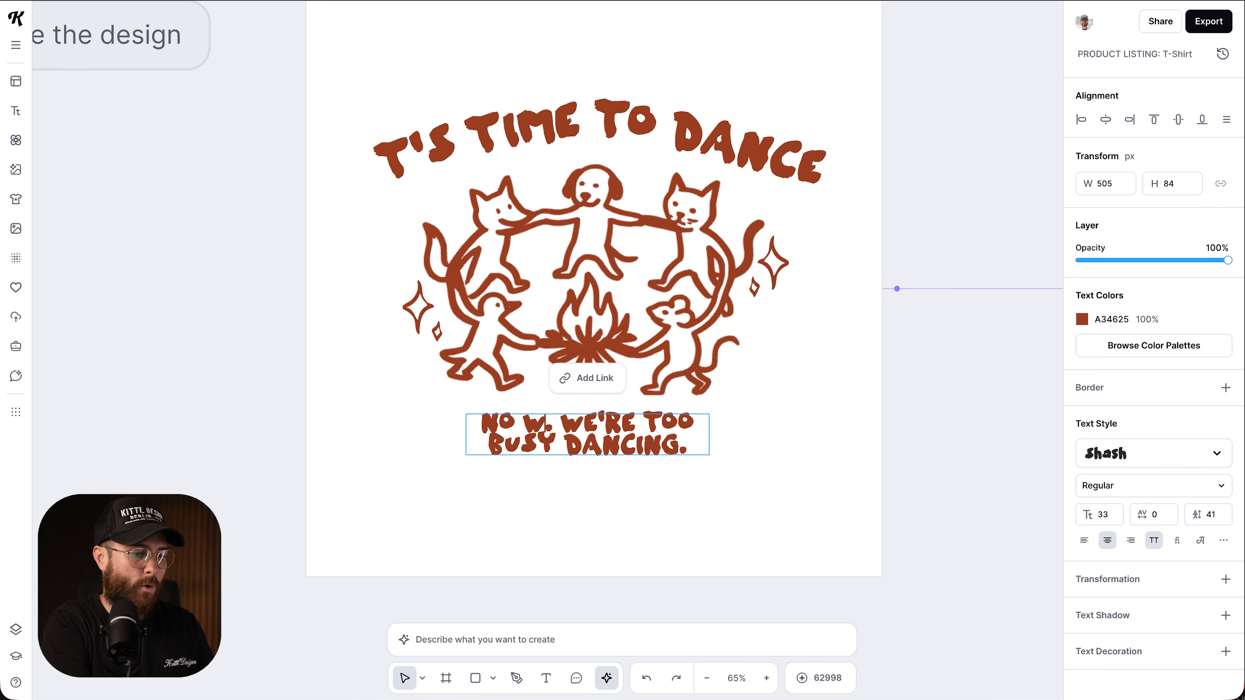
pyautogui.write('G')
pyautogui.press('Escape')
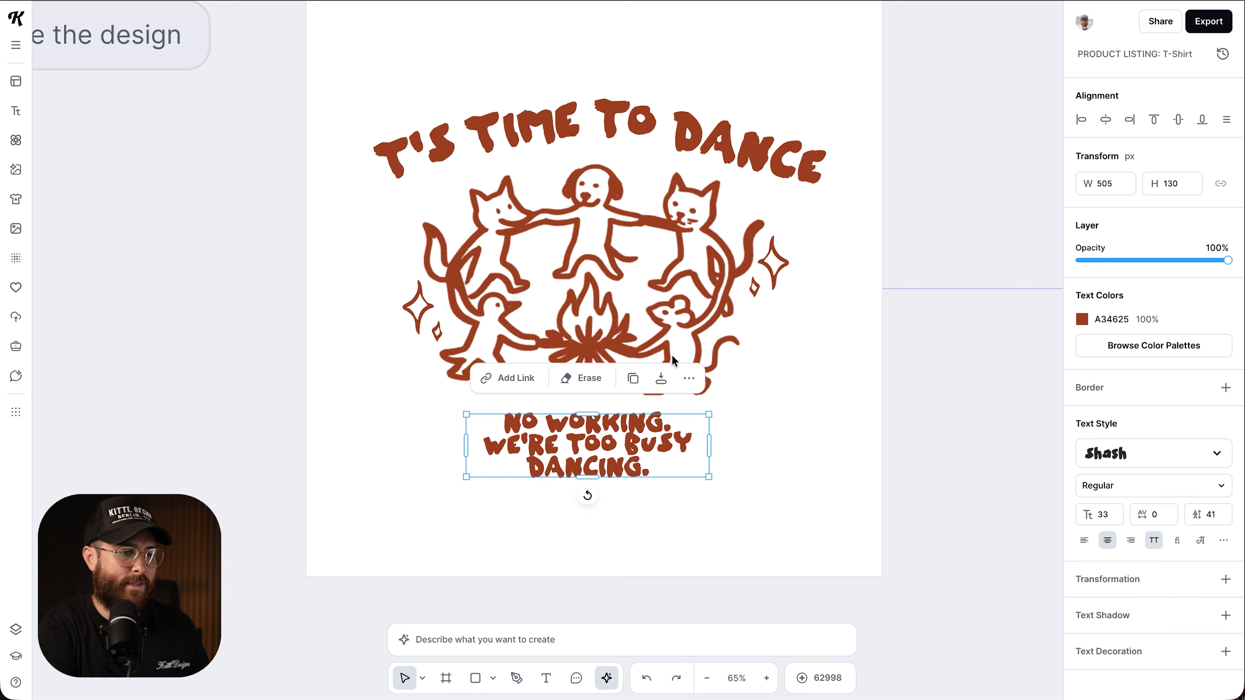
# Step: Find illustrations similar to the campfire animals drawing and browse through them
pyautogui.scroll(-5, 672, 276)
pyautogui.scroll(4, 672, 275)
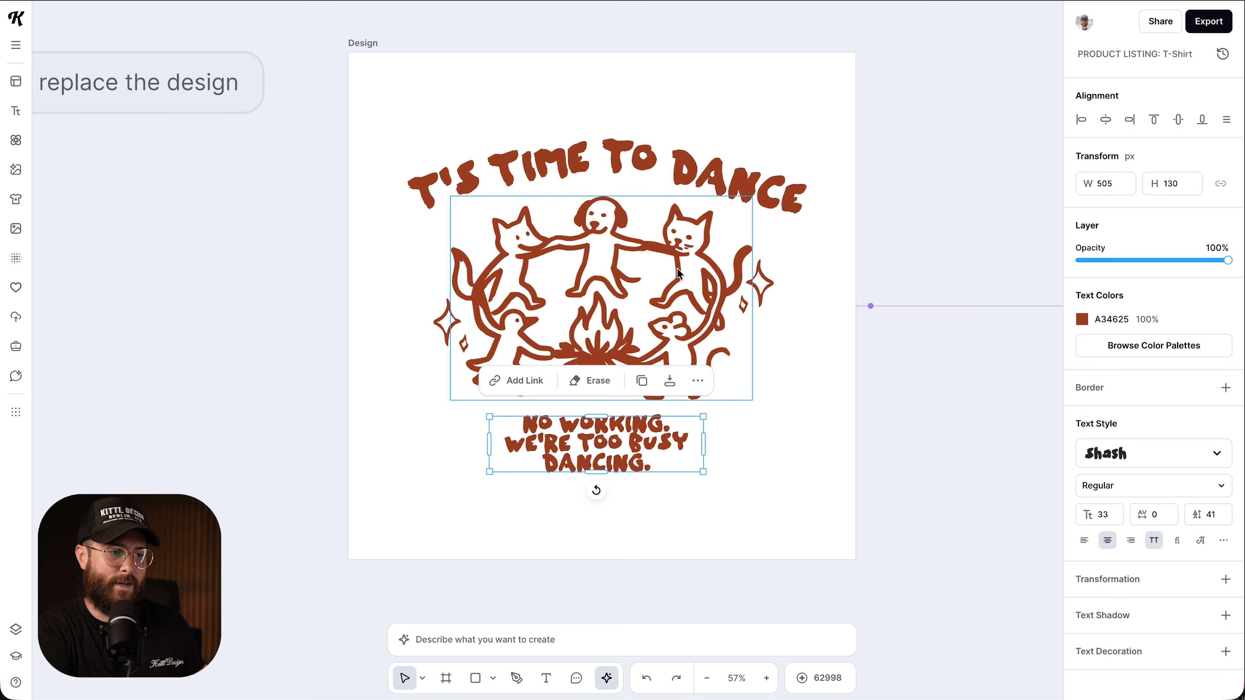
pyautogui.click(684, 255)
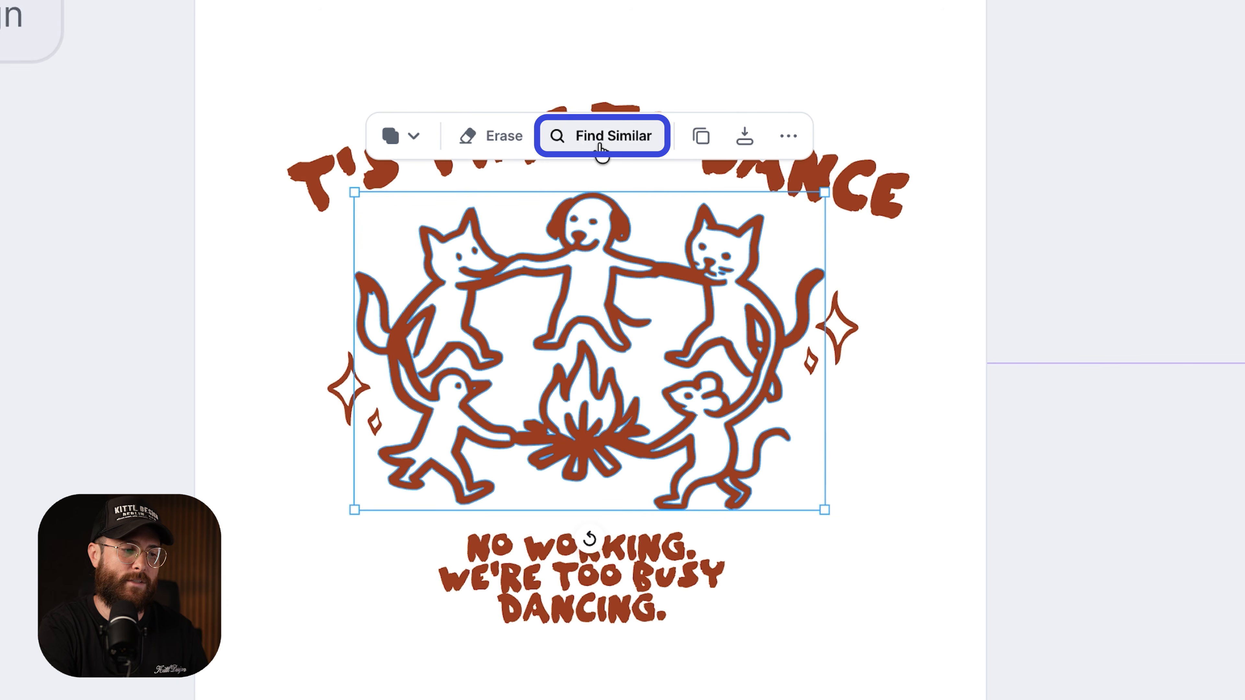
pyautogui.click(595, 146)
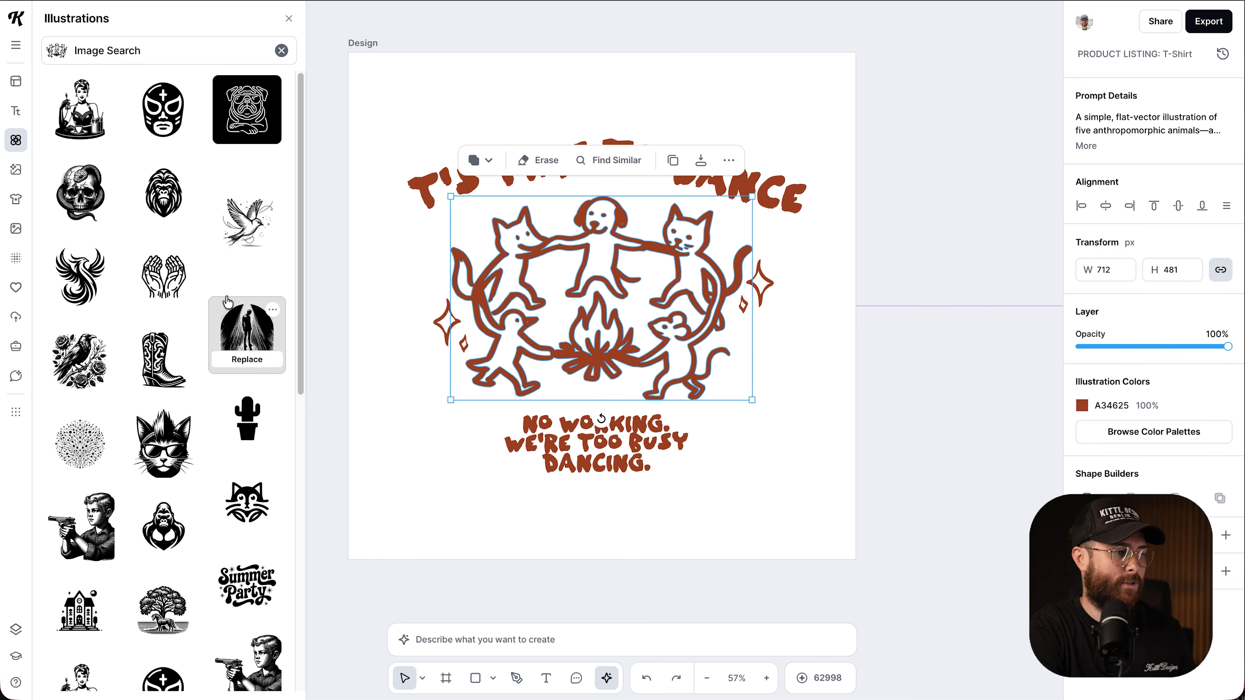
pyautogui.scroll(-9, 162, 318)
pyautogui.scroll(-3, 154, 388)
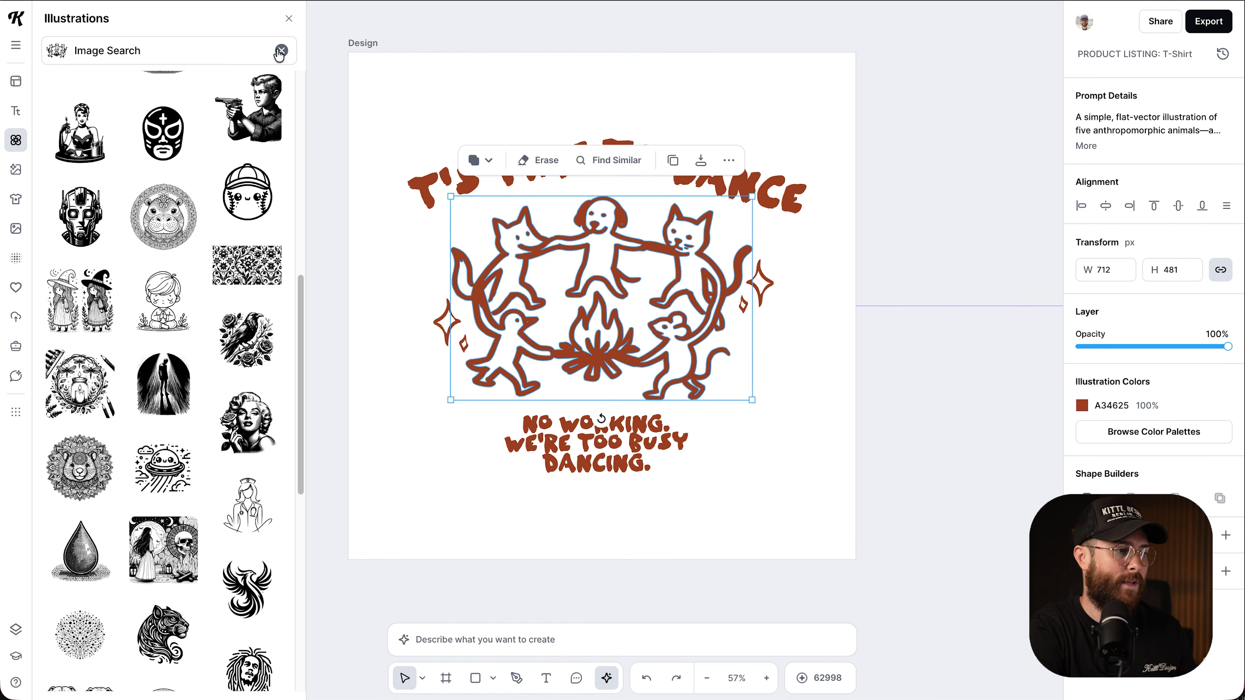
# Step: Clear the image search and search the illustrations for "skeleton doodle"
pyautogui.click(281, 51)
pyautogui.click(194, 49)
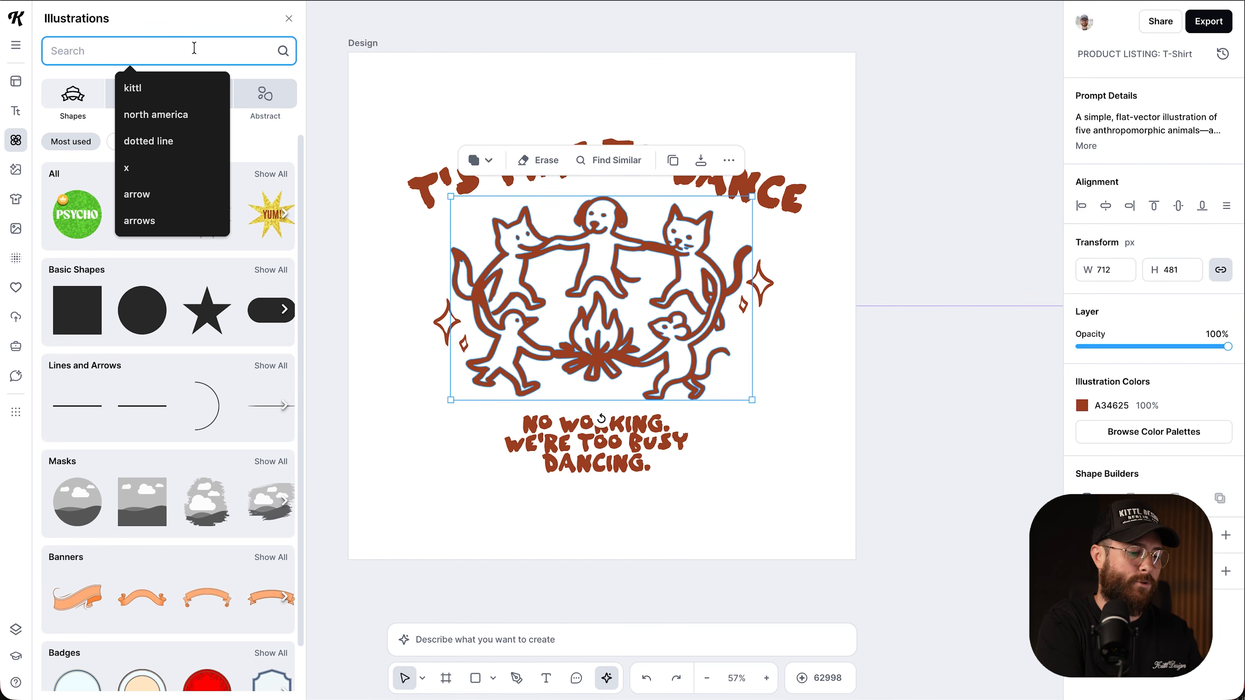
pyautogui.write('skeleton doodle')
pyautogui.press('Return')
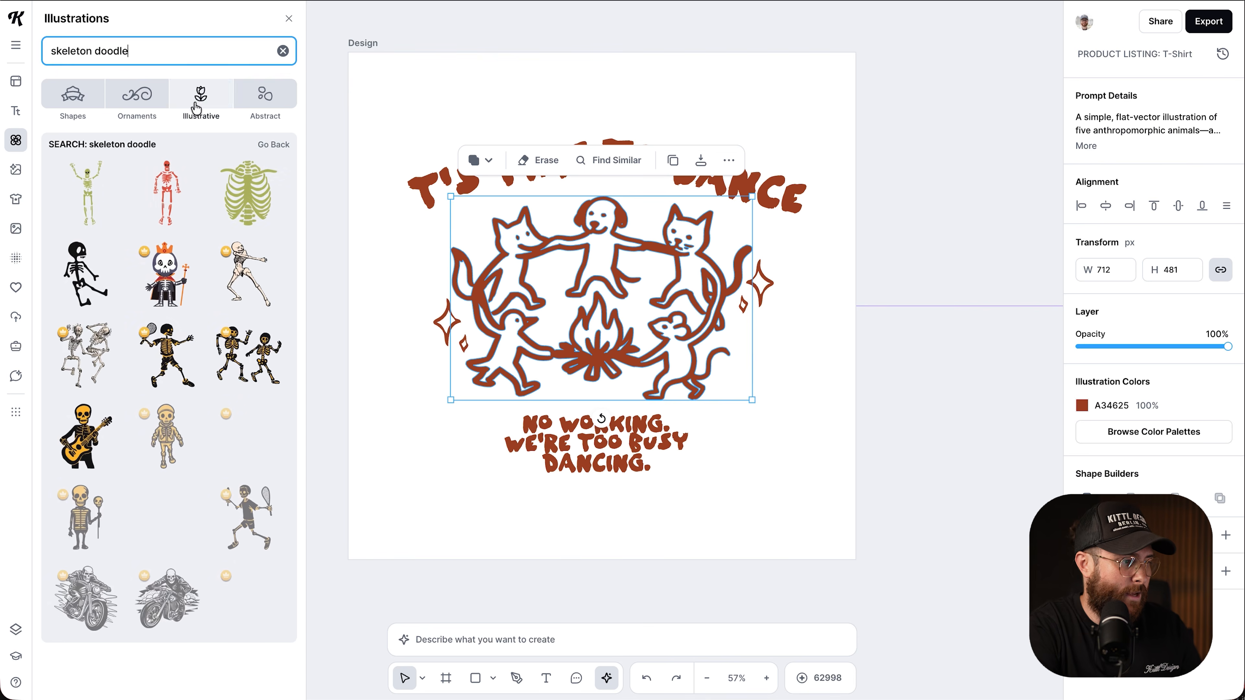
pyautogui.moveTo(214, 358)
pyautogui.scroll(-7, 214, 358)
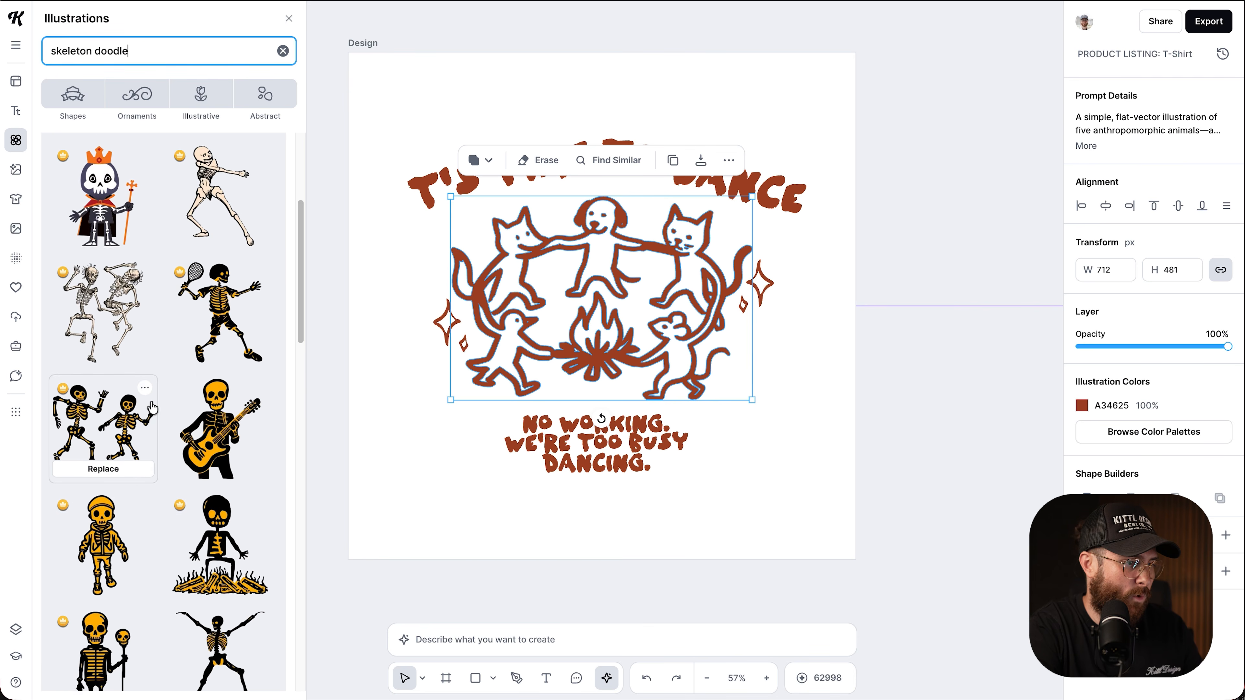
pyautogui.moveTo(78, 392)
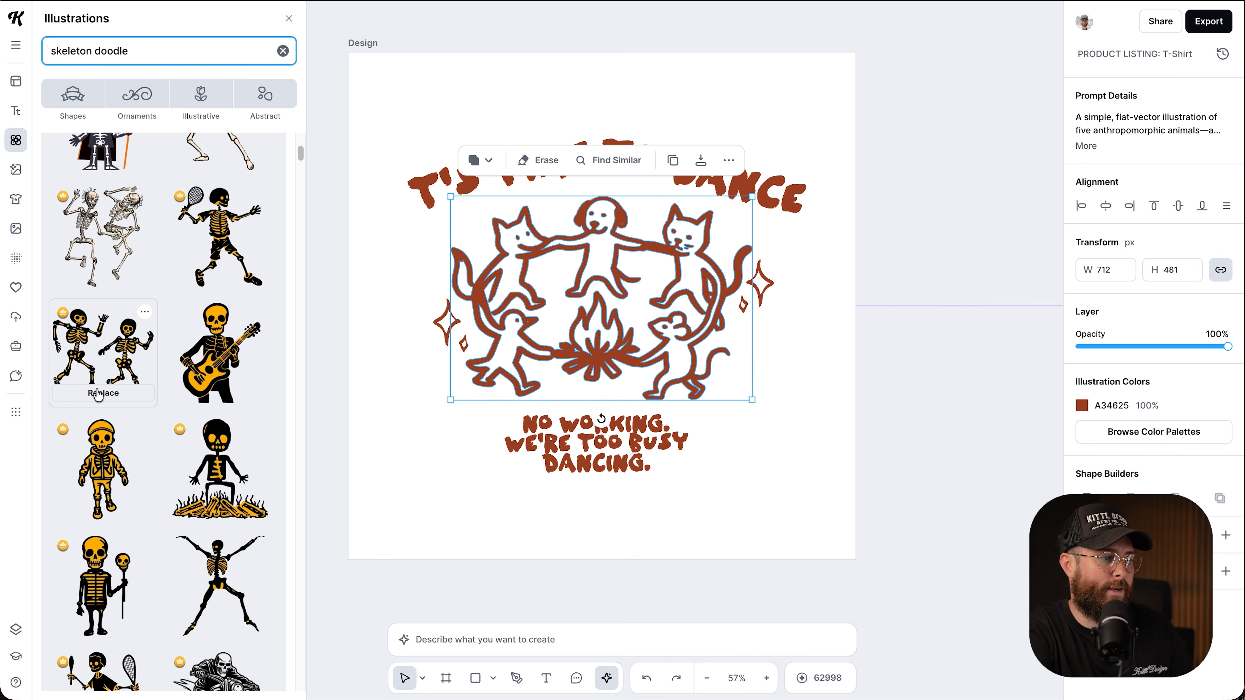
# Step: Replace the campfire animals drawing with the illustration of two dancing skeletons
pyautogui.click(101, 393)
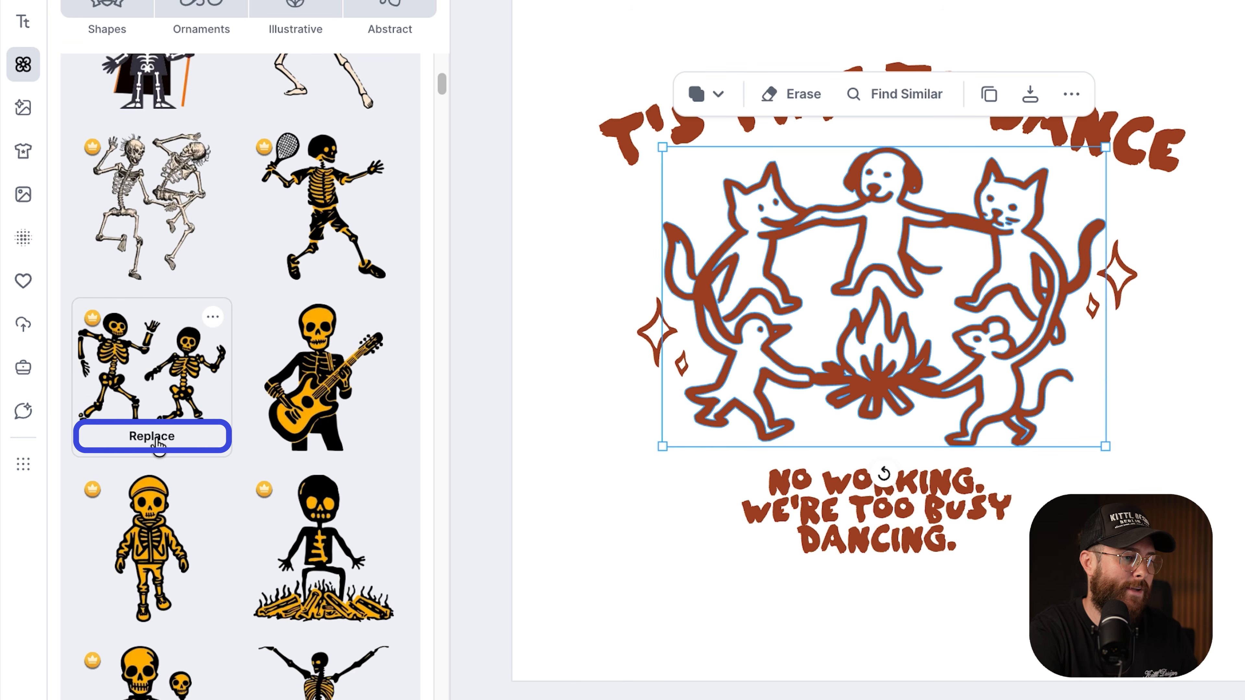
pyautogui.click(152, 436)
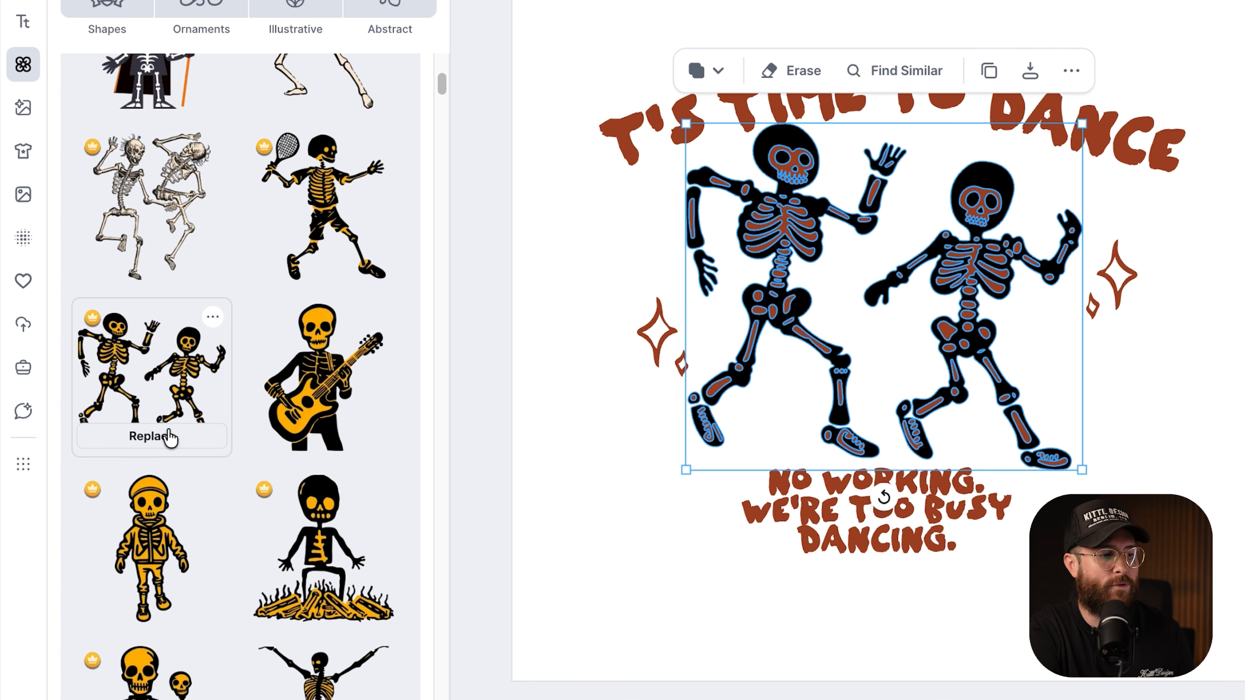
pyautogui.click(1138, 565)
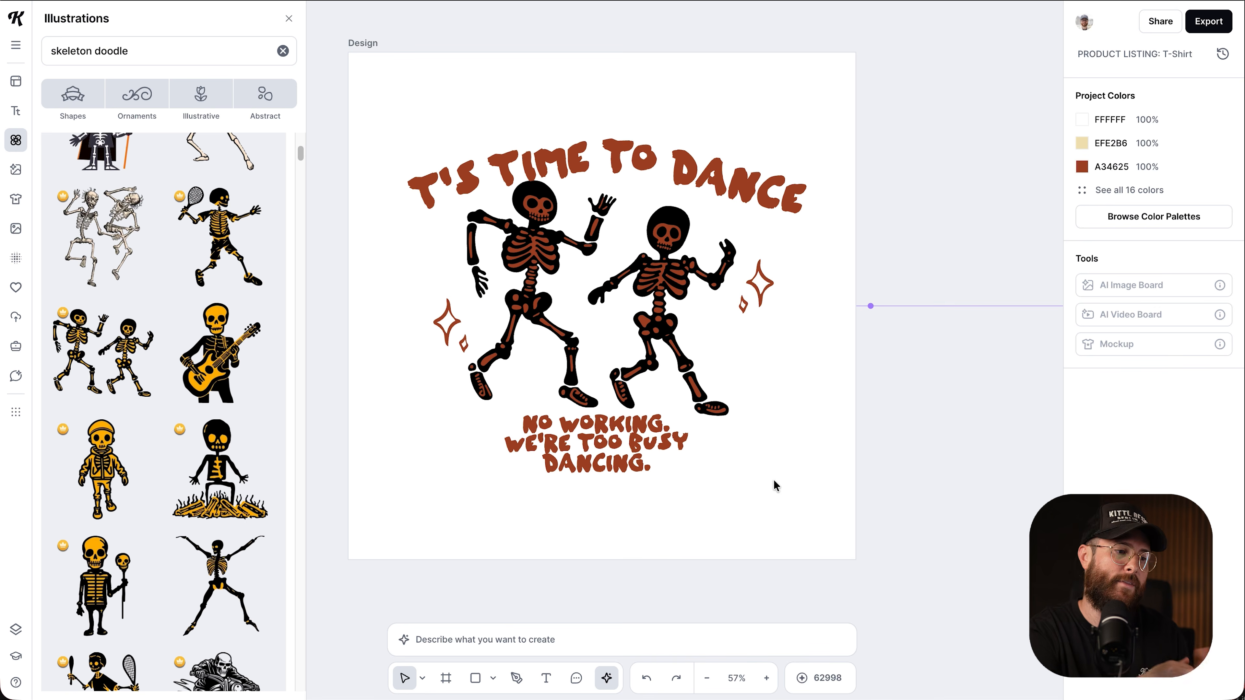
# Step: Recolor the dancing skeletons' black areas to the project color A34625 and hide the illustration's other color
pyautogui.click(534, 245)
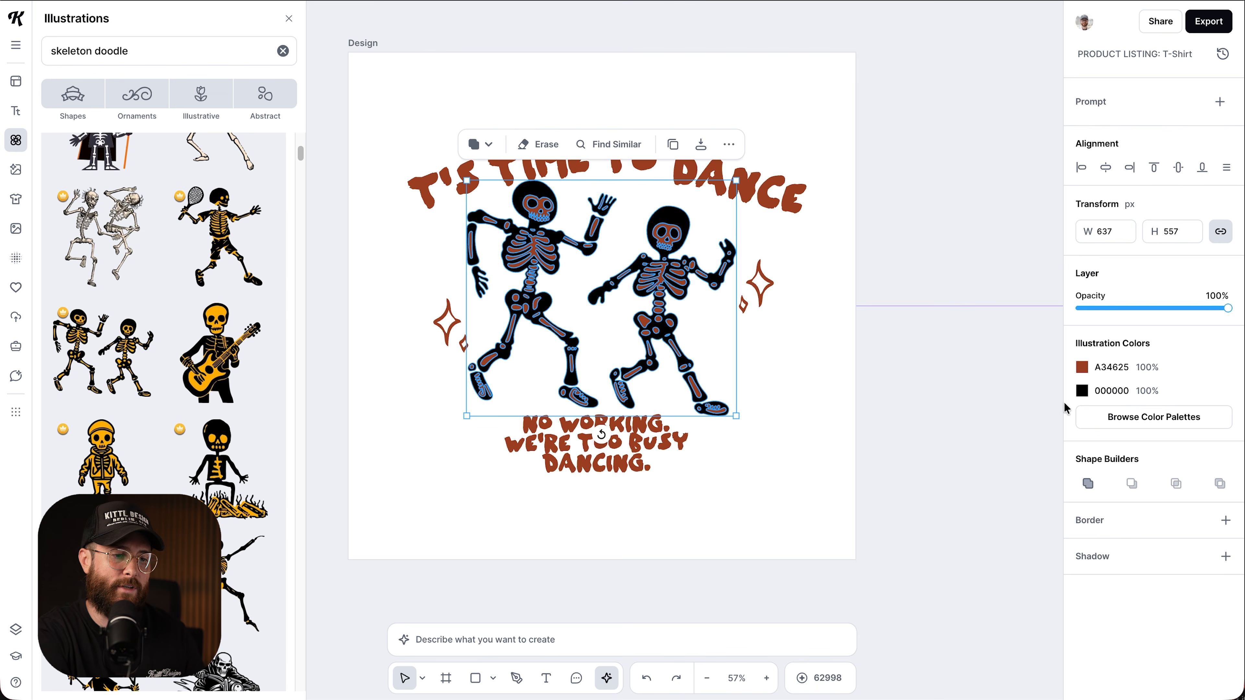
pyautogui.click(1082, 391)
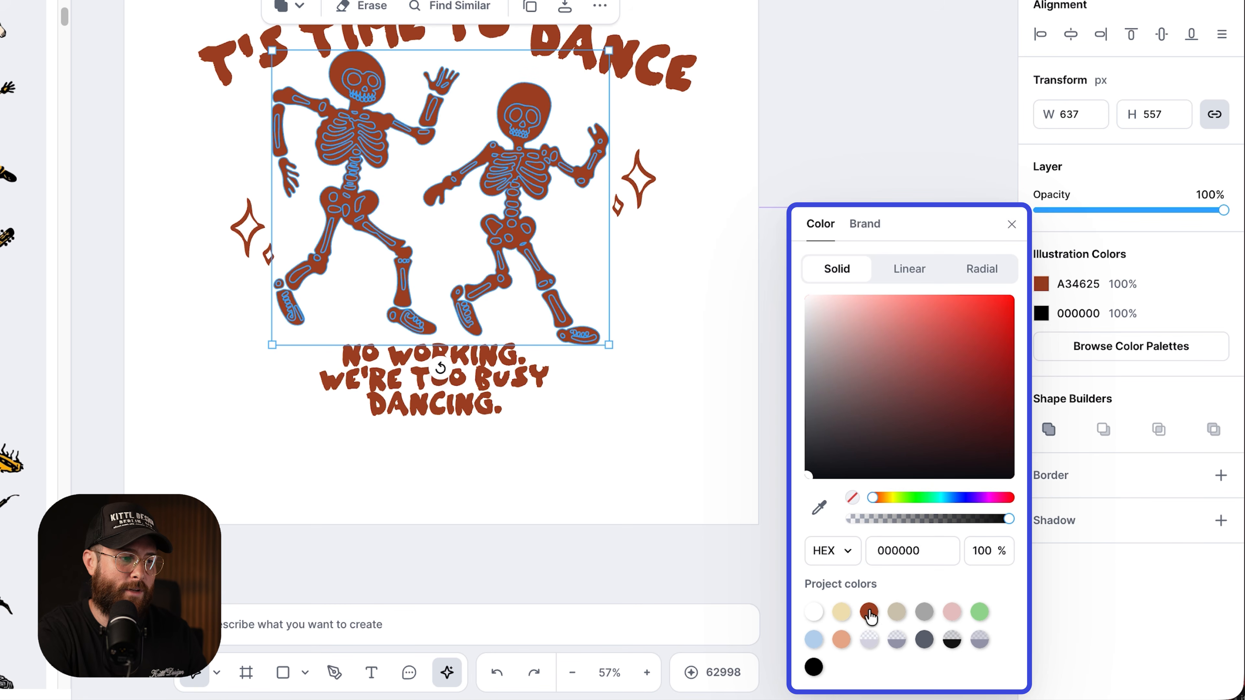
pyautogui.click(869, 614)
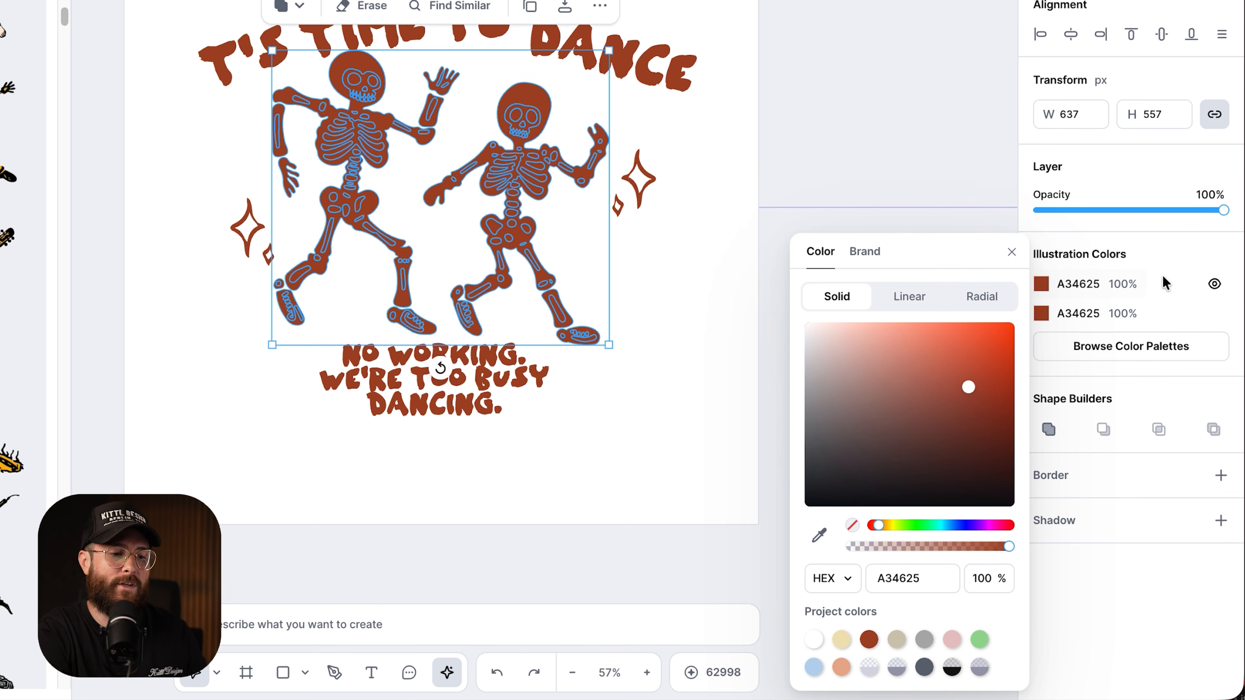
pyautogui.click(1213, 285)
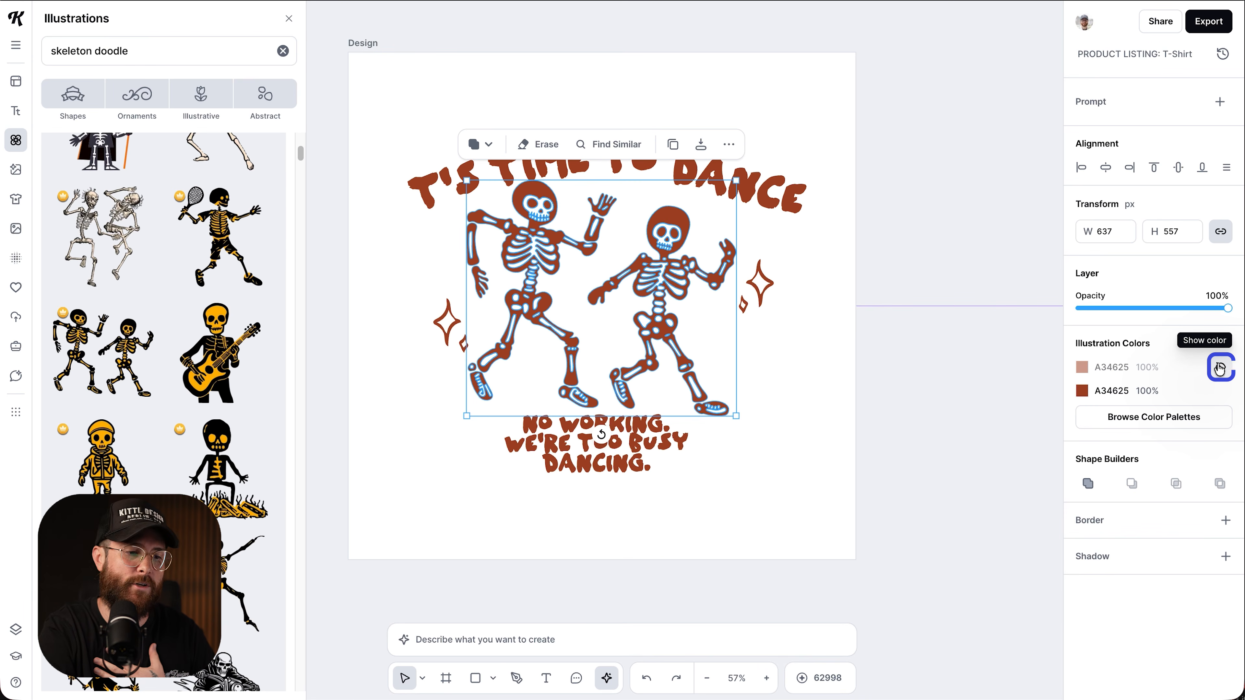
pyautogui.click(821, 419)
pyautogui.hscroll(1, 821, 414)
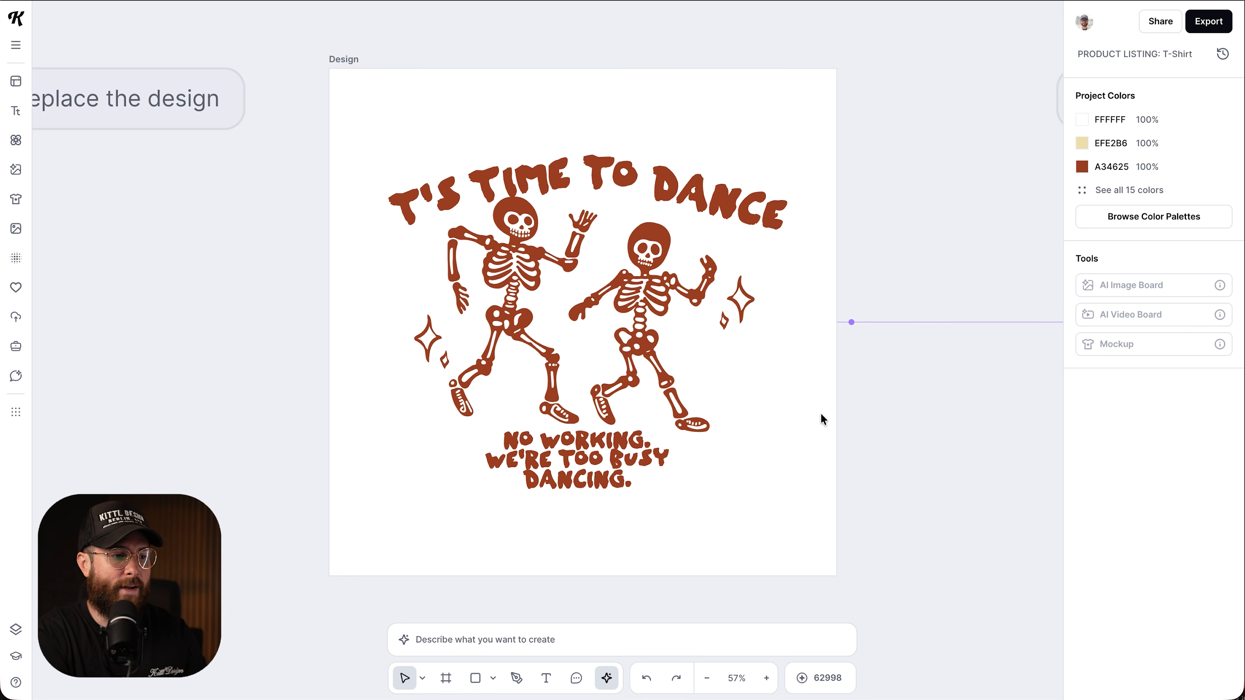
# Step: Regenerate the T-Shirt Mockup board using the dancing skeletons design
pyautogui.scroll(-5, 812, 418)
pyautogui.hscroll(5, 811, 418)
pyautogui.scroll(-3, 811, 419)
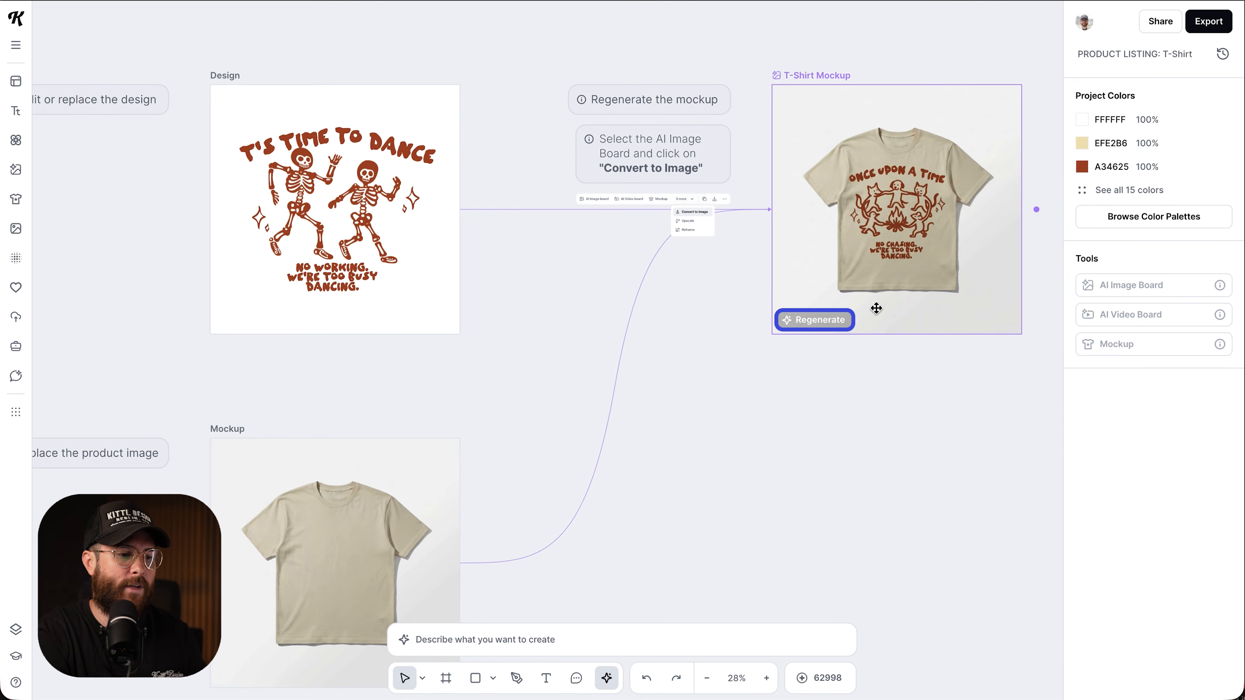
pyautogui.click(837, 321)
# Step: Add a mockup board connected to the Design artboard
pyautogui.scroll(3, 651, 314)
pyautogui.hscroll(-3, 650, 314)
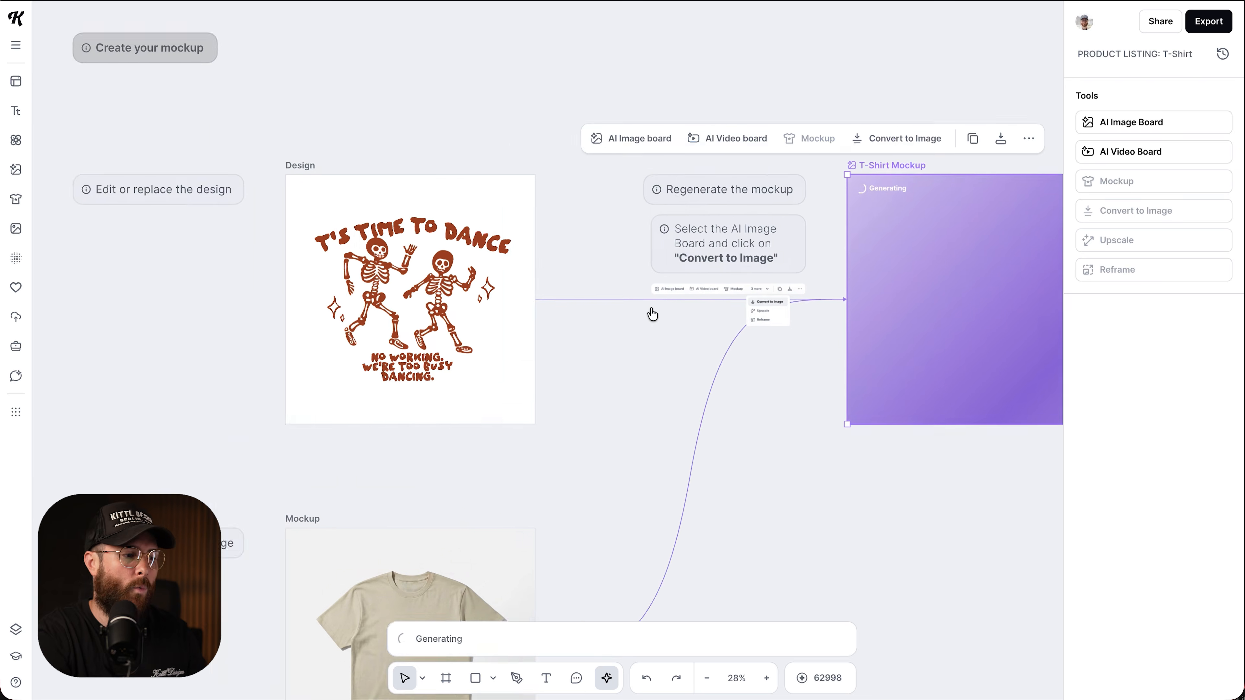
pyautogui.click(307, 166)
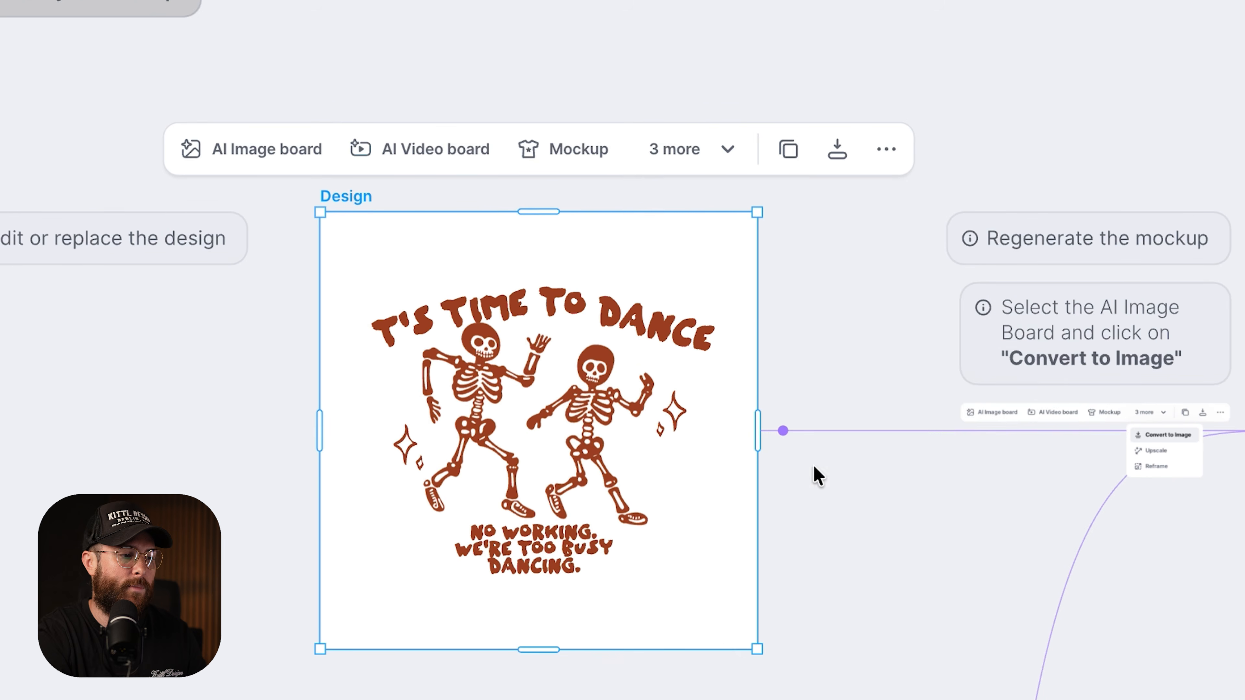
pyautogui.click(783, 502)
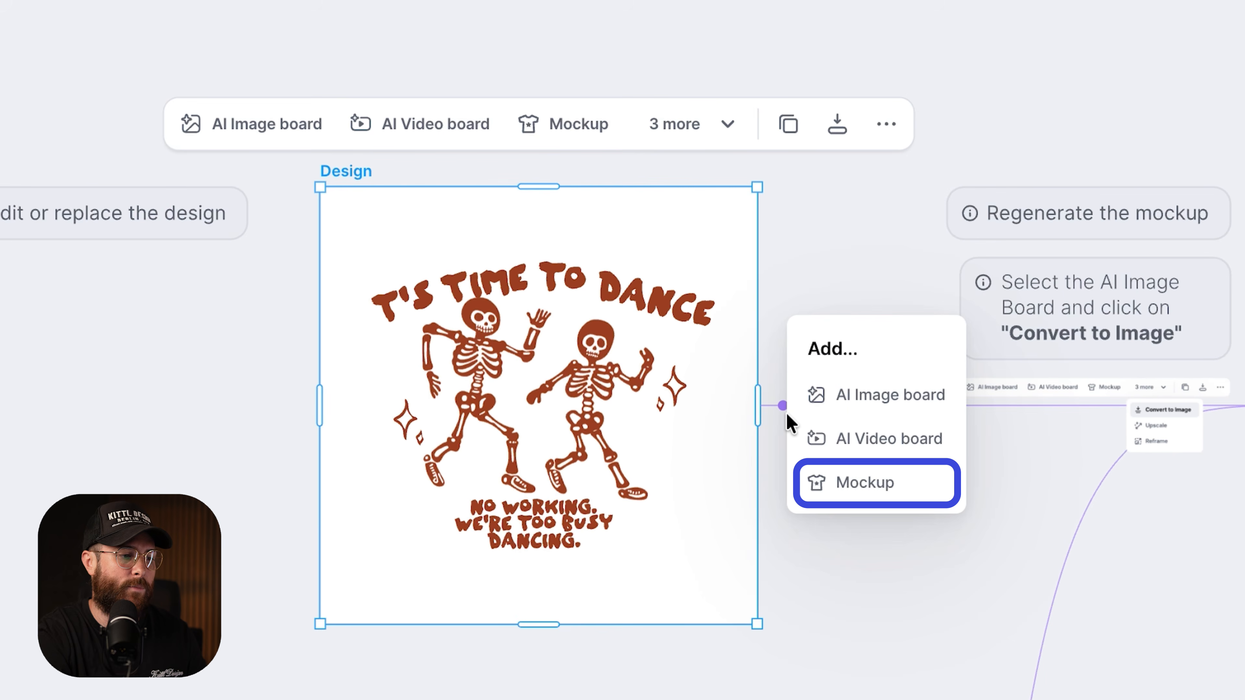
pyautogui.click(860, 488)
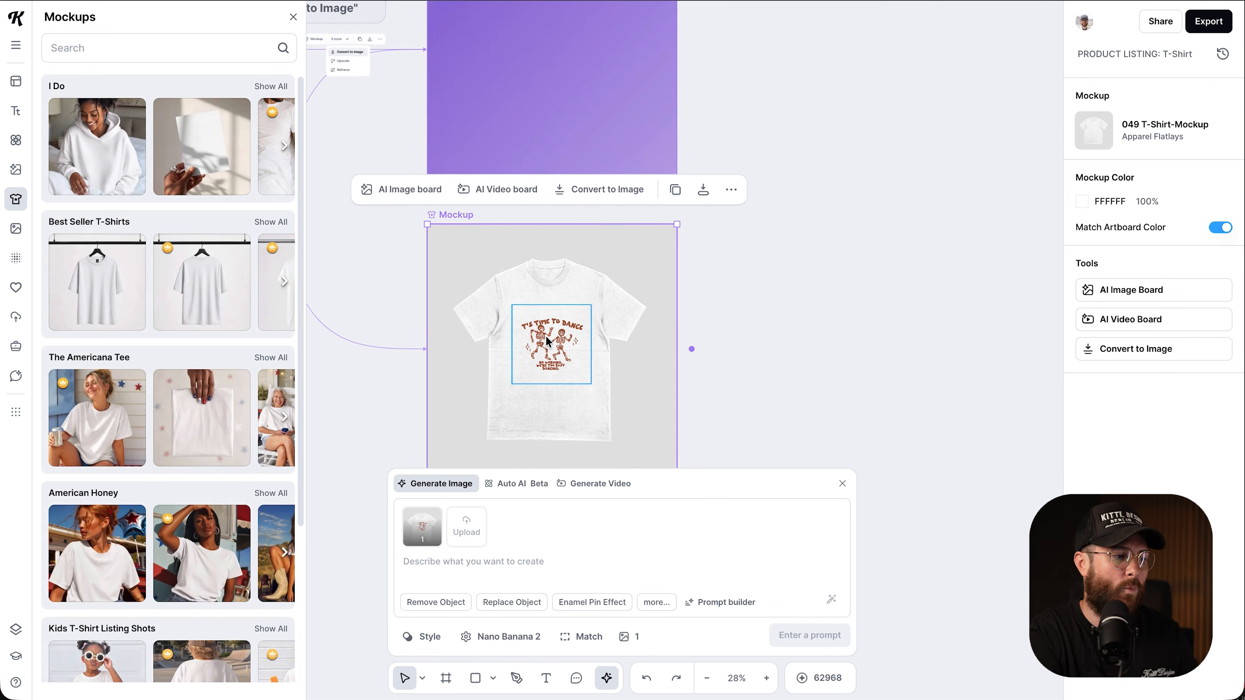
pyautogui.hscroll(-2, 547, 337)
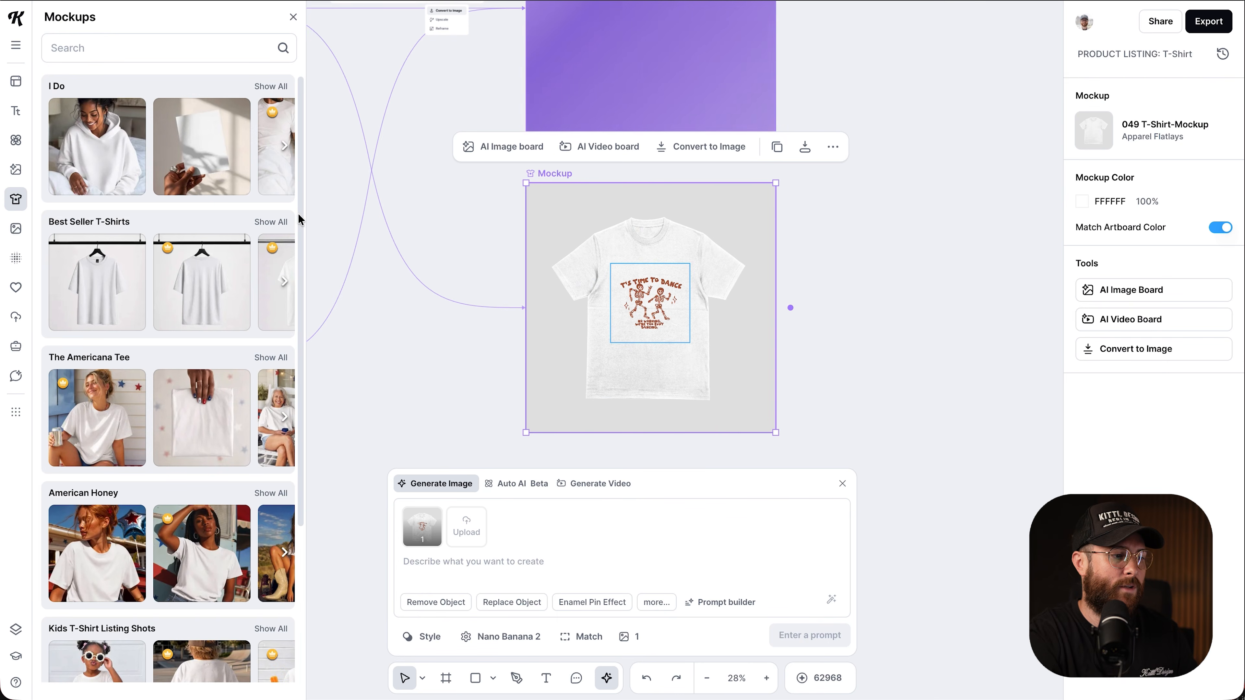
# Step: Apply the Salt Skin mockup of a woman in a T-shirt on the beach and nudge the print slightly on the shirt
pyautogui.moveTo(306, 219); pyautogui.dragTo(376, 220)
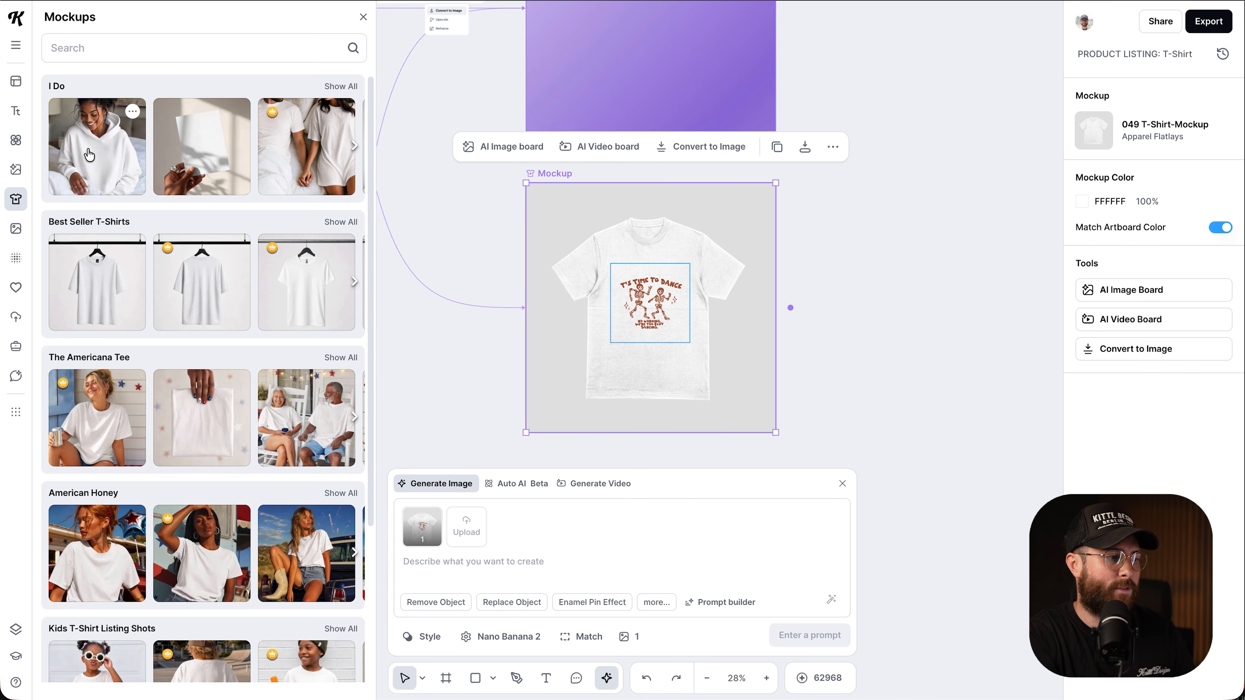
pyautogui.scroll(-15, 165, 313)
pyautogui.scroll(4, 197, 350)
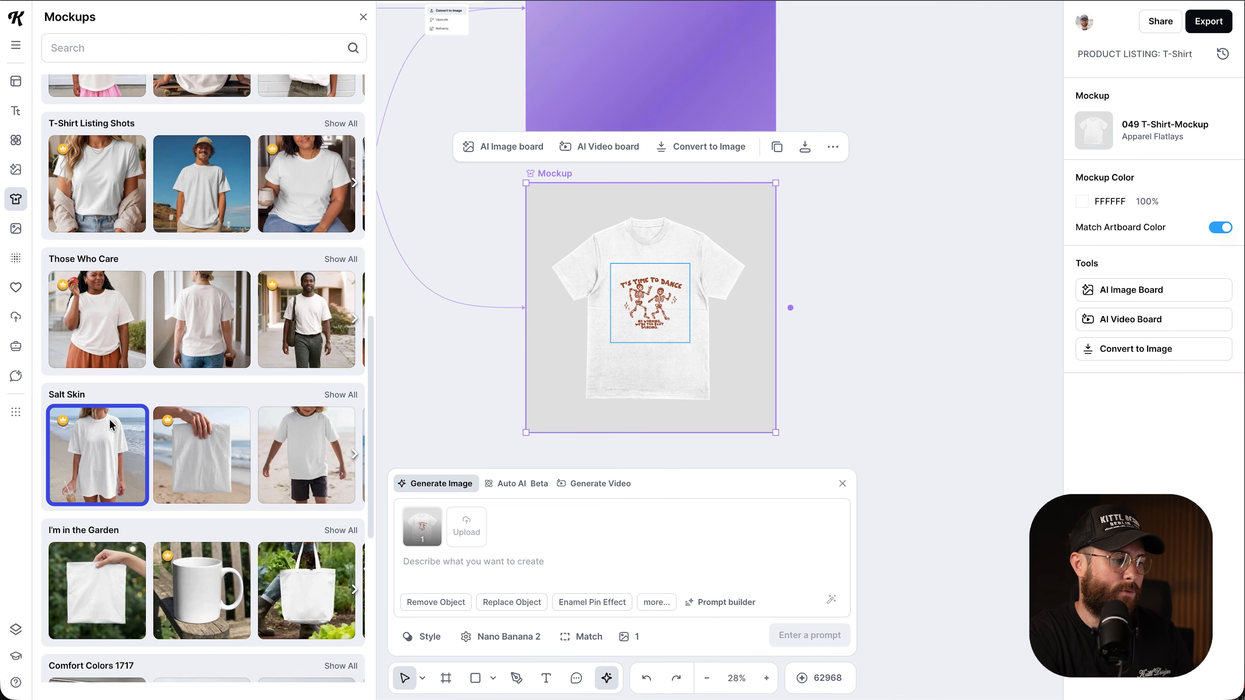
pyautogui.click(86, 474)
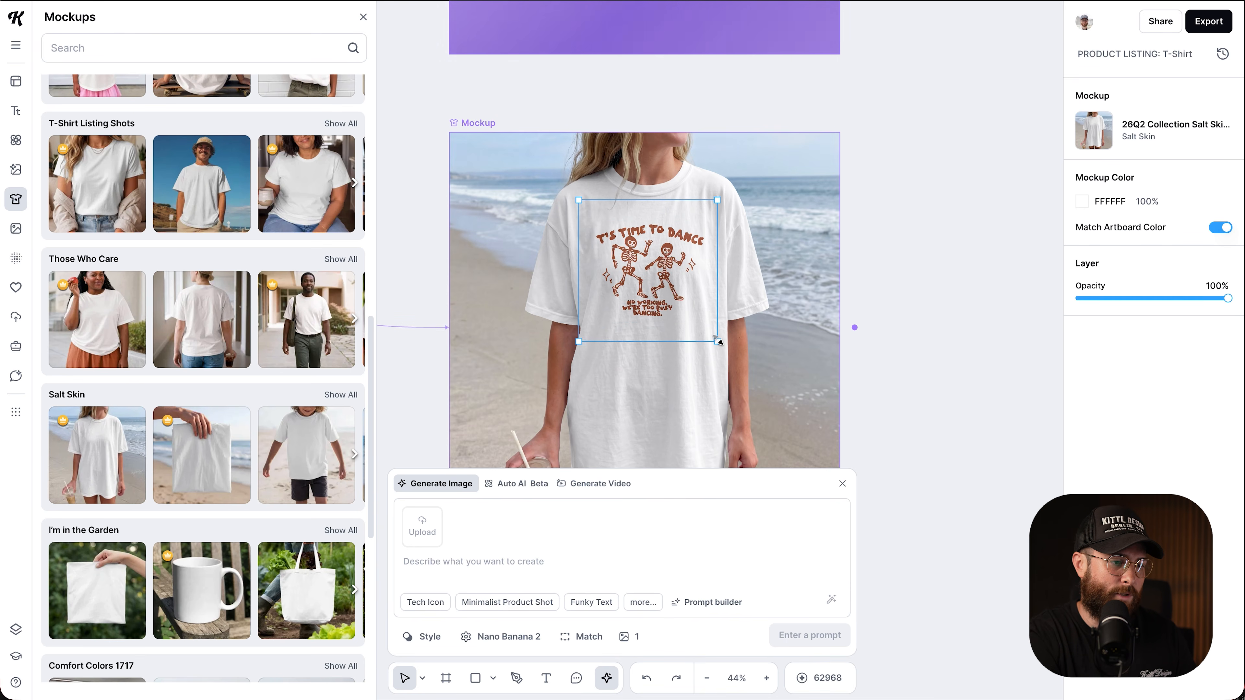
pyautogui.moveTo(675, 279); pyautogui.dragTo(678, 282)
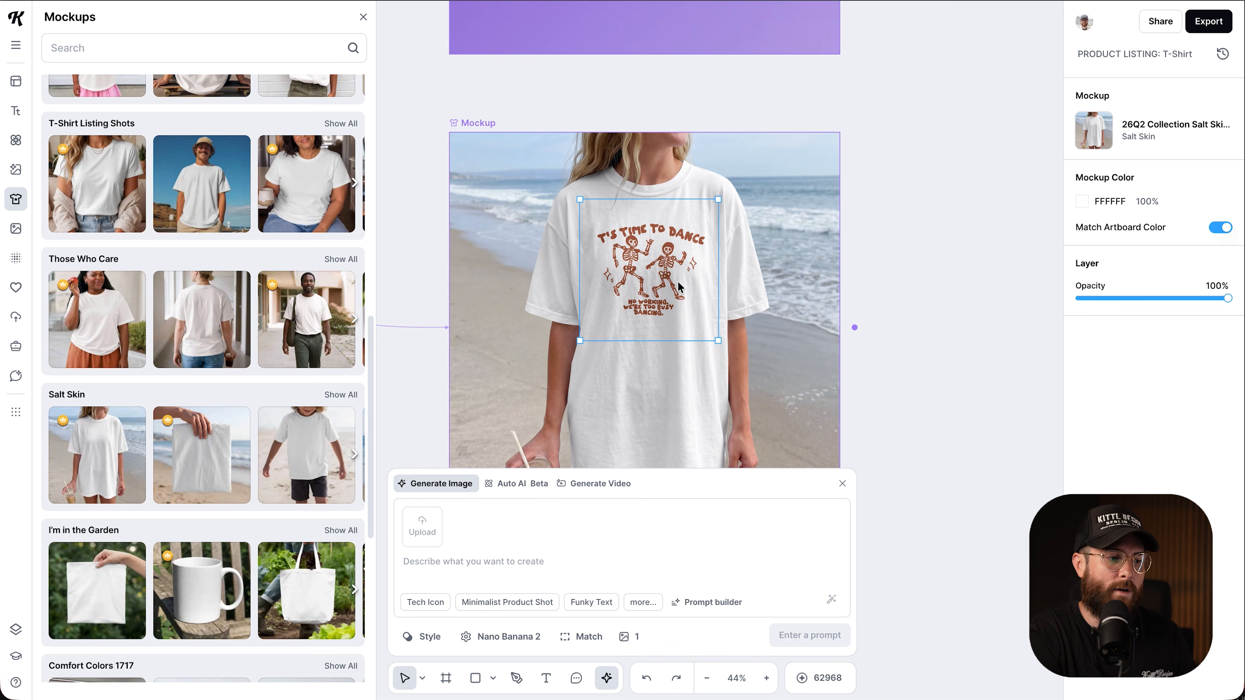
# Step: Set the Design artboard's background to pale yellow FAF9C4
pyautogui.scroll(-5, 678, 282)
pyautogui.hscroll(-5, 678, 282)
pyautogui.scroll(2, 678, 282)
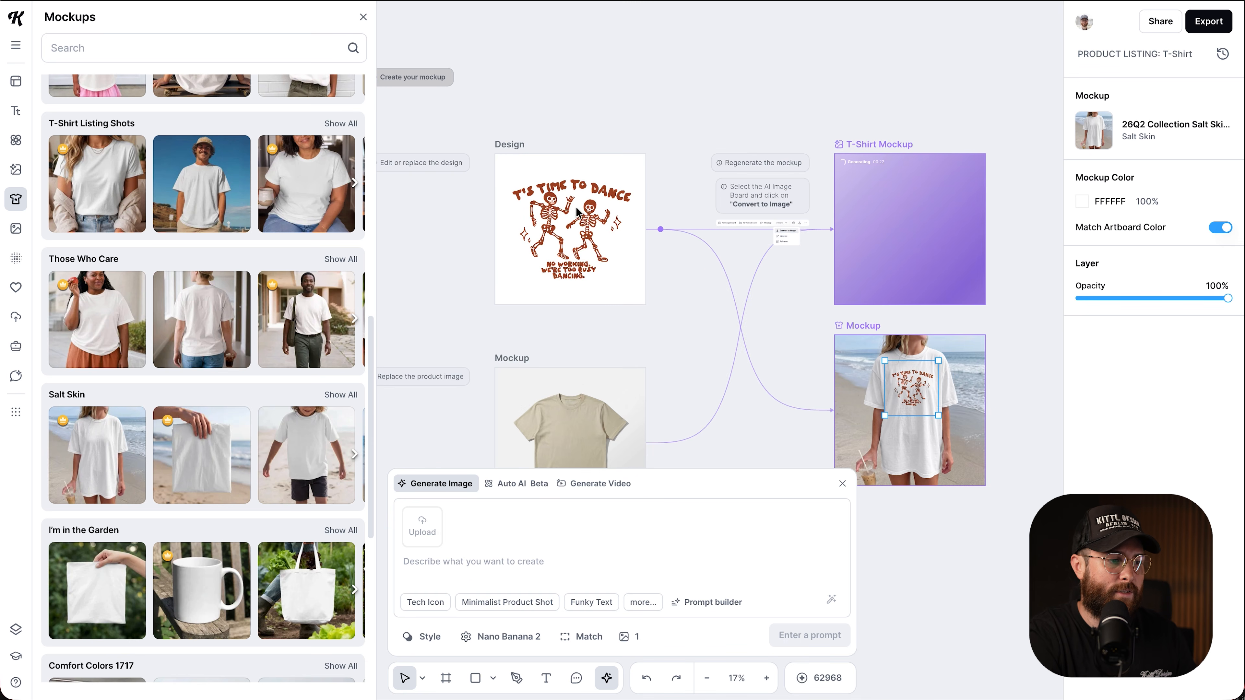
pyautogui.scroll(-3, 577, 216)
pyautogui.hscroll(3, 578, 216)
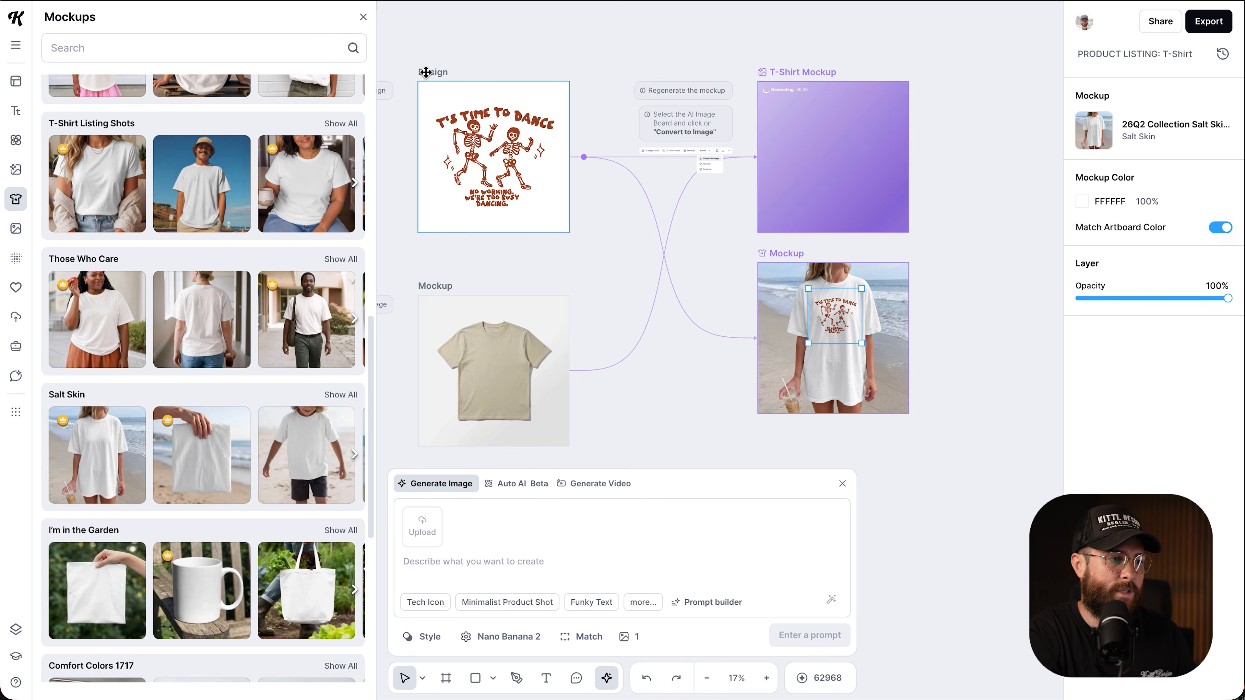
pyautogui.click(427, 72)
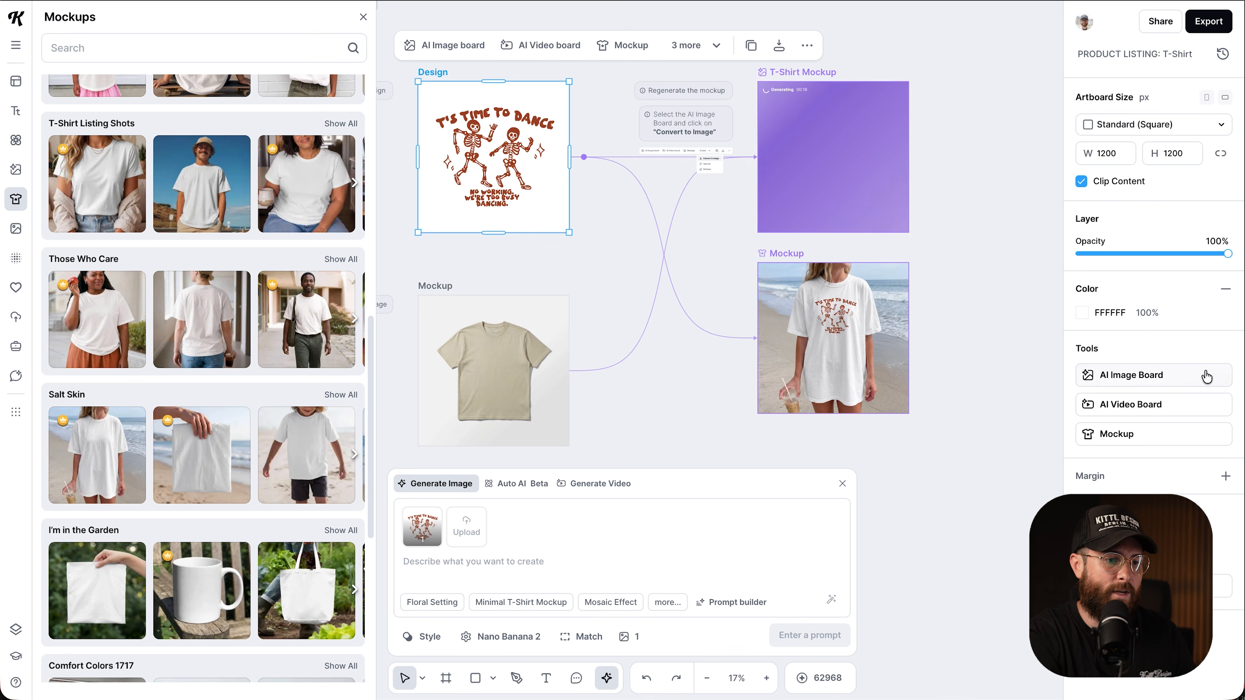
pyautogui.click(1082, 313)
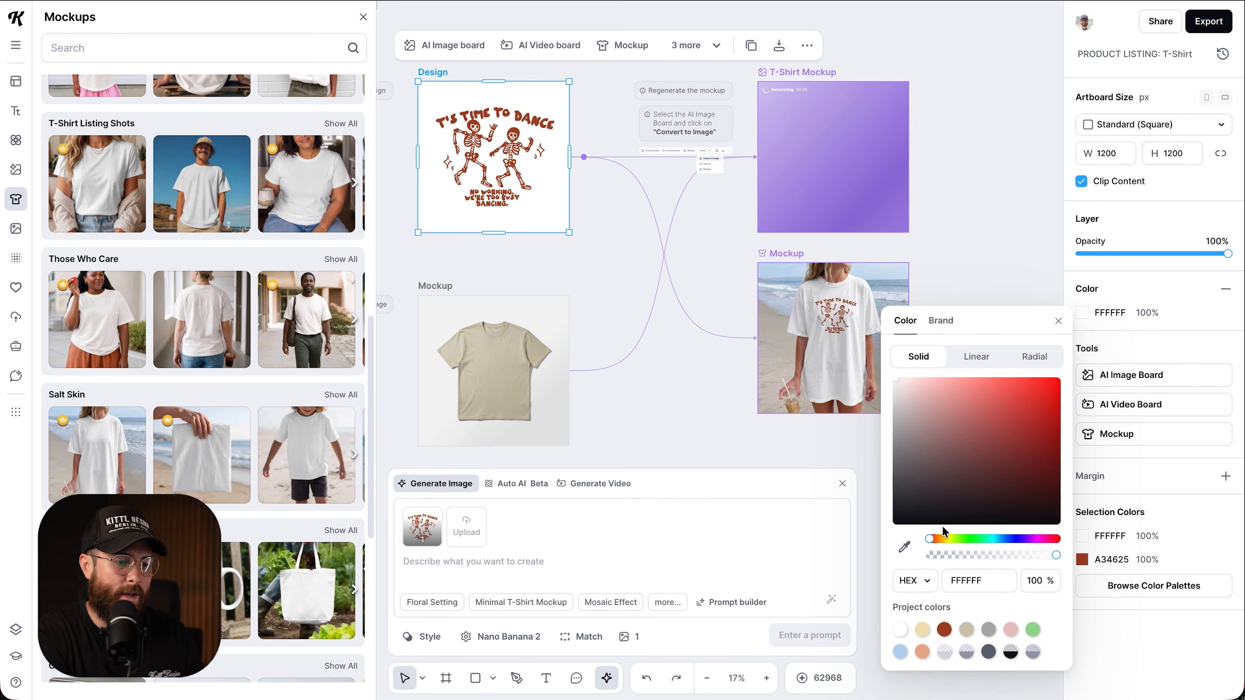
pyautogui.moveTo(944, 539); pyautogui.dragTo(950, 538)
pyautogui.click(930, 380)
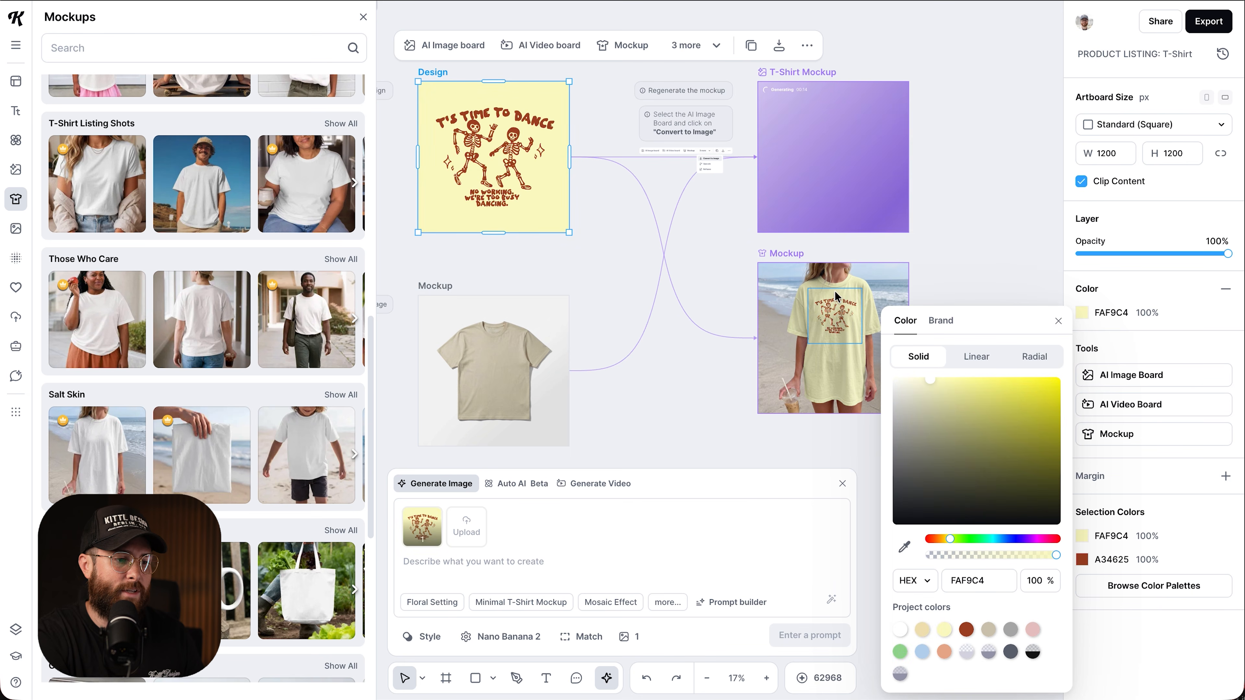
# Step: Examine the yellow beach T-shirt mockup and the Design artboard it is connected to
pyautogui.scroll(5, 863, 314)
pyautogui.scroll(-2, 863, 314)
pyautogui.hscroll(1, 719, 157)
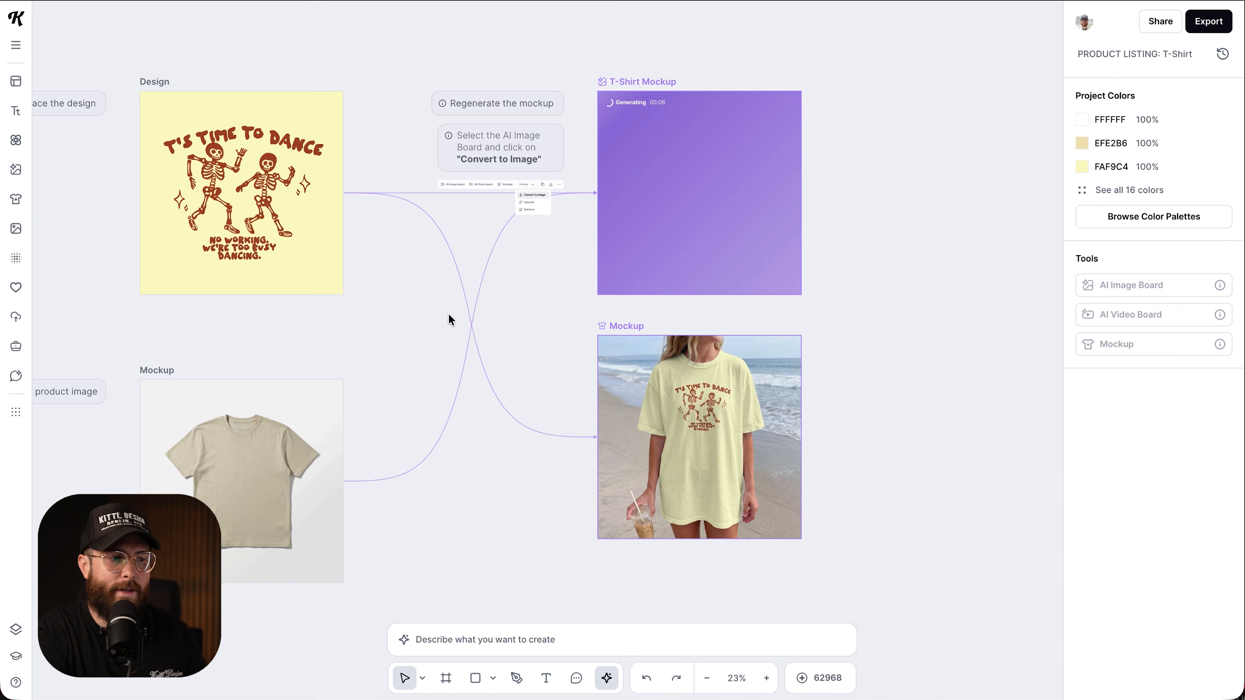
pyautogui.hscroll(-2, 663, 341)
pyautogui.scroll(1, 663, 340)
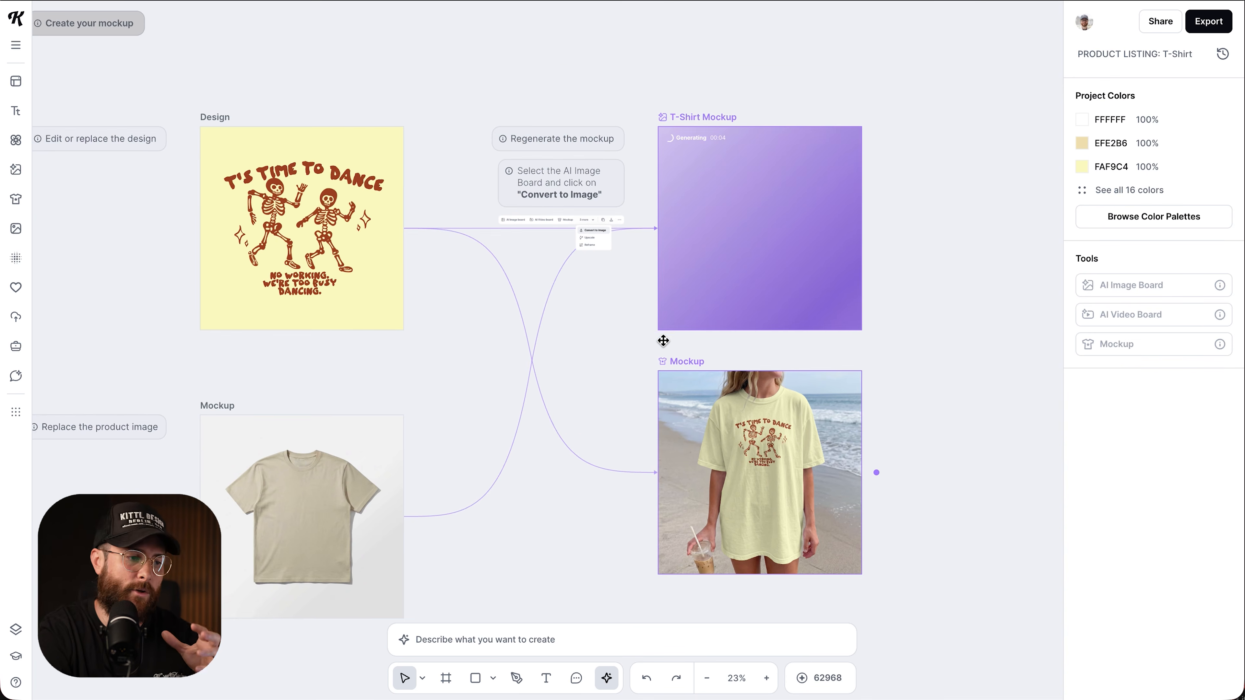
pyautogui.hscroll(-2, 663, 340)
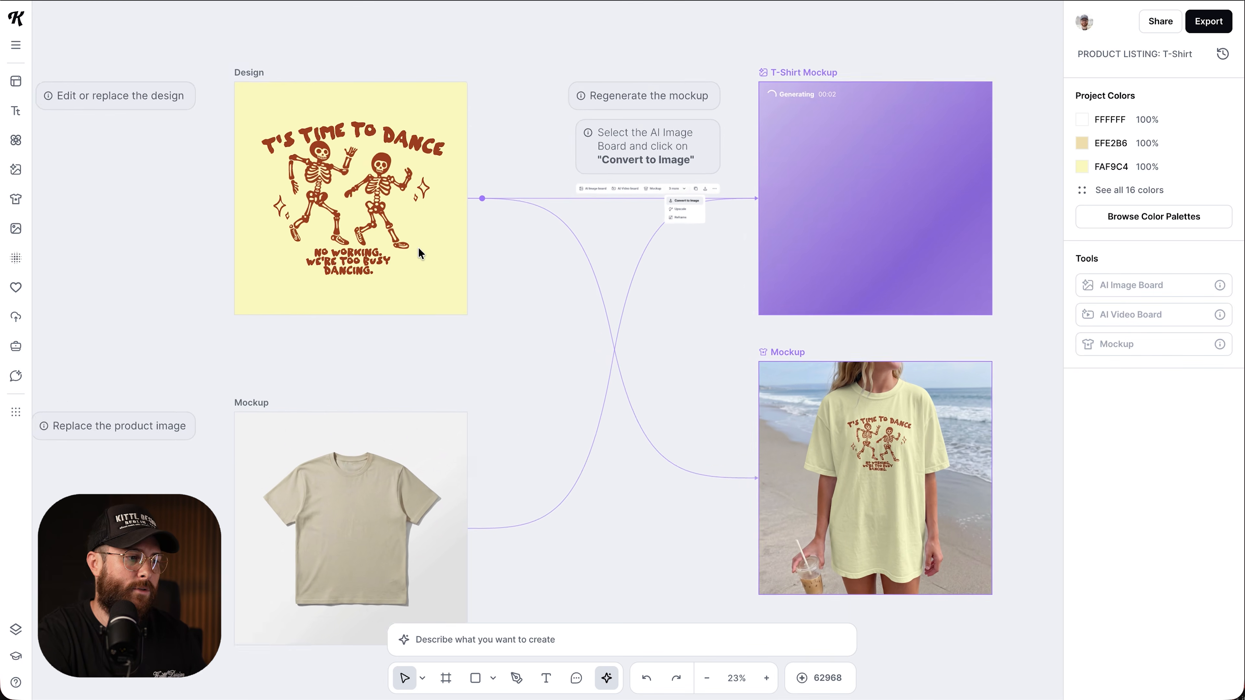
pyautogui.scroll(2, 418, 247)
pyautogui.hscroll(-5, 418, 247)
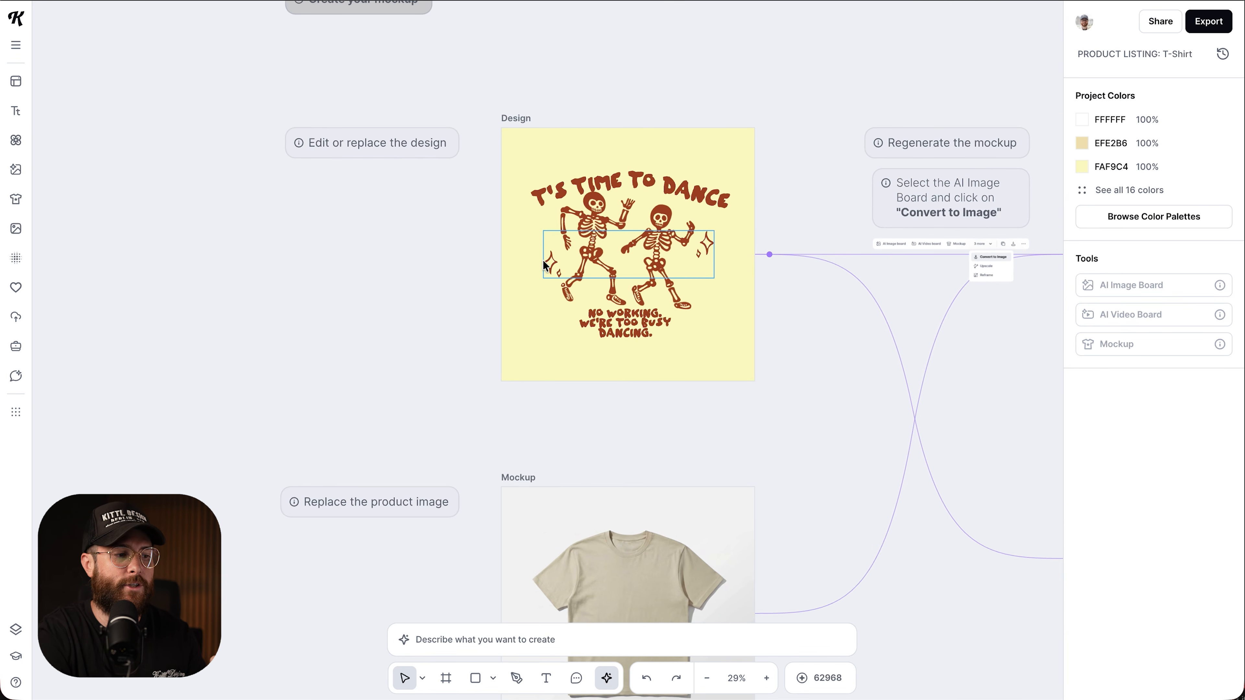
pyautogui.scroll(2, 543, 263)
pyautogui.scroll(-1, 543, 263)
pyautogui.hscroll(1, 543, 263)
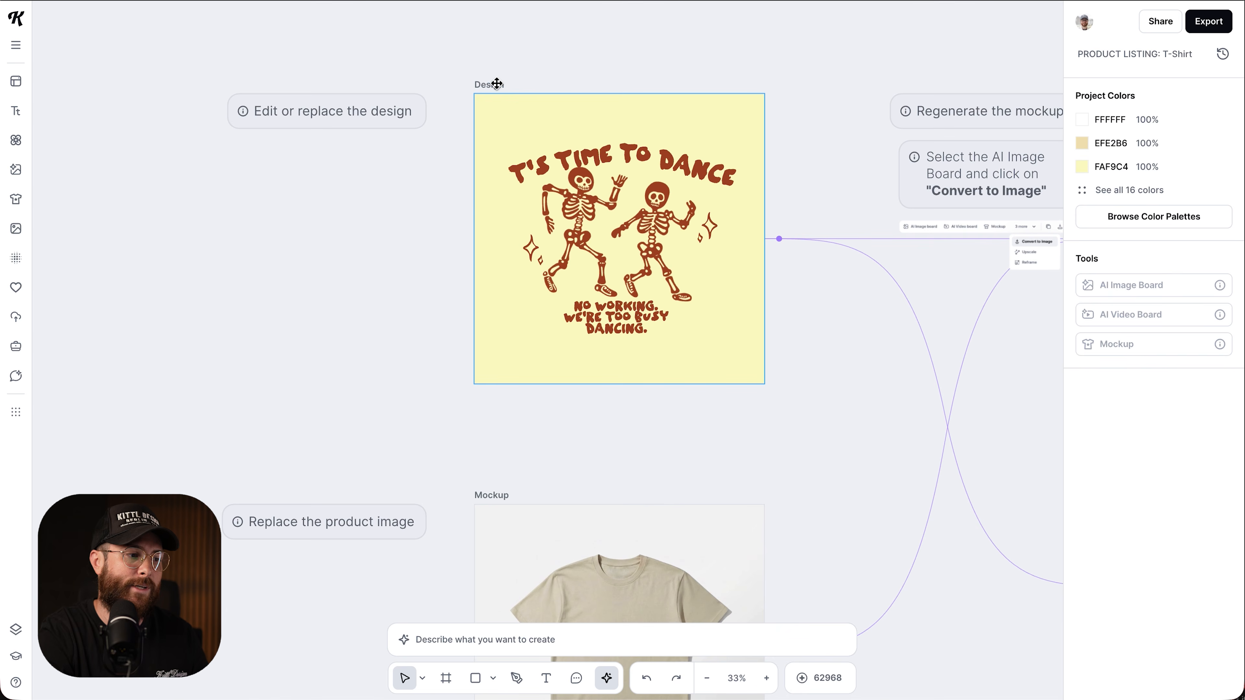
# Step: Set up image generation from the Design artboard with the Main Quest style from the Design category
pyautogui.click(496, 84)
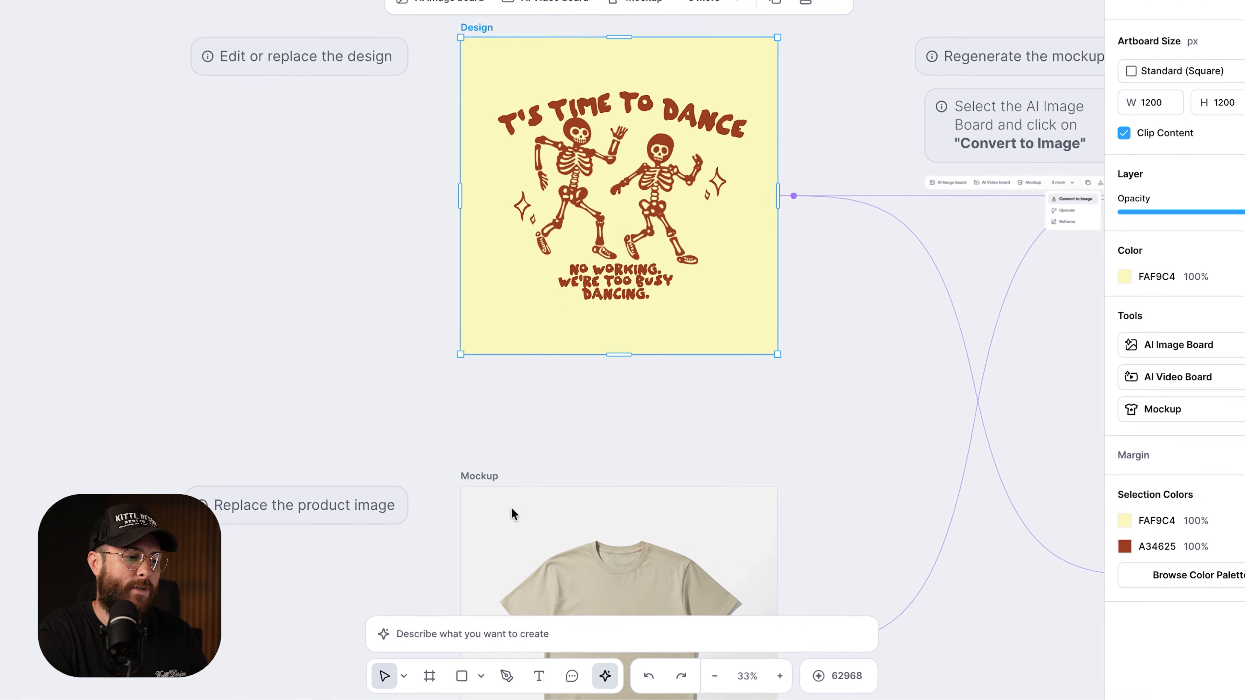
pyautogui.click(494, 640)
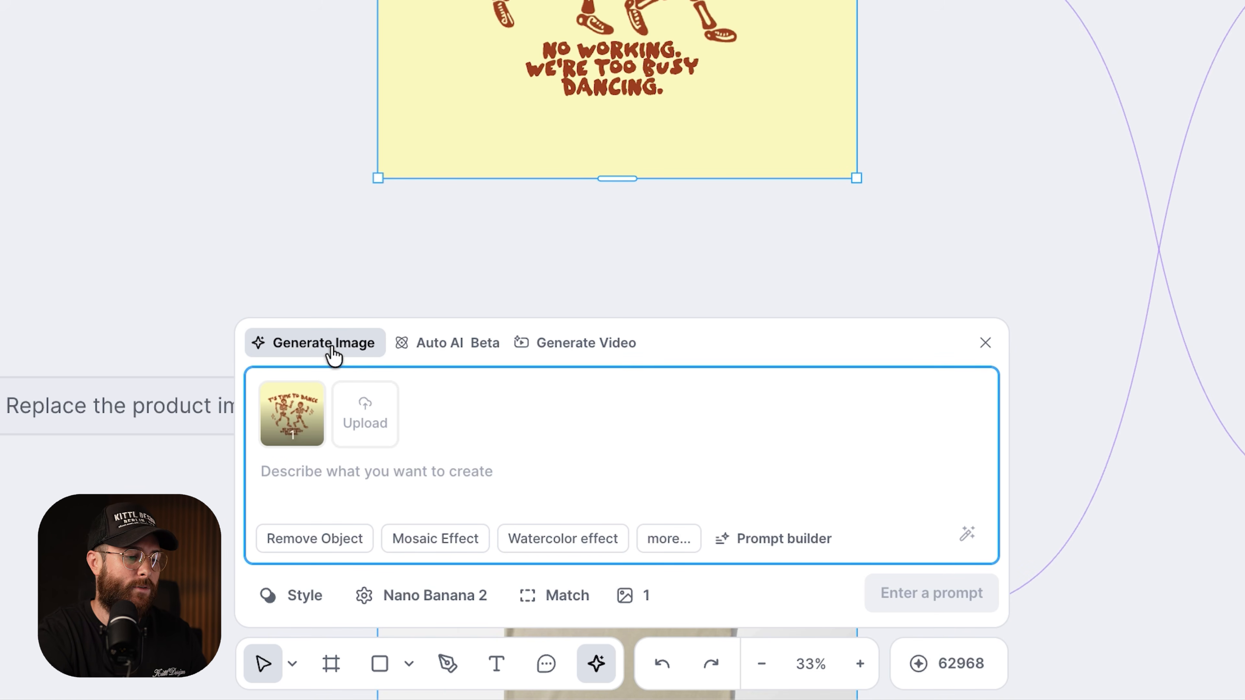
pyautogui.click(292, 601)
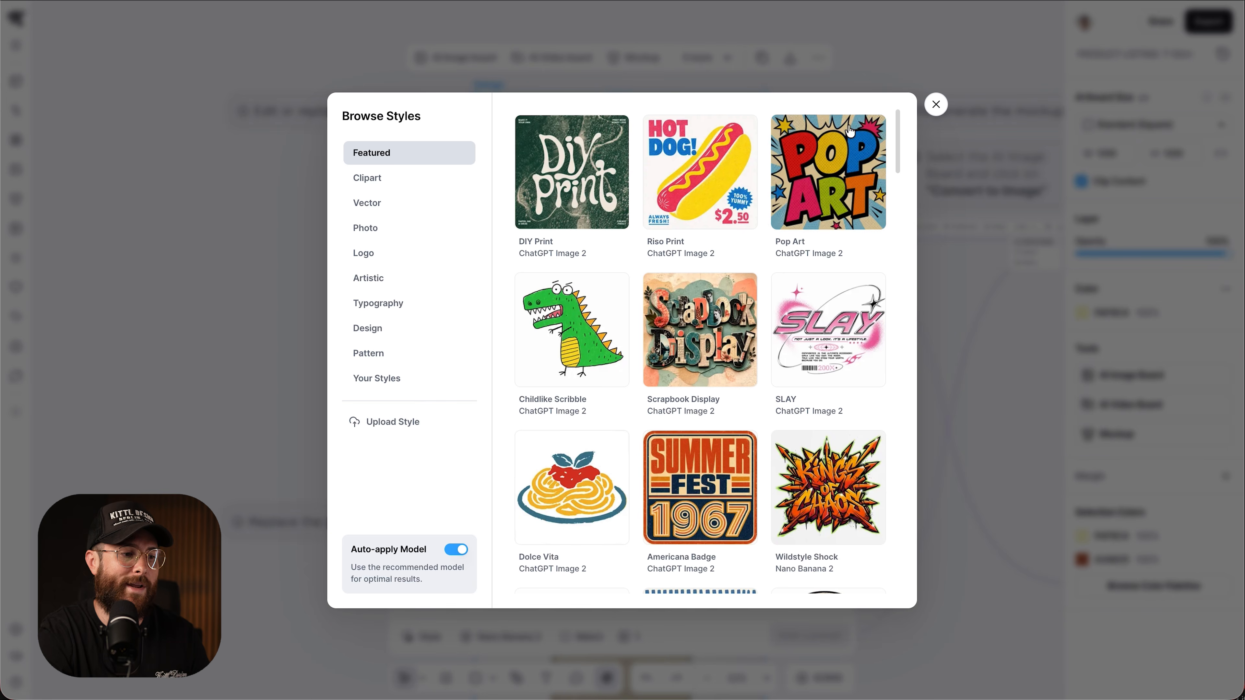
pyautogui.scroll(-2, 514, 255)
pyautogui.click(365, 335)
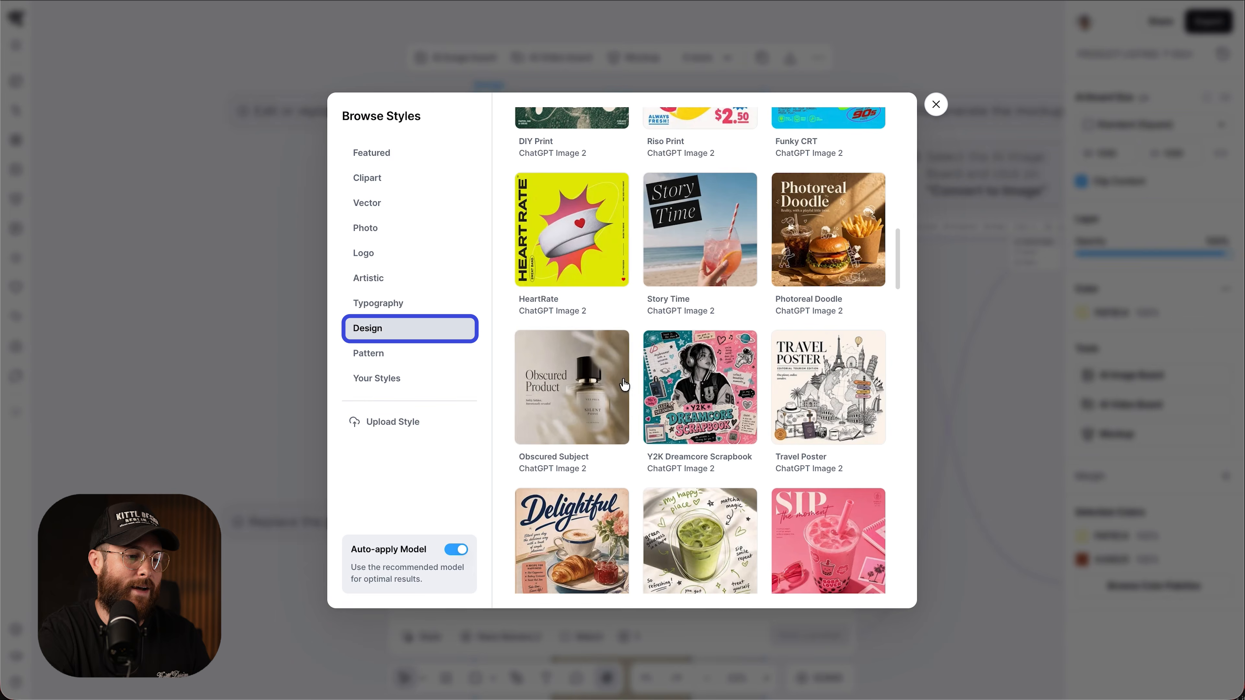
pyautogui.scroll(-1, 689, 340)
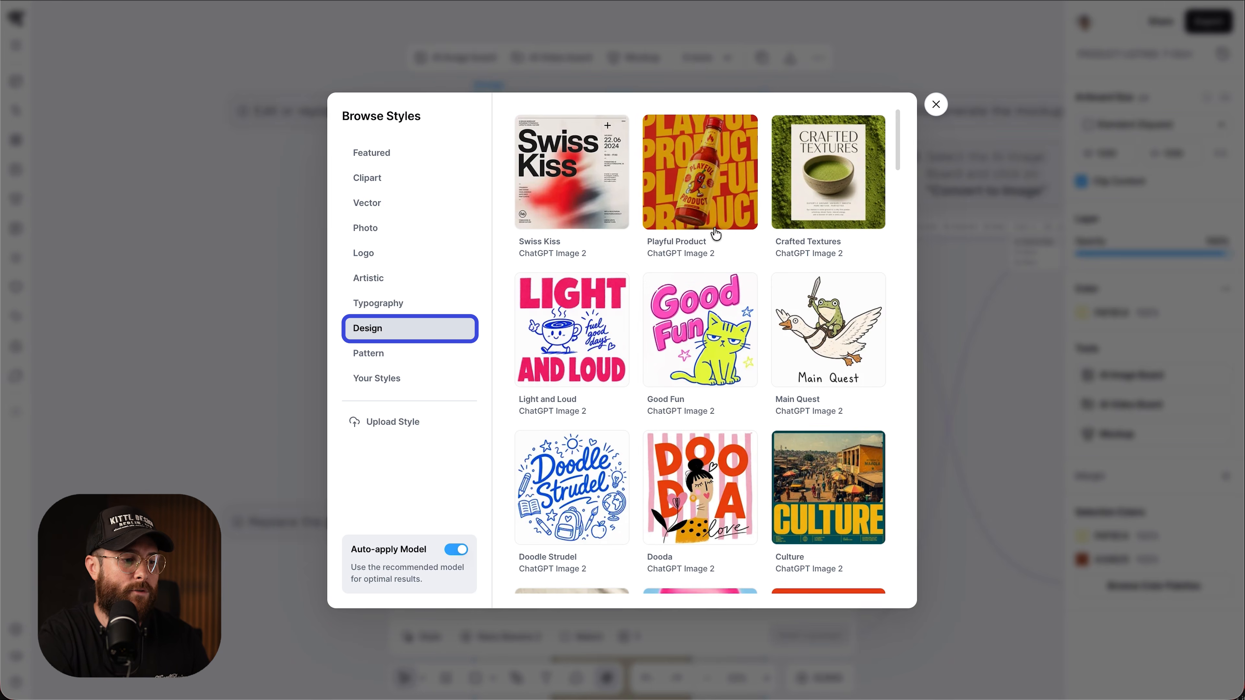
pyautogui.scroll(-1, 770, 257)
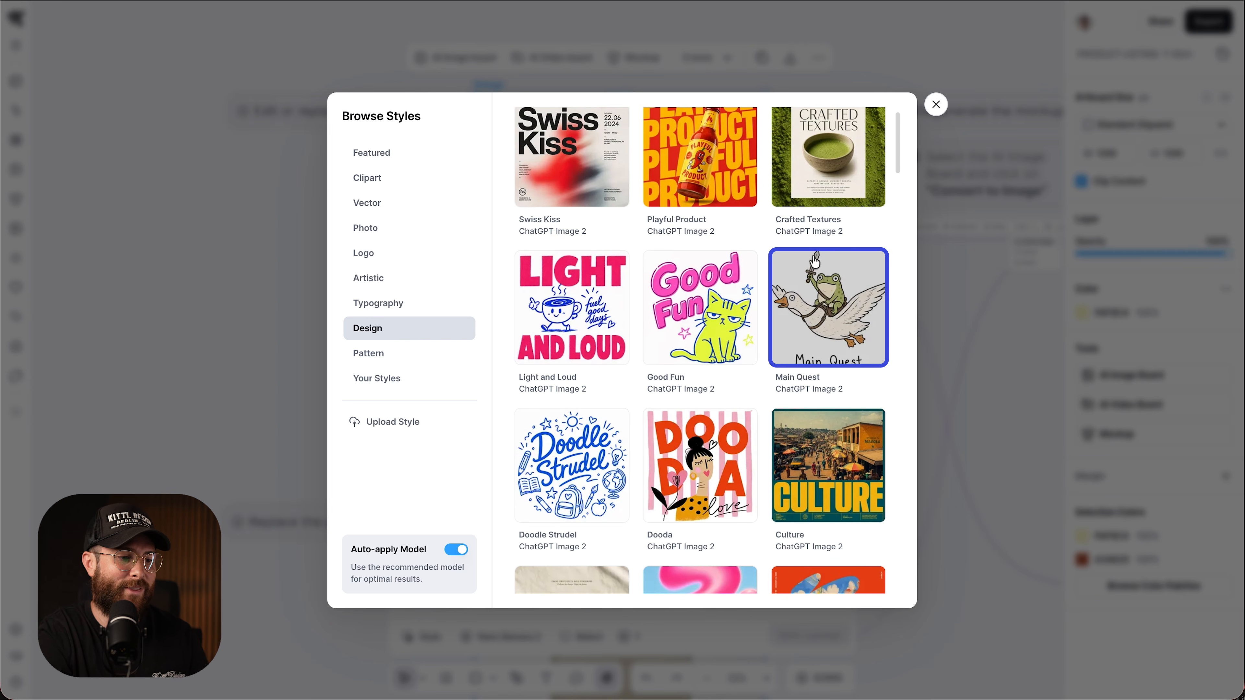
pyautogui.scroll(-1, 804, 303)
pyautogui.click(828, 305)
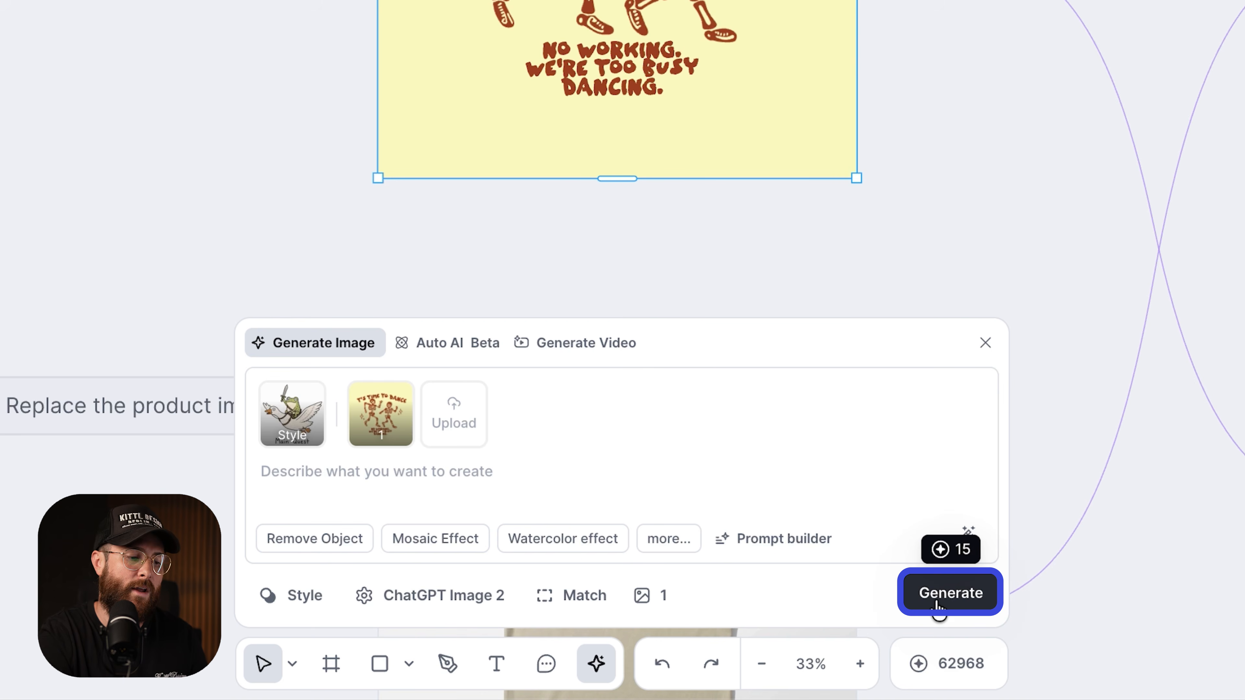
# Step: Generate the restyled image and move its board down beside the beach T-shirt mockup
pyautogui.click(937, 606)
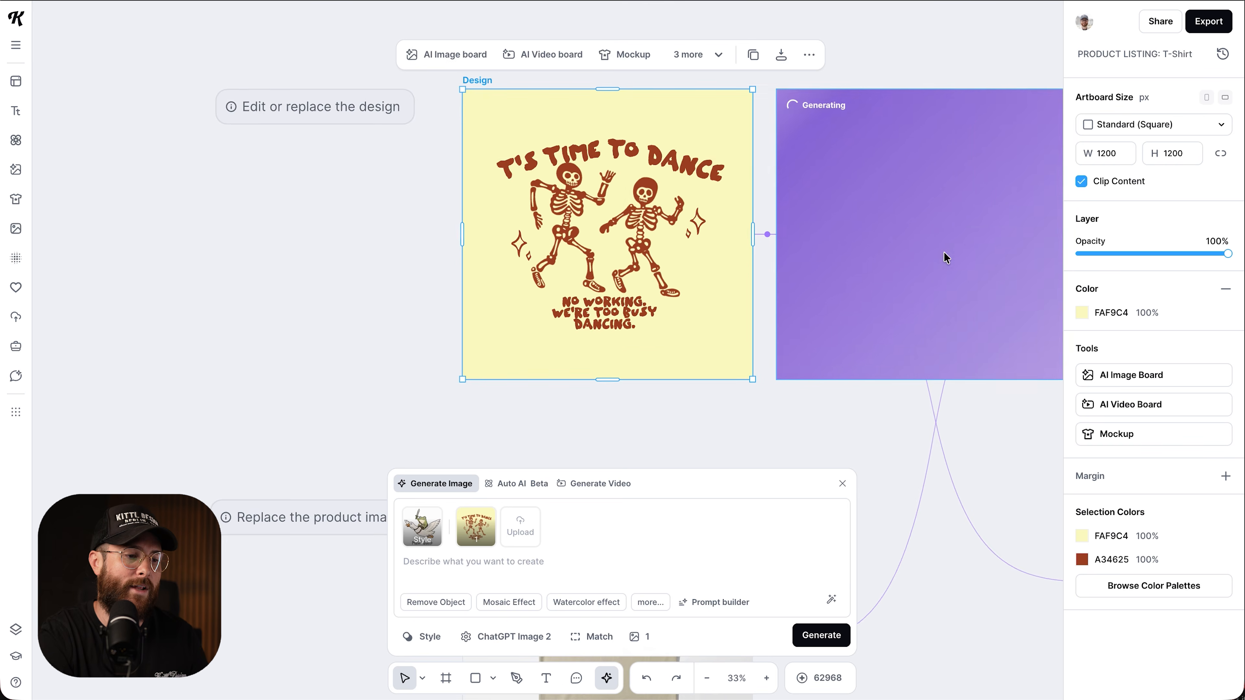
pyautogui.scroll(-2, 946, 258)
pyautogui.hscroll(3, 931, 241)
pyautogui.moveTo(731, 78); pyautogui.dragTo(746, 425)
# Step: Examine the regenerated beige T-shirt mockup up close, followed by the restyled skeleton image beside the beach mockup
pyautogui.scroll(1, 886, 187)
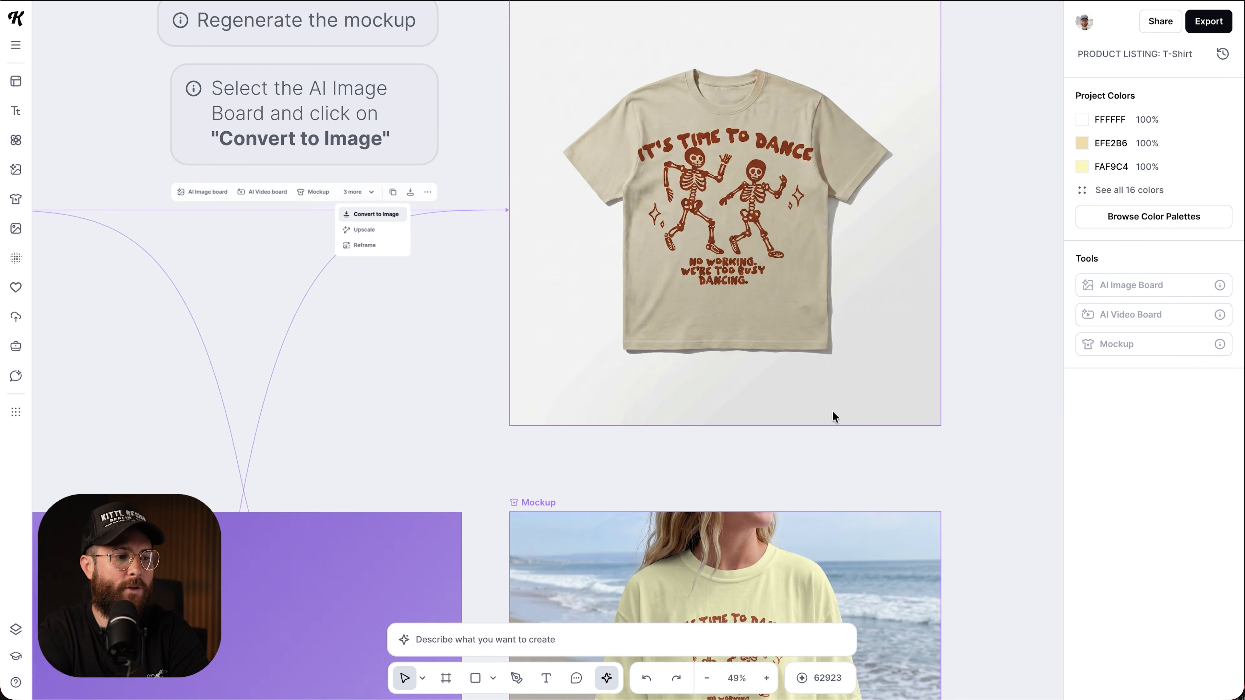
pyautogui.scroll(1, 840, 395)
pyautogui.hscroll(-1, 841, 396)
pyautogui.scroll(1, 841, 396)
pyautogui.hscroll(-1, 841, 395)
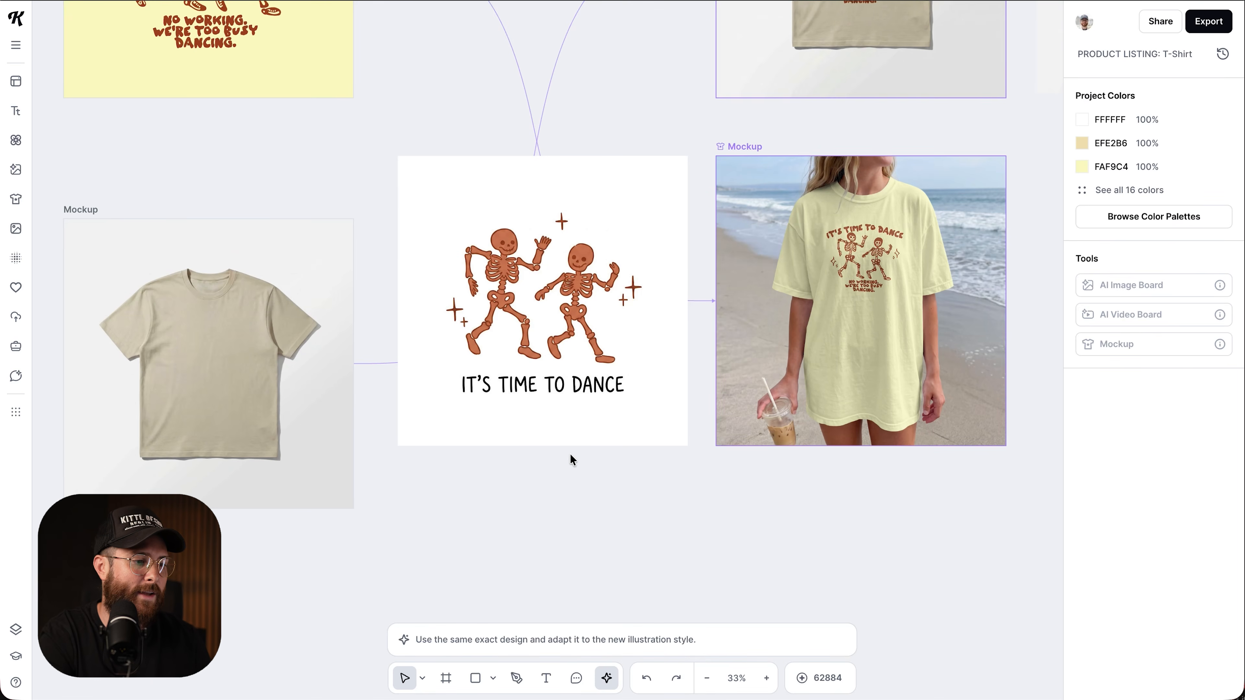
# Step: Remove the background from the restyled skeleton image beside the beach T-shirt mockup
pyautogui.scroll(2, 570, 454)
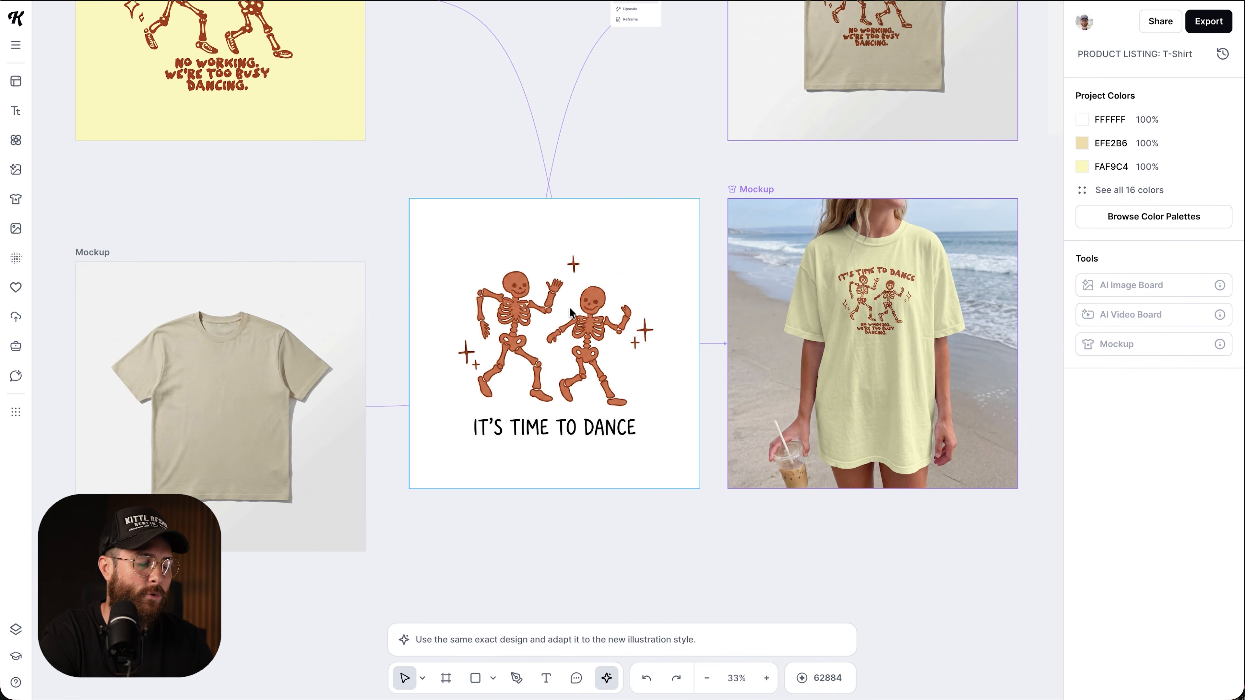
pyautogui.scroll(2, 569, 308)
pyautogui.keyDown('ctrl'); pyautogui.scroll(3, 542, 441); pyautogui.keyUp('ctrl')
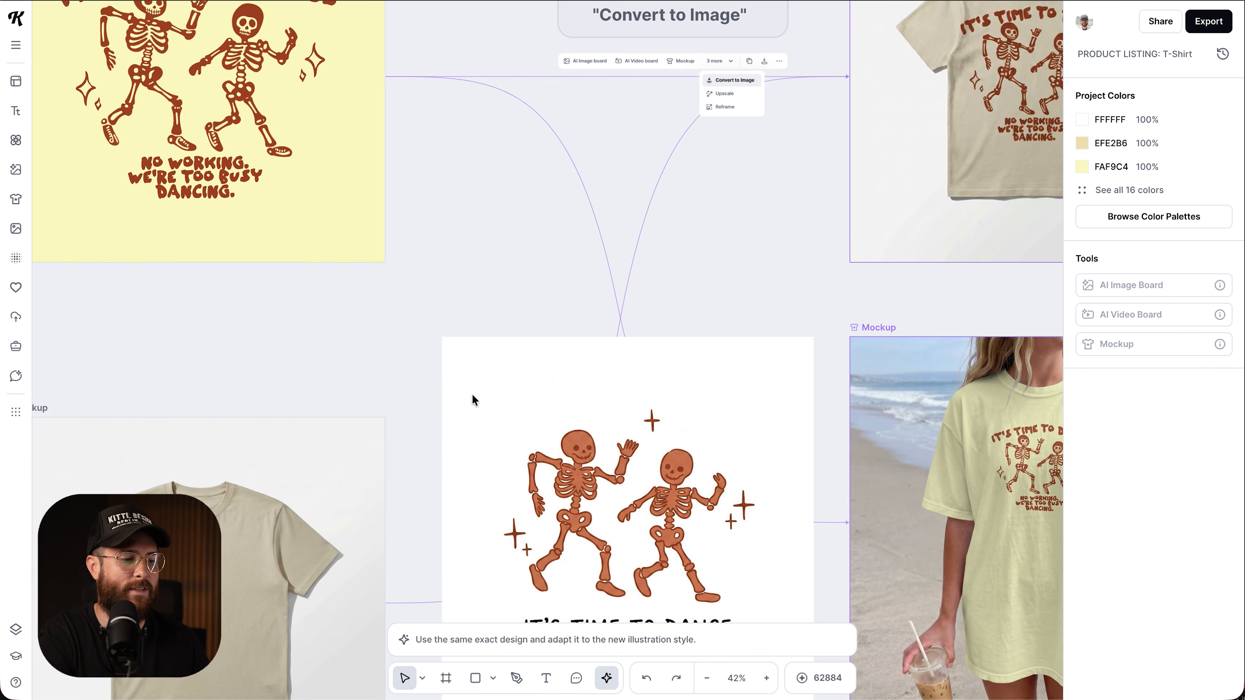
pyautogui.scroll(-6, 472, 393)
pyautogui.scroll(3, 472, 394)
pyautogui.scroll(1, 664, 472)
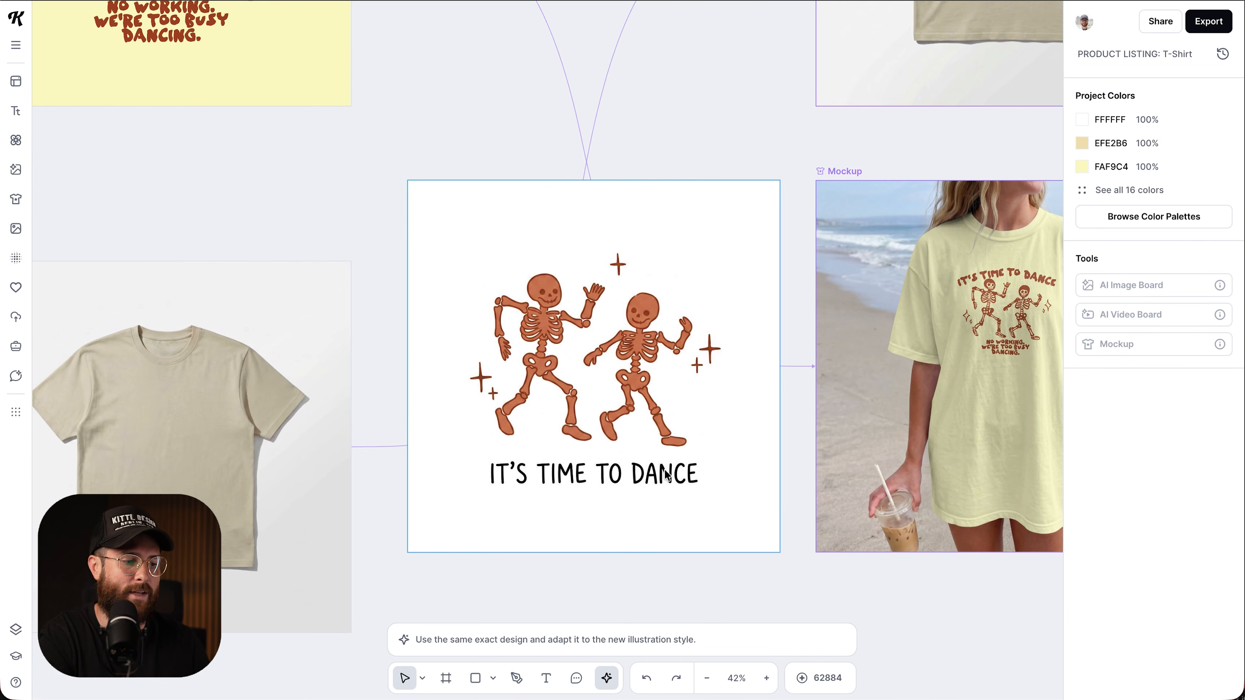
pyautogui.click(666, 474)
pyautogui.scroll(-1, 410, 136)
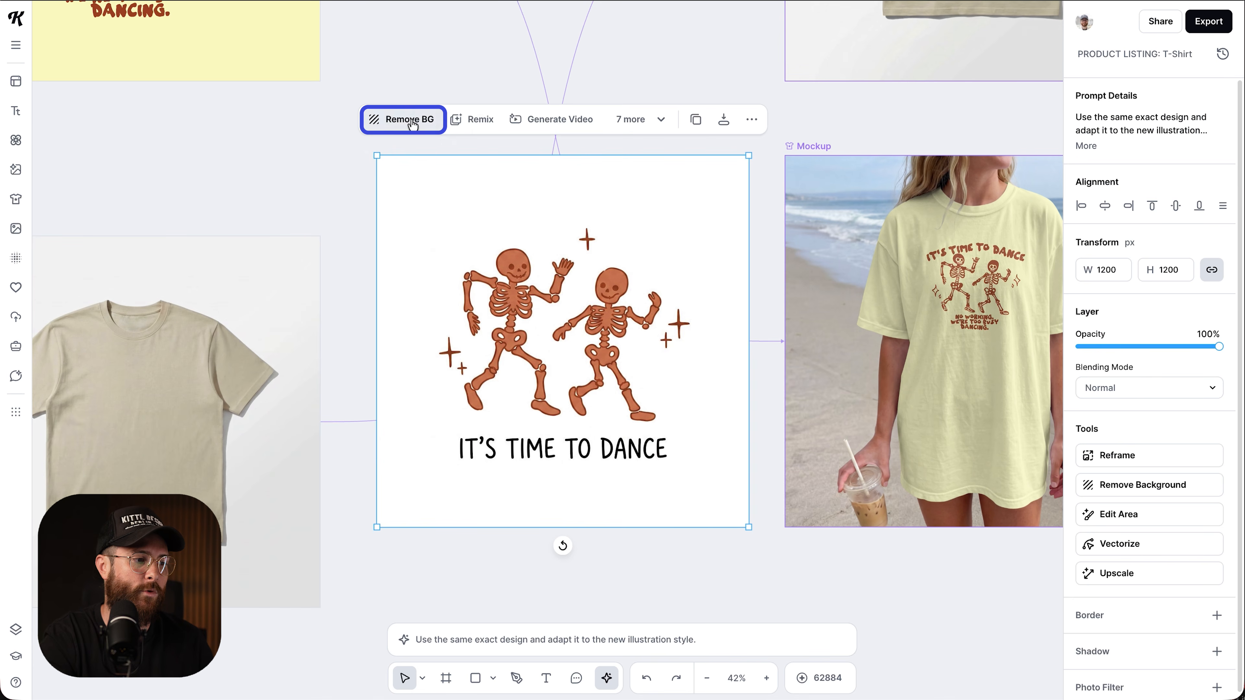
pyautogui.click(411, 120)
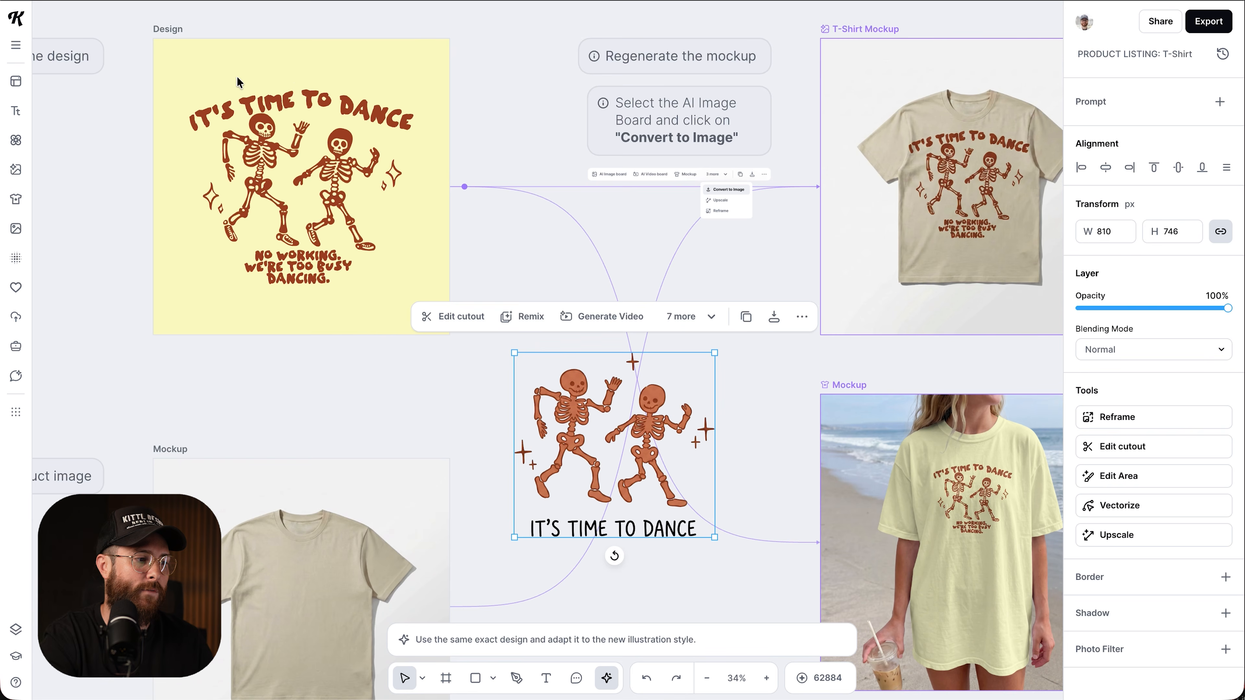
# Step: Move the original artwork off the Design artboard and place the restyled skeleton cutout on it instead
pyautogui.moveTo(194, 73); pyautogui.dragTo(588, 55)
pyautogui.scroll(2, 387, 283)
pyautogui.scroll(-2, 590, 148)
pyautogui.hscroll(1, 591, 147)
pyautogui.moveTo(596, 422); pyautogui.dragTo(298, 174)
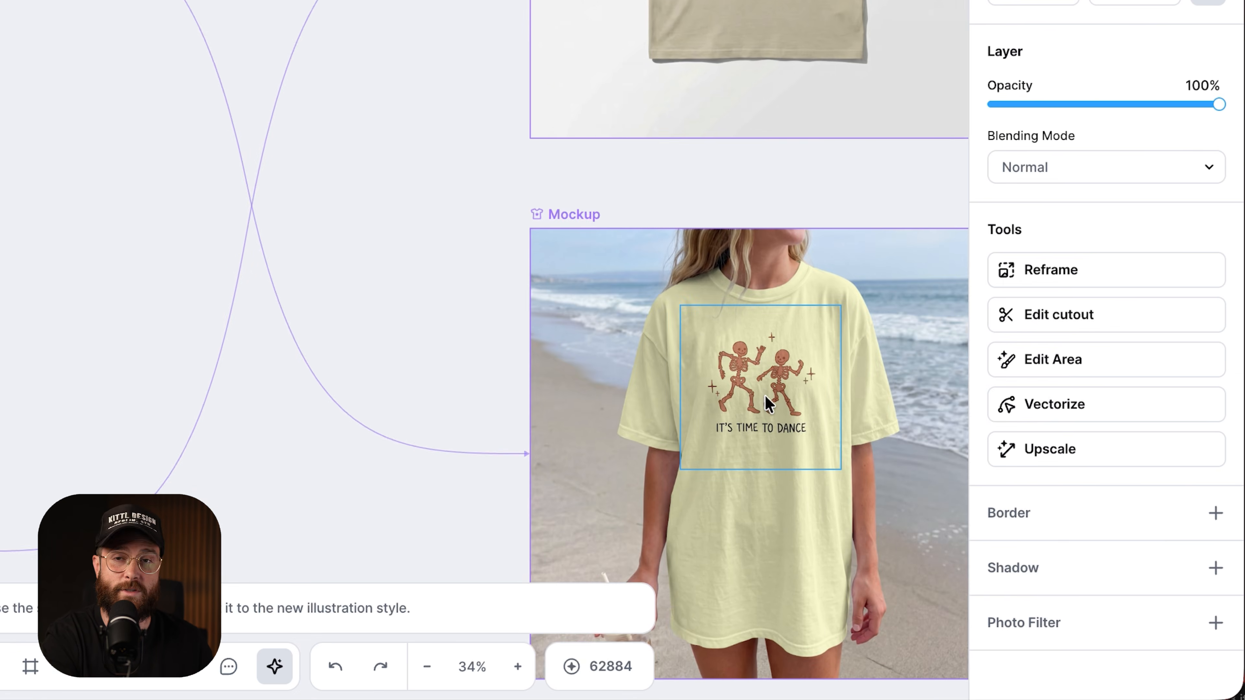
# Step: Convert the updated beach T-shirt mockup into a standalone image beside its board
pyautogui.hscroll(1, 917, 501)
pyautogui.scroll(-1, 916, 500)
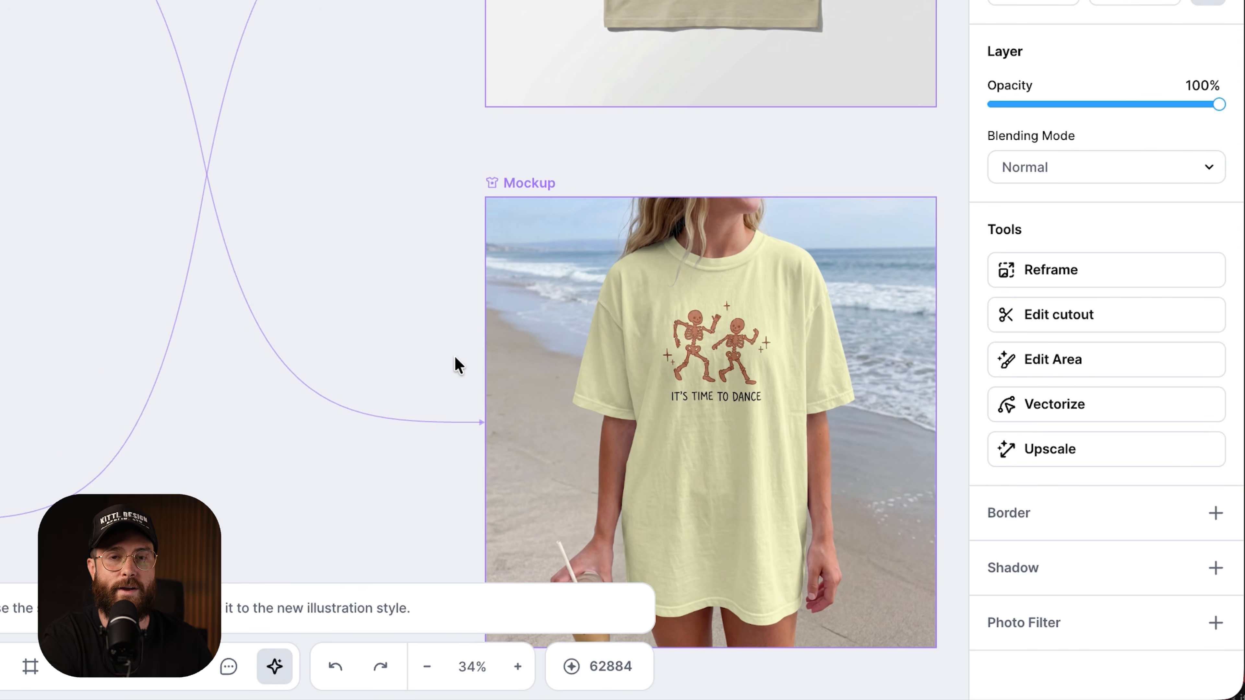
pyautogui.hscroll(2, 455, 358)
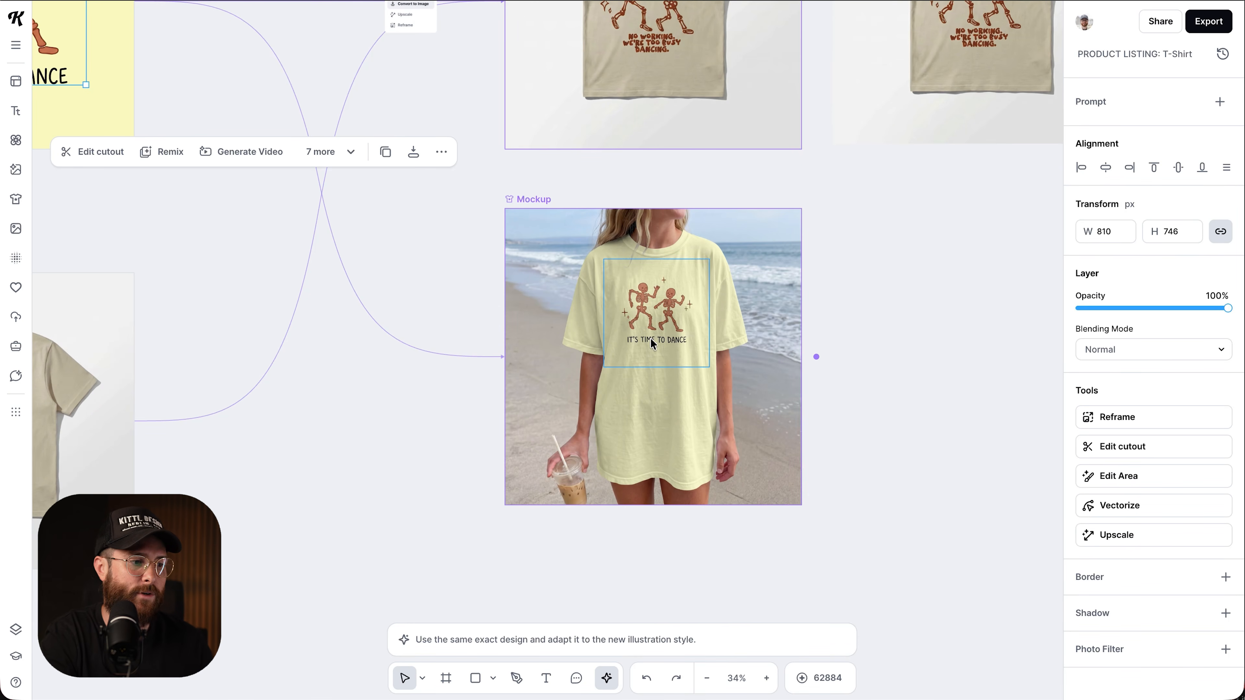
pyautogui.click(537, 203)
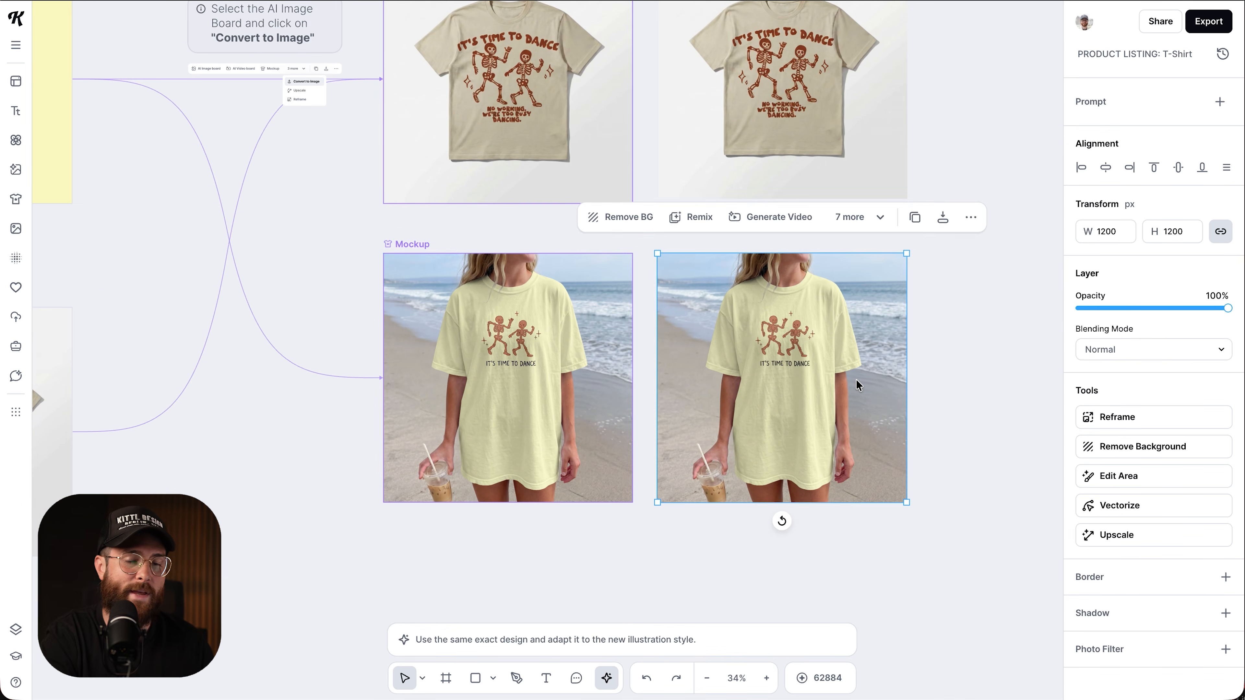
# Step: Move the converted beach T-shirt image across the canvas toward the T-Shirt artboard of the Etsy listing assets
pyautogui.moveTo(820, 371); pyautogui.dragTo(841, 347)
pyautogui.hscroll(3, 841, 347)
pyautogui.scroll(-5, 841, 347)
pyautogui.hscroll(3, 841, 347)
pyautogui.hscroll(2, 842, 349)
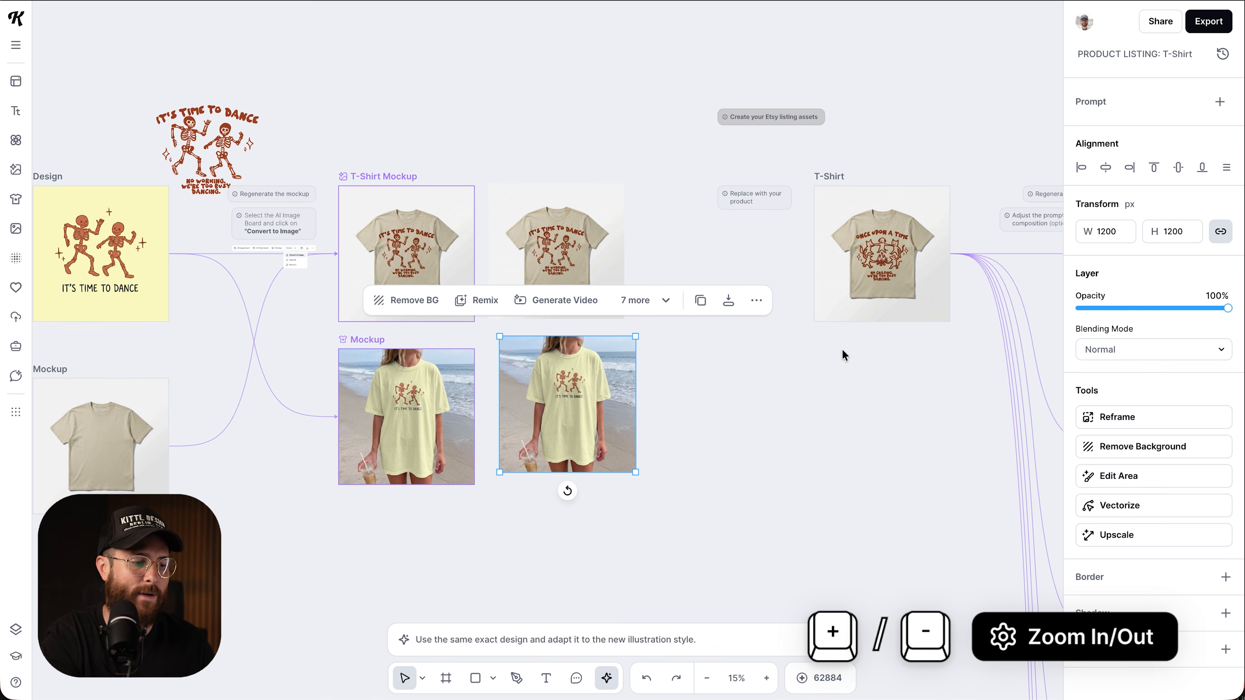
pyautogui.hscroll(5, 734, 417)
pyautogui.moveTo(441, 414); pyautogui.dragTo(640, 423)
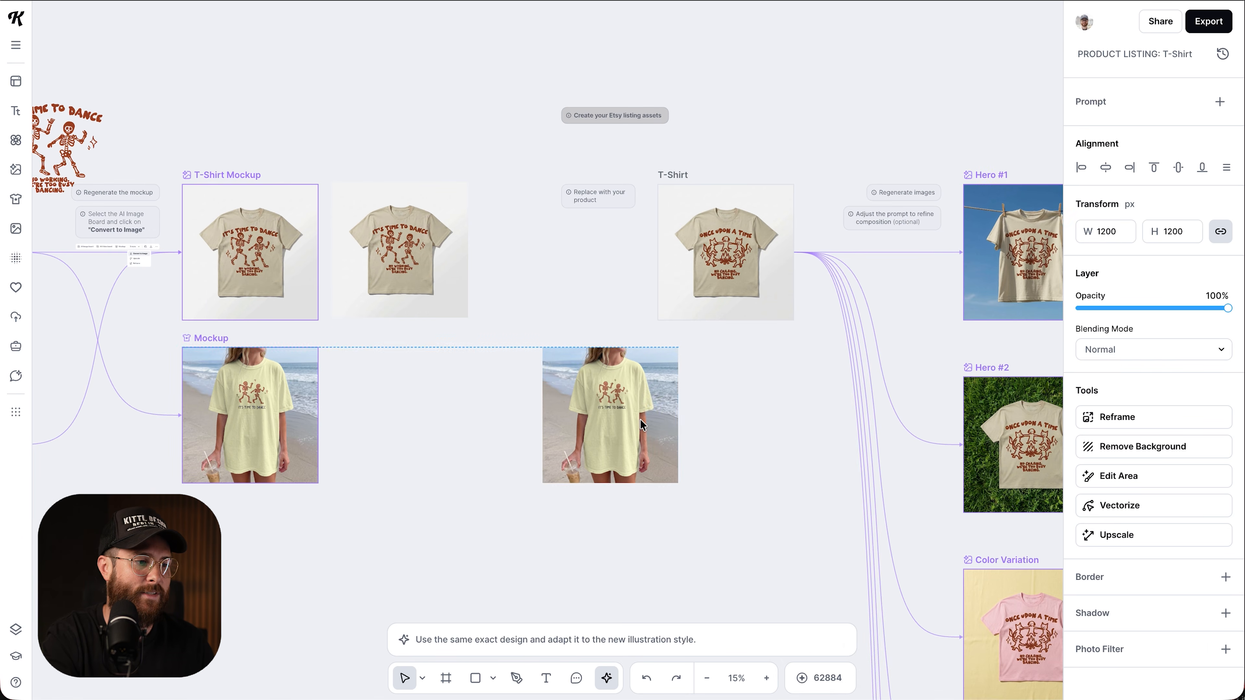
# Step: Replace the sample shirt on the T-Shirt artboard with the beach T-shirt image, enlarged to about 1557 px square
pyautogui.hscroll(6, 640, 423)
pyautogui.scroll(3, 435, 90)
pyautogui.scroll(1, 434, 90)
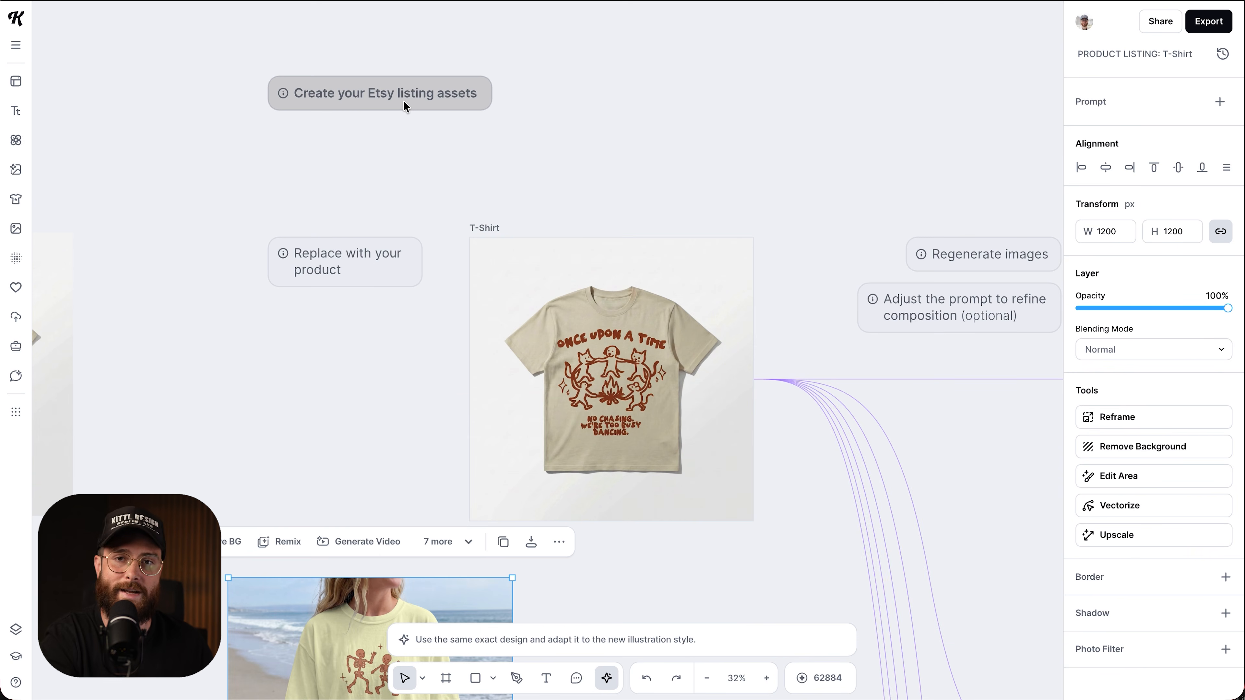
pyautogui.scroll(-2, 556, 296)
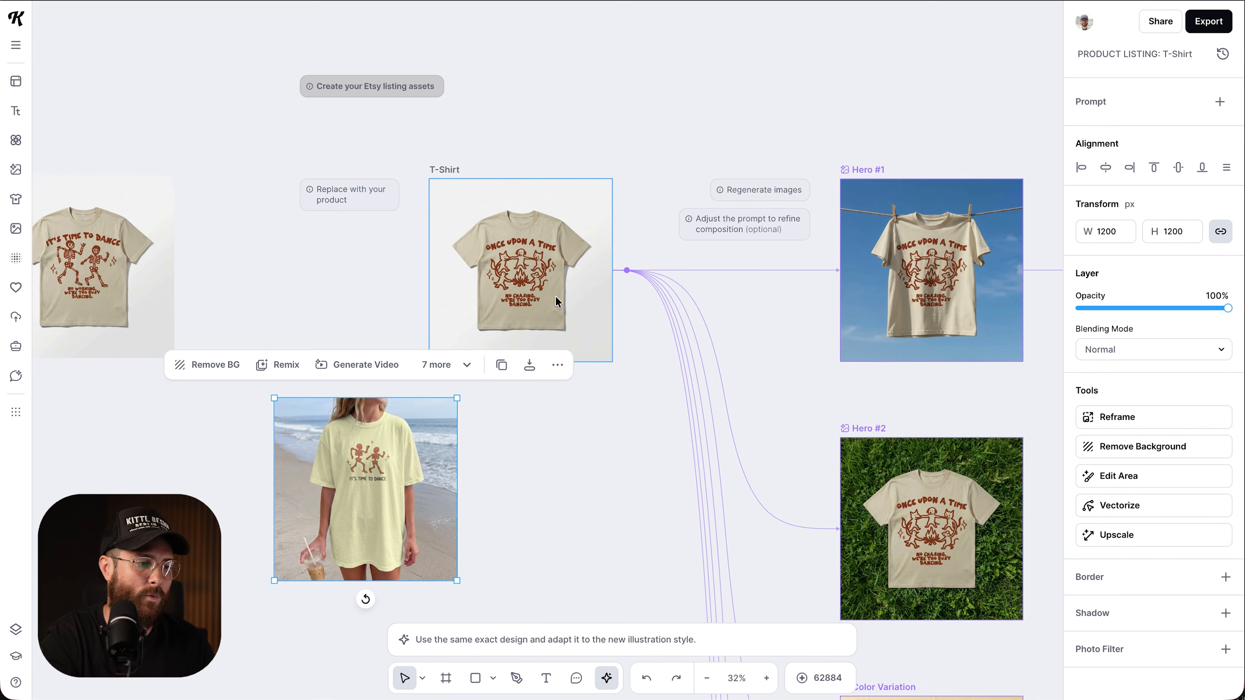
pyautogui.click(531, 263)
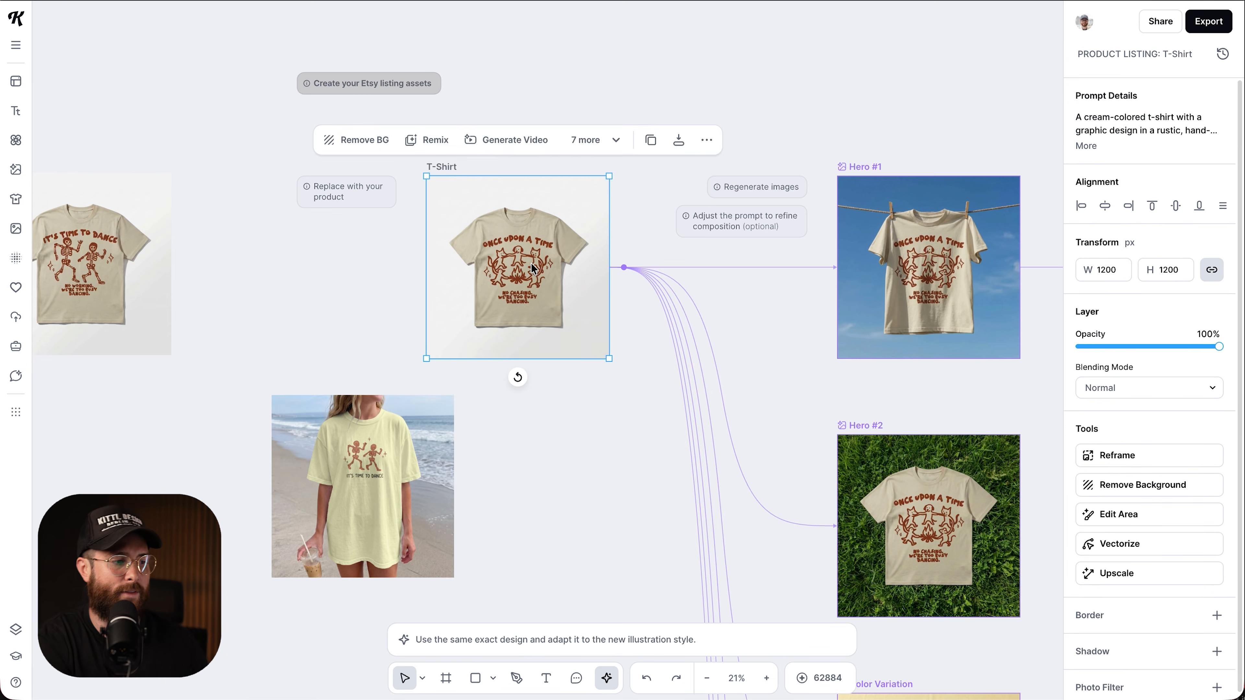
pyautogui.press('Delete')
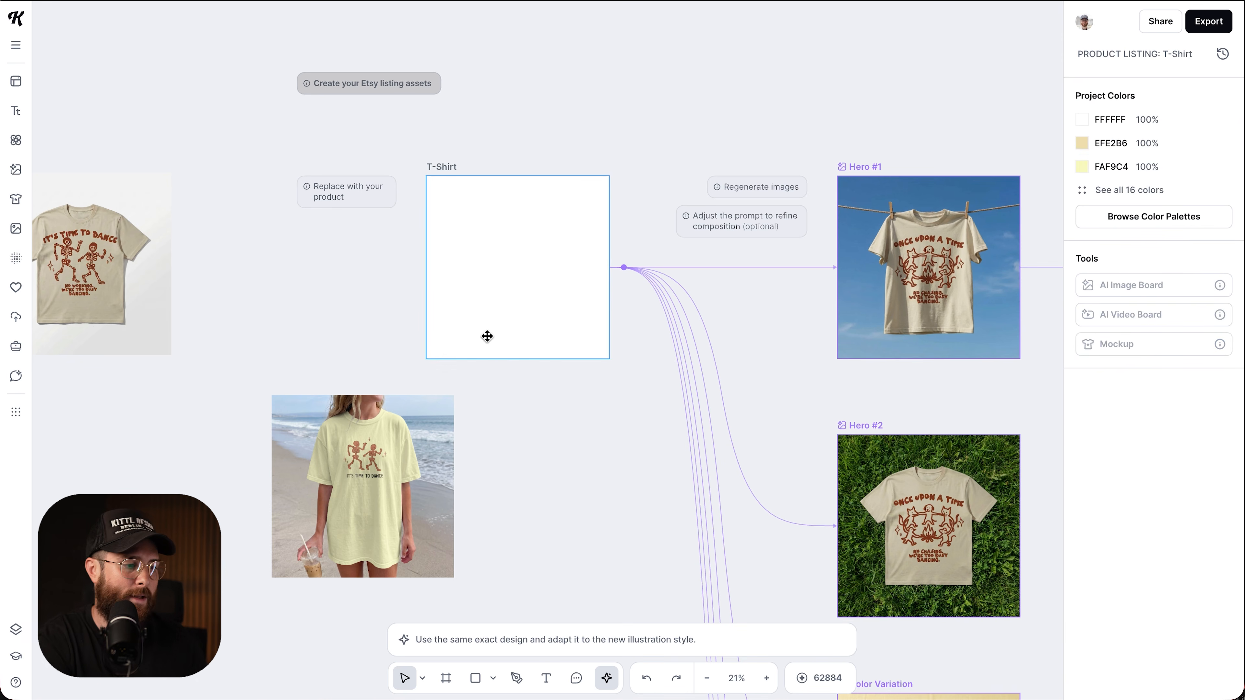
pyautogui.moveTo(358, 528); pyautogui.dragTo(515, 307)
pyautogui.scroll(5, 561, 320)
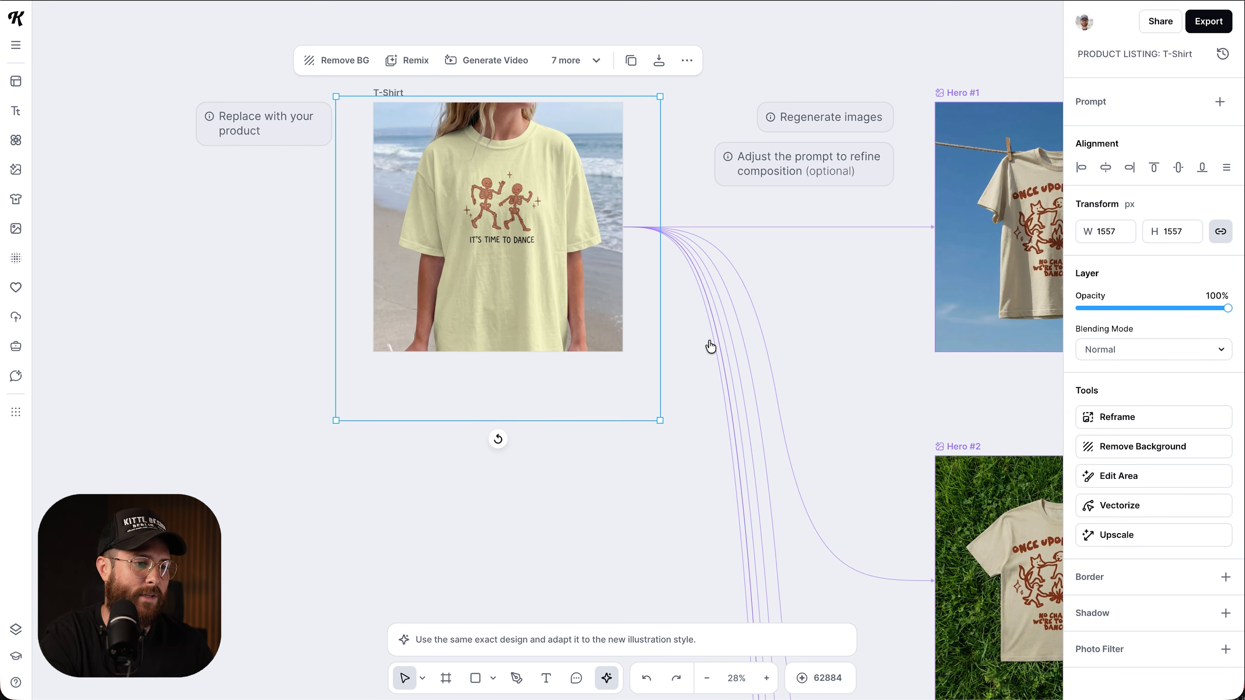
# Step: Regenerate the Hero #1, Hero #2, Color Variation and Model #2 image boards from the new T-Shirt artboard
pyautogui.scroll(-5, 710, 346)
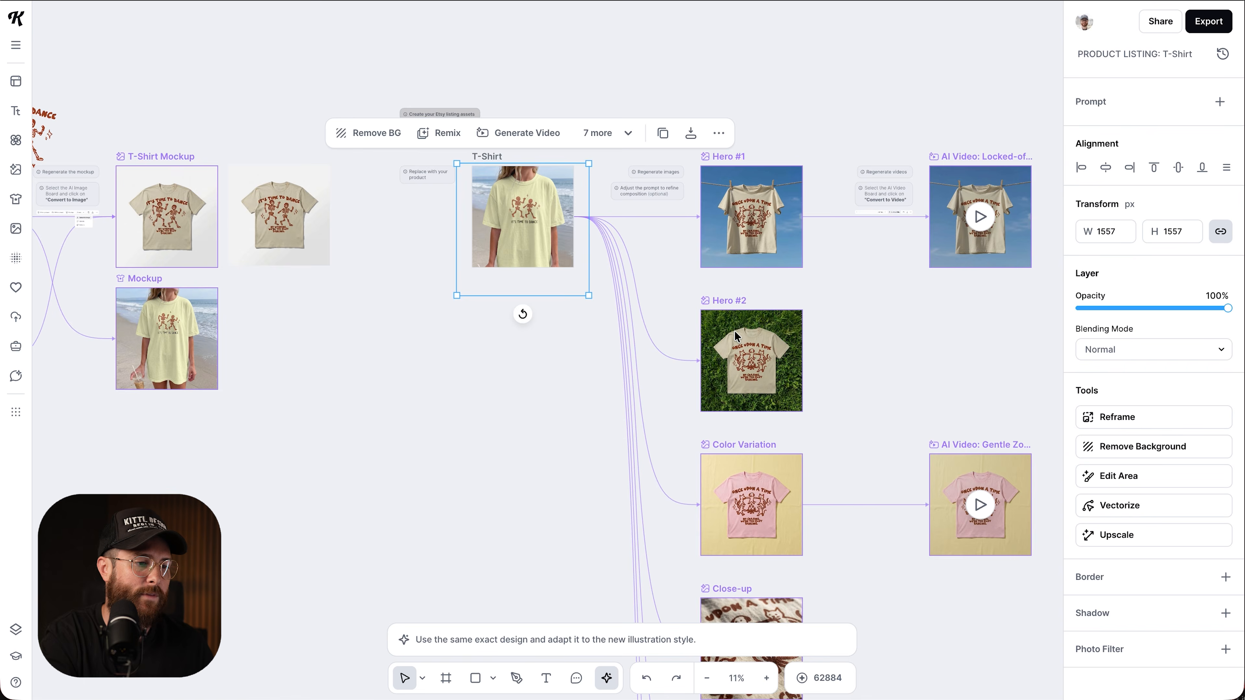
pyautogui.scroll(3, 760, 217)
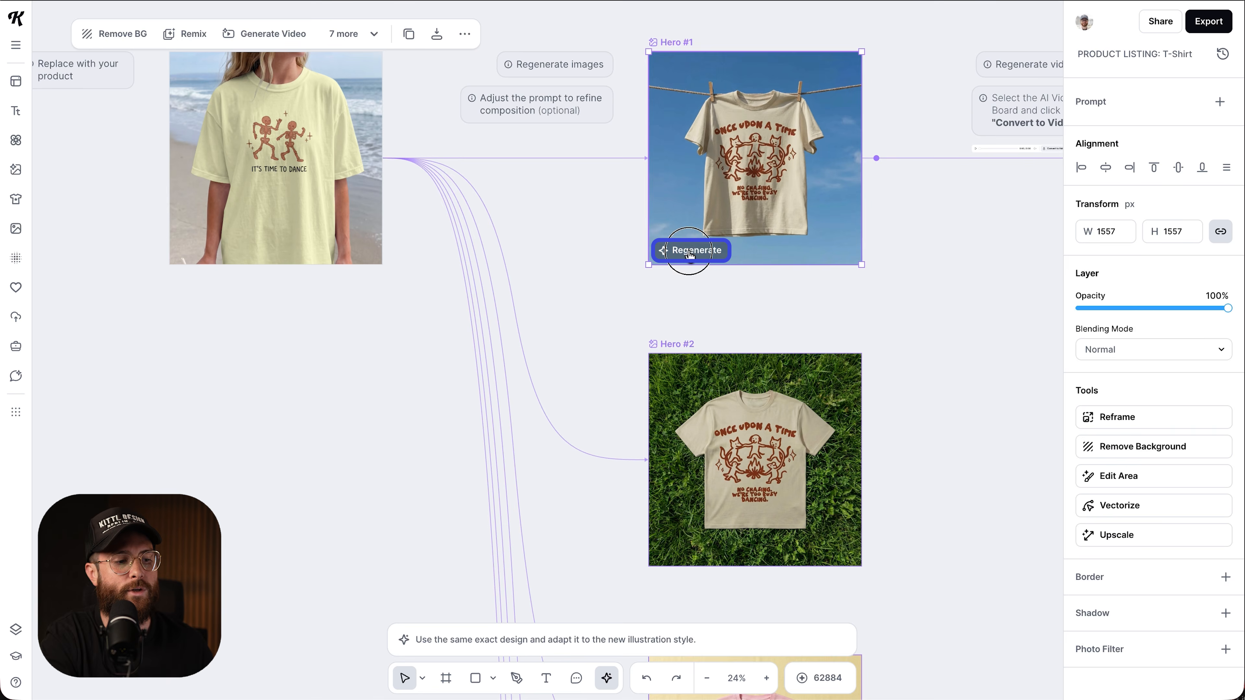
pyautogui.click(690, 251)
pyautogui.scroll(-3, 686, 319)
pyautogui.click(646, 401)
pyautogui.scroll(-5, 672, 405)
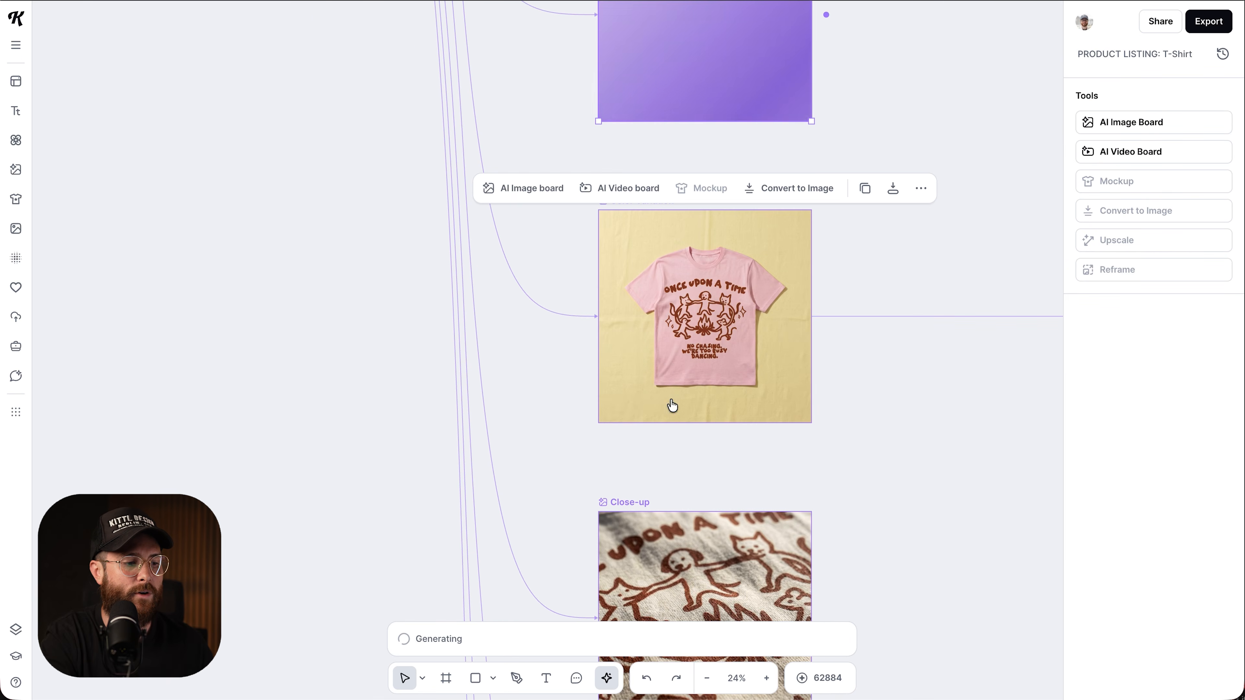
pyautogui.click(645, 411)
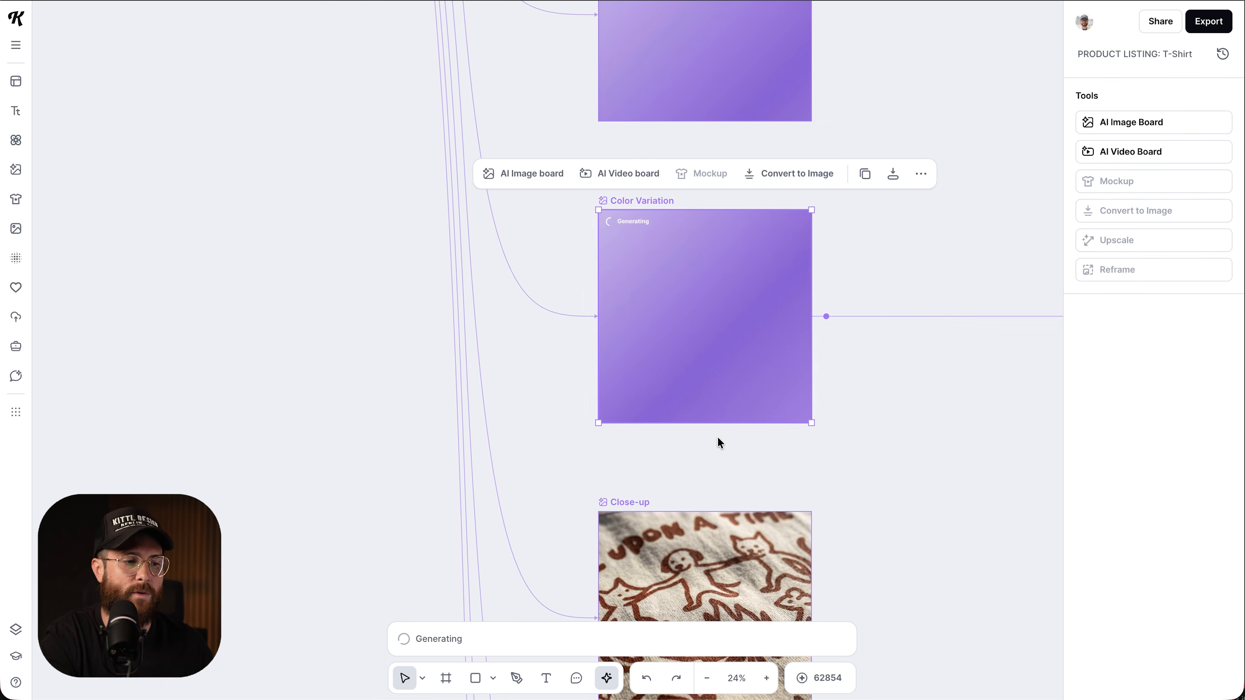
pyautogui.scroll(-5, 719, 435)
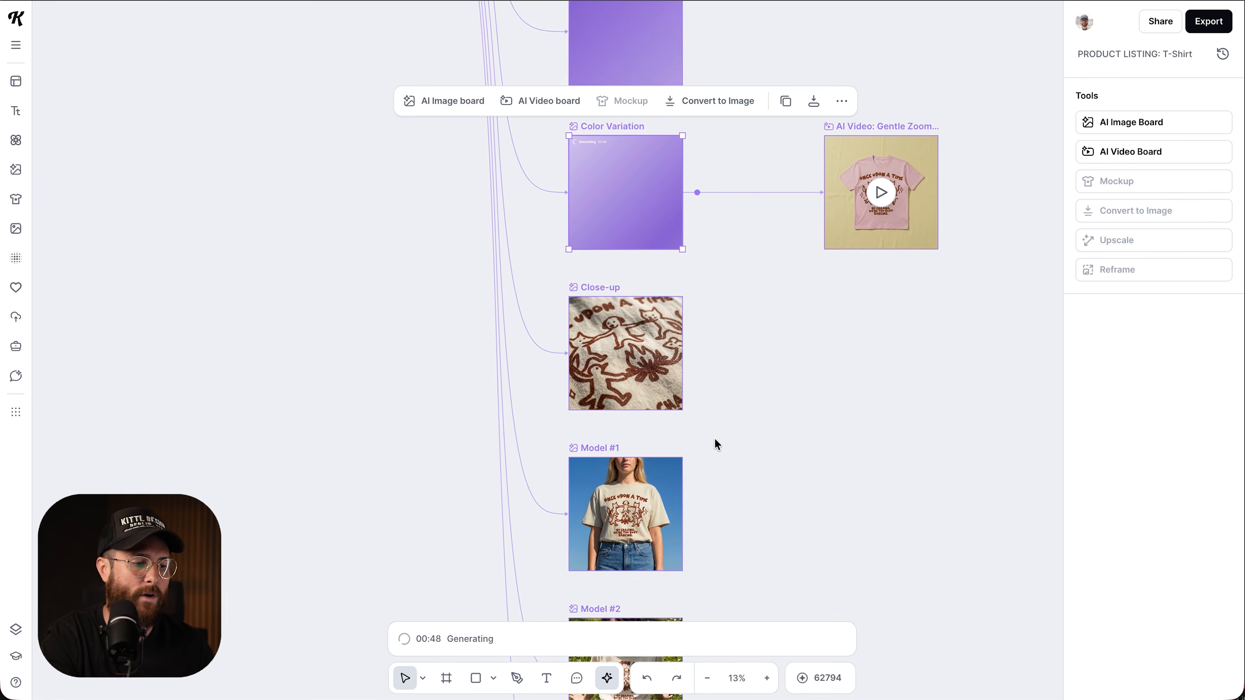
pyautogui.scroll(-8, 715, 437)
pyautogui.click(662, 322)
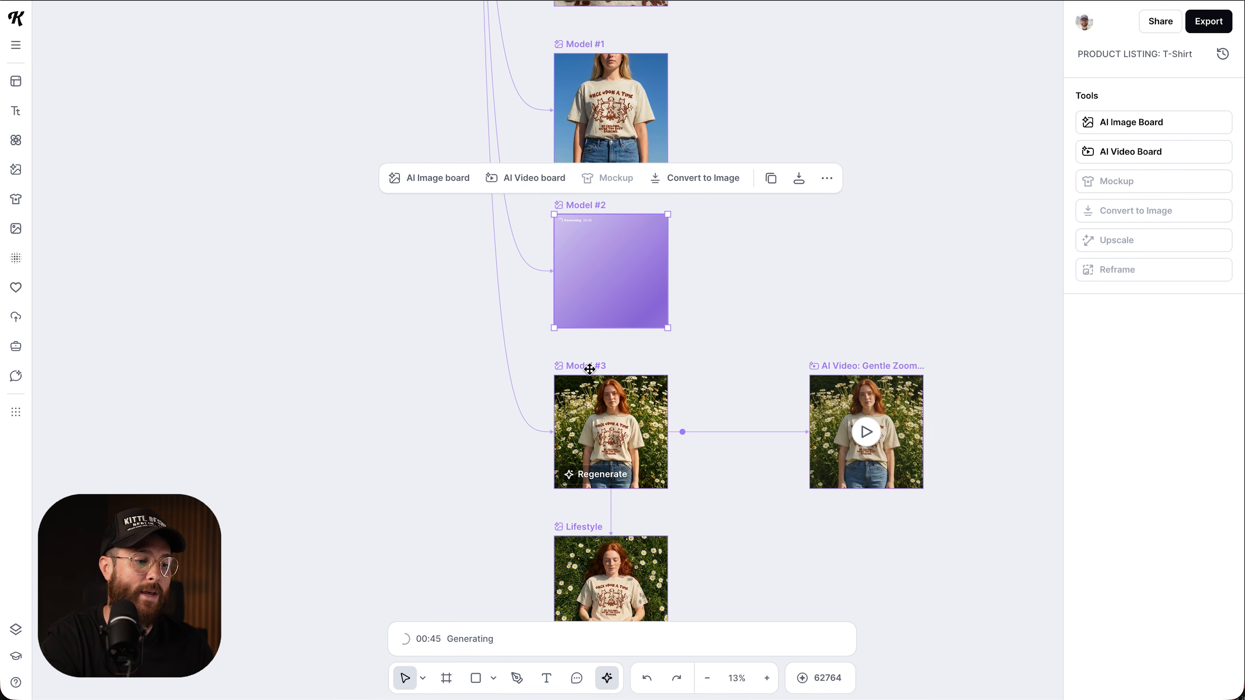
# Step: Open the Model #3 board's generation prompt and read through it
pyautogui.click(589, 369)
pyautogui.click(569, 641)
pyautogui.scroll(4, 572, 568)
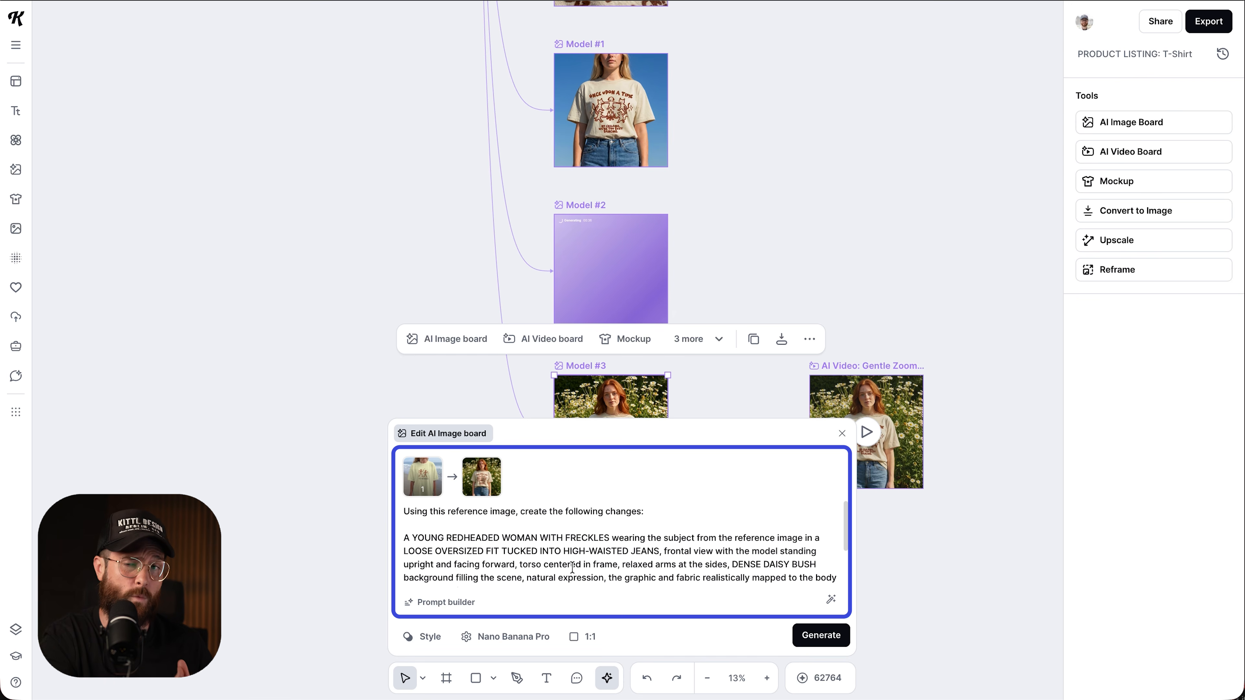
pyautogui.click(799, 246)
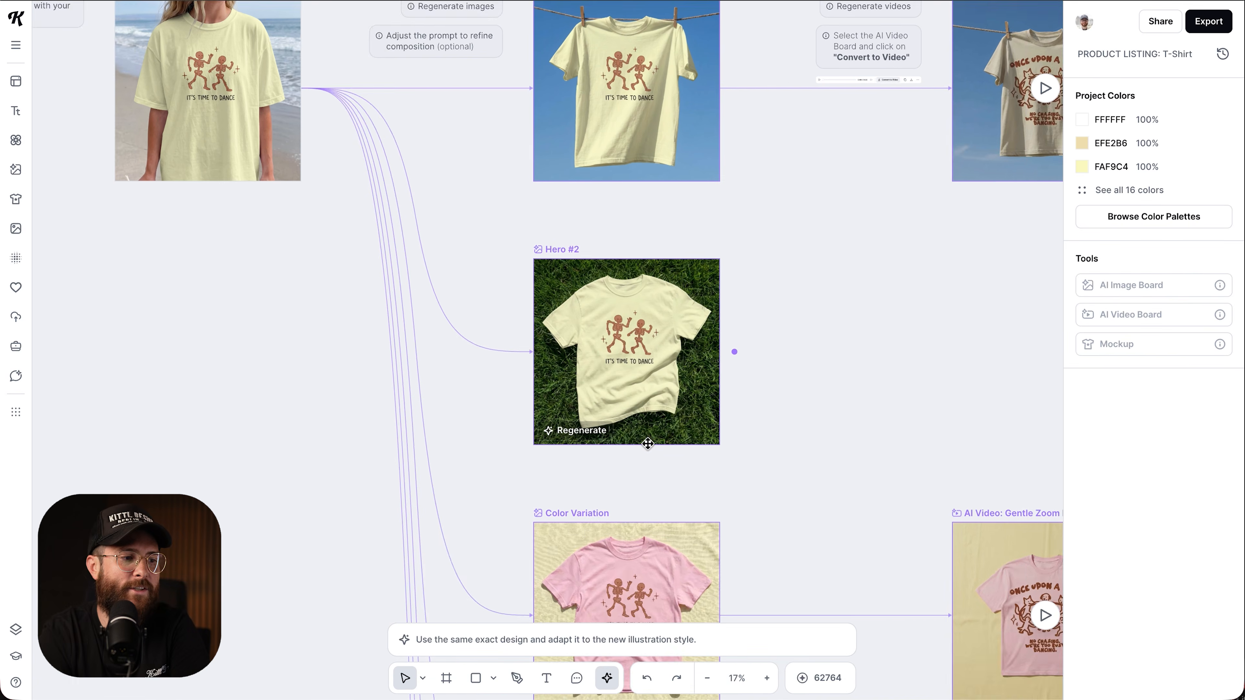
# Step: Examine the regenerated Hero #1 and Hero #2 shirt images up close and compare them with the T-Shirt artboard
pyautogui.scroll(5, 646, 490)
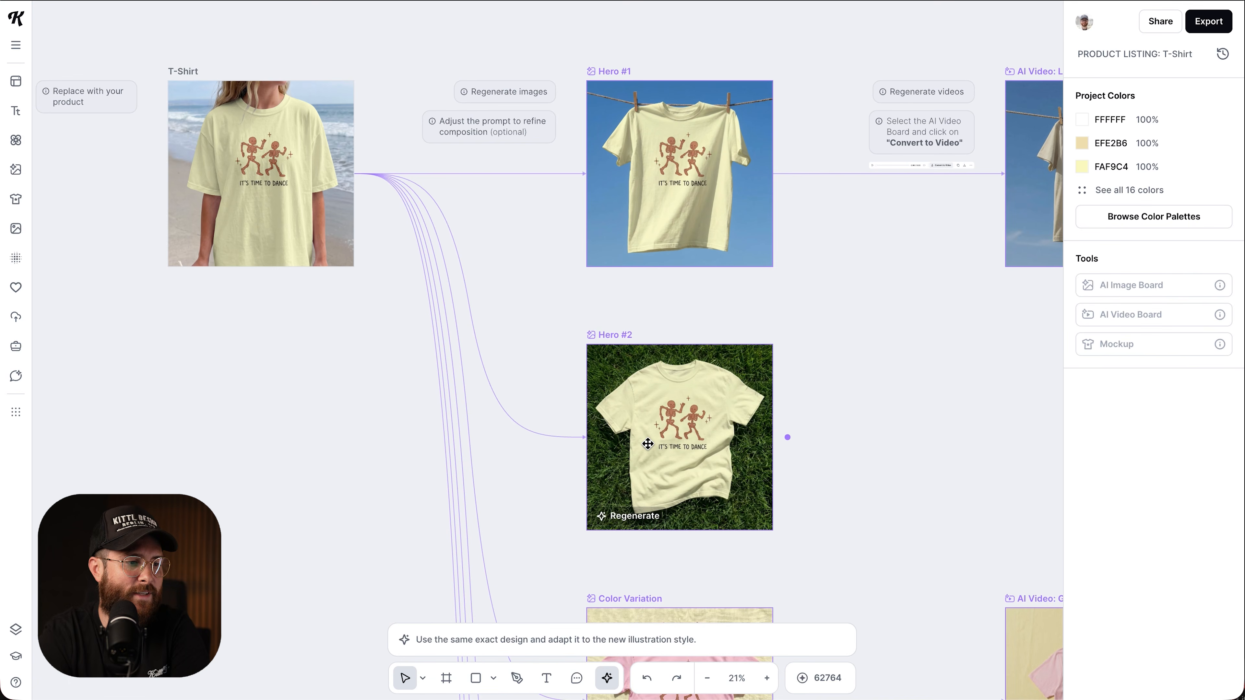
pyautogui.scroll(3, 686, 329)
pyautogui.scroll(1, 686, 329)
pyautogui.hscroll(-1, 686, 329)
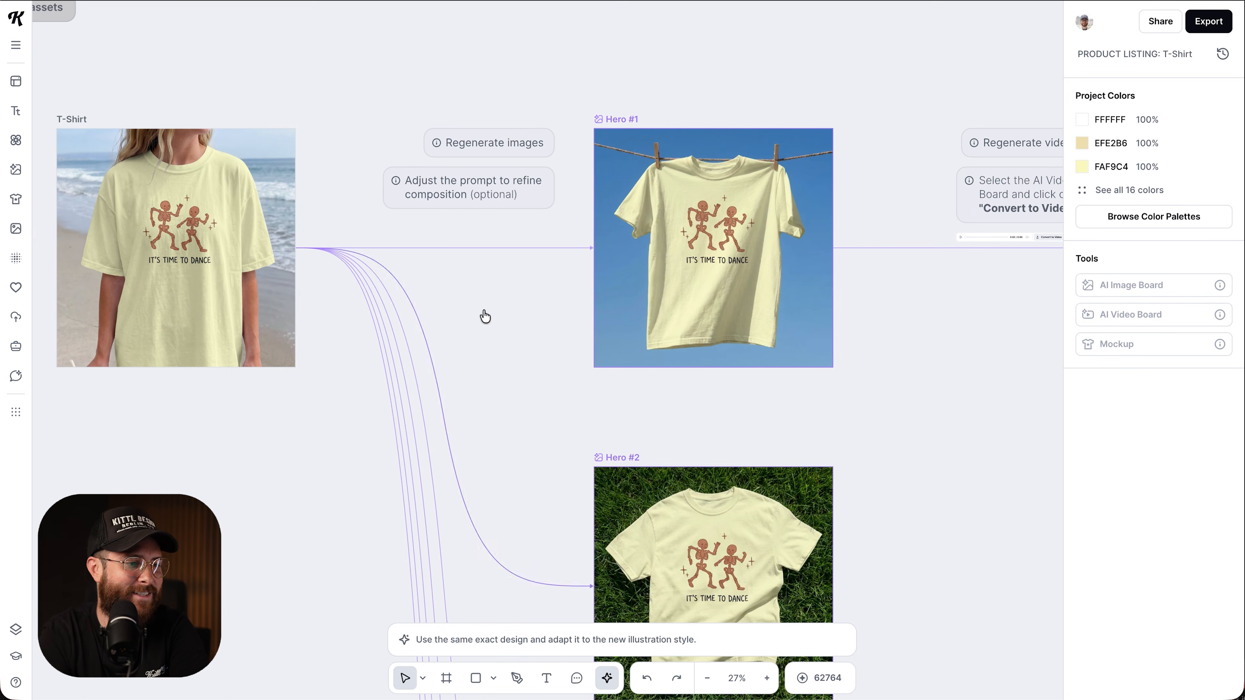
pyautogui.scroll(-5, 736, 332)
pyautogui.scroll(2, 750, 267)
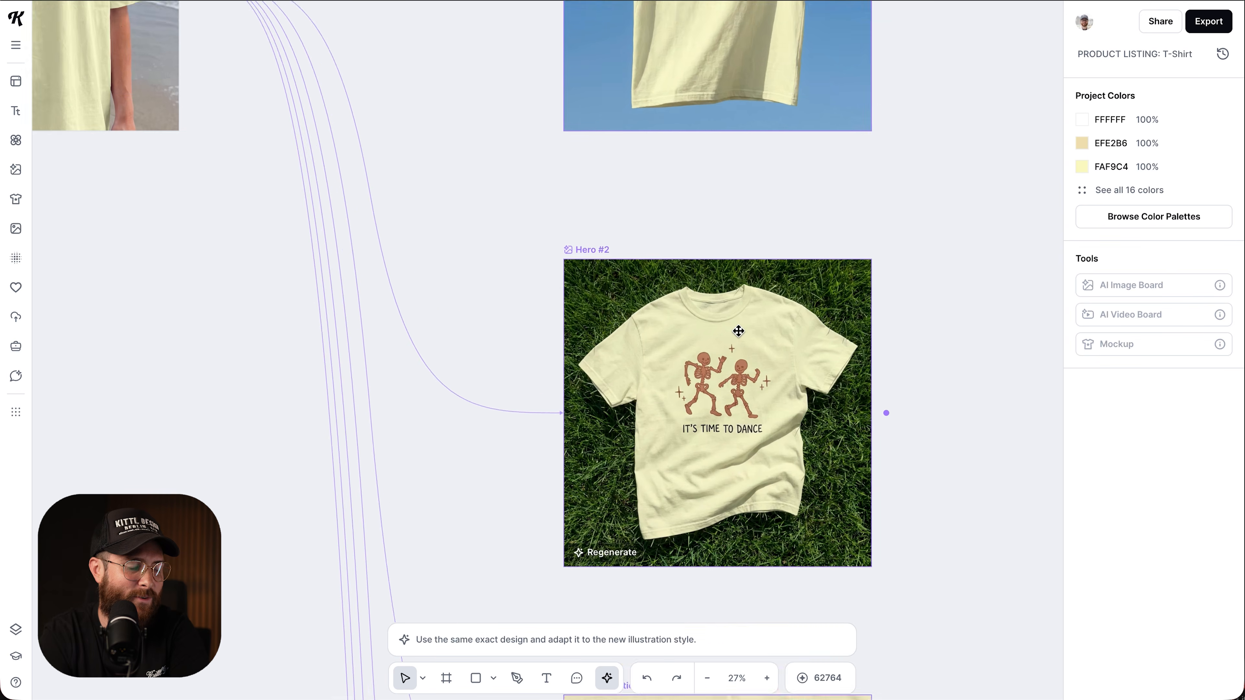
pyautogui.scroll(-5, 756, 414)
pyautogui.hscroll(-1, 756, 414)
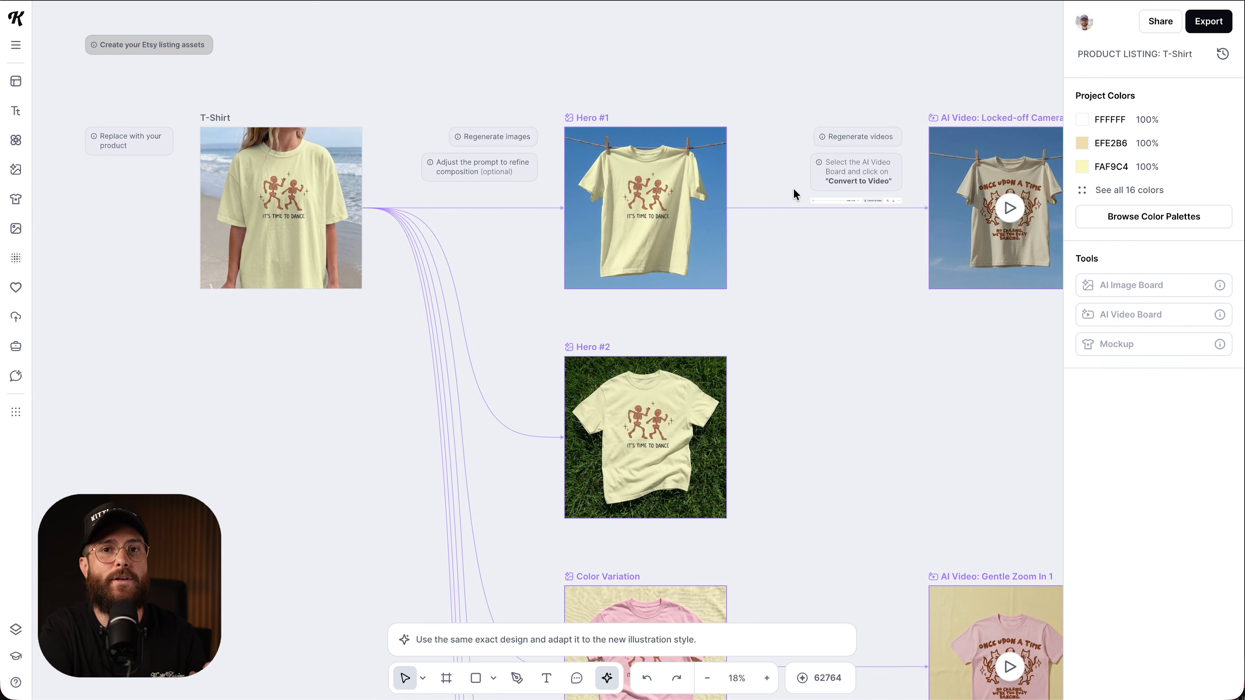
# Step: Set up a quick PNG export of the Hero #1 image and choose its export size
pyautogui.scroll(5, 728, 175)
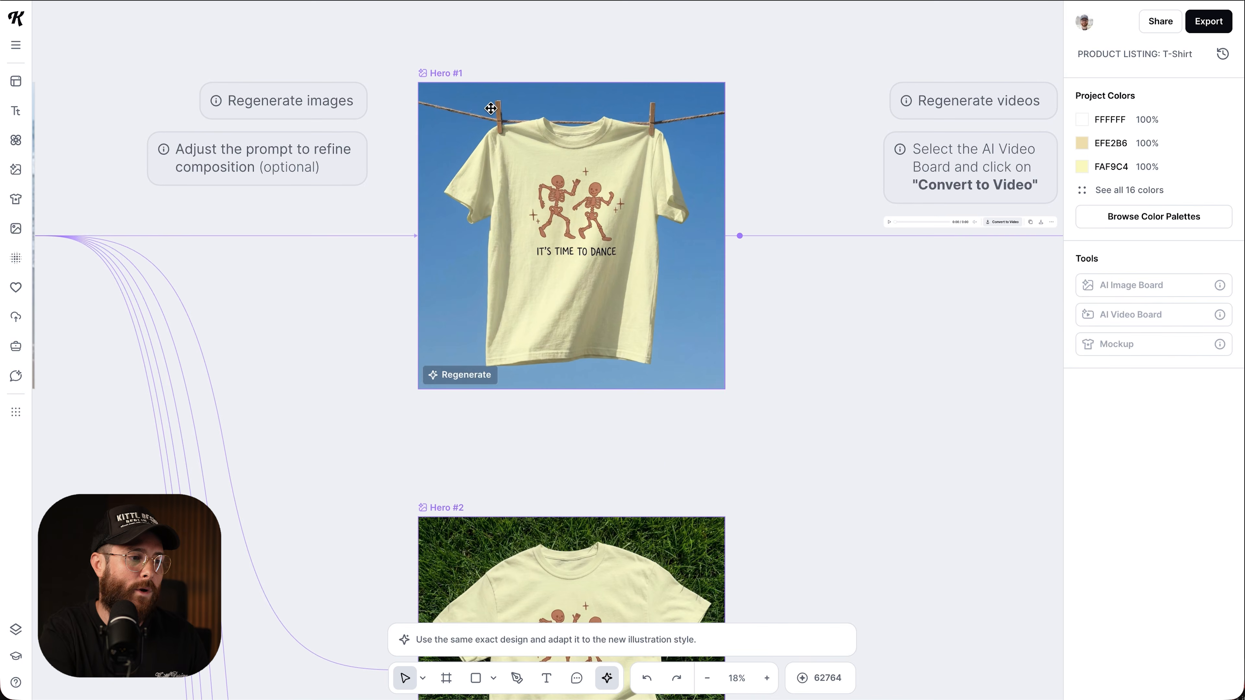
pyautogui.click(456, 86)
pyautogui.click(742, 46)
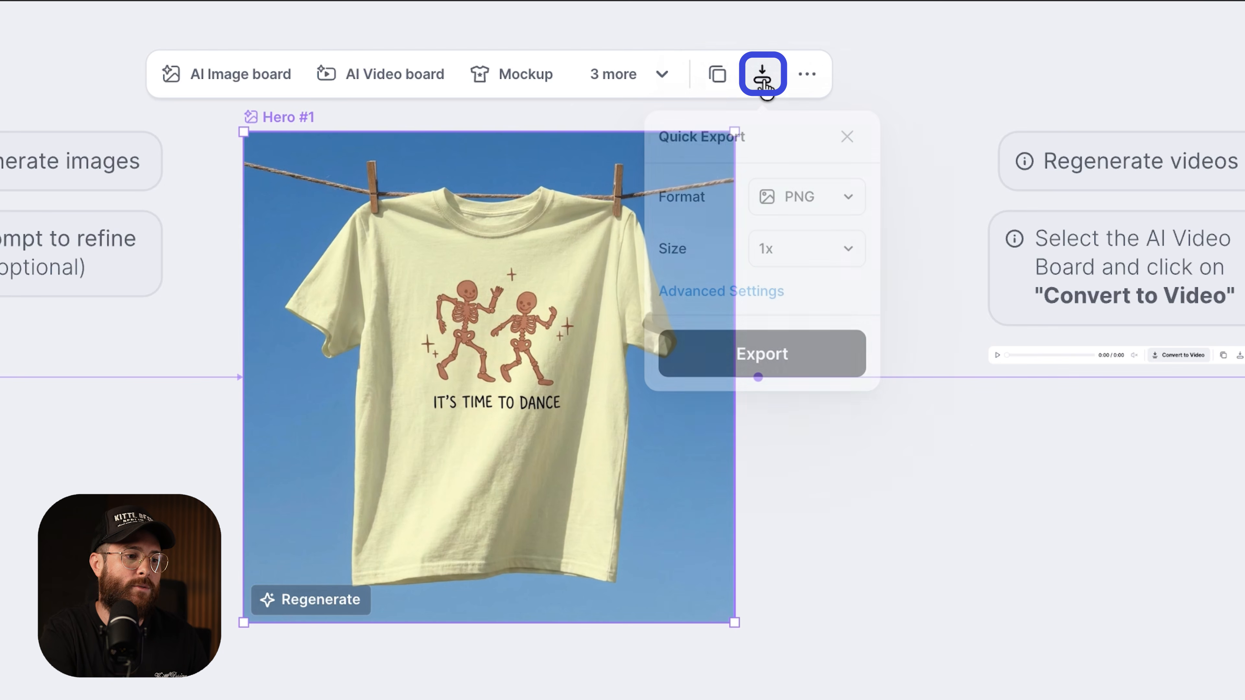
pyautogui.click(807, 250)
pyautogui.click(807, 383)
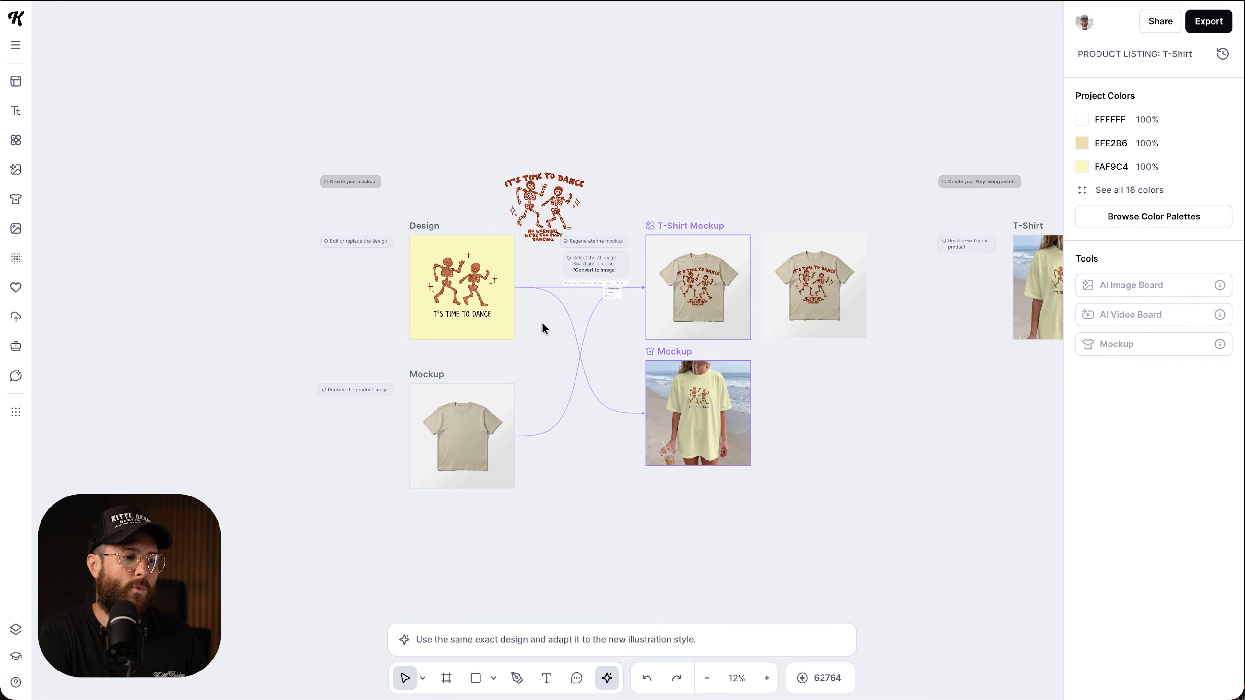
# Step: Set up a PNG export of the Design artboard at 4000 × 4000 px
pyautogui.scroll(5, 543, 328)
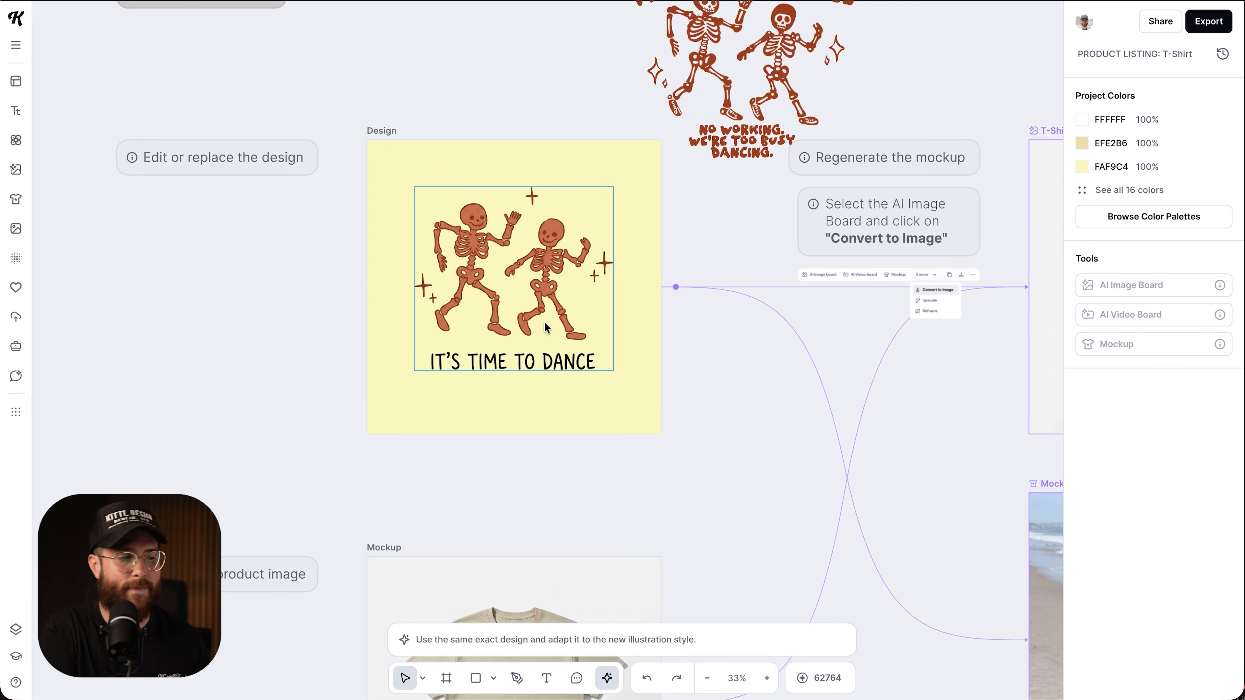
pyautogui.click(394, 131)
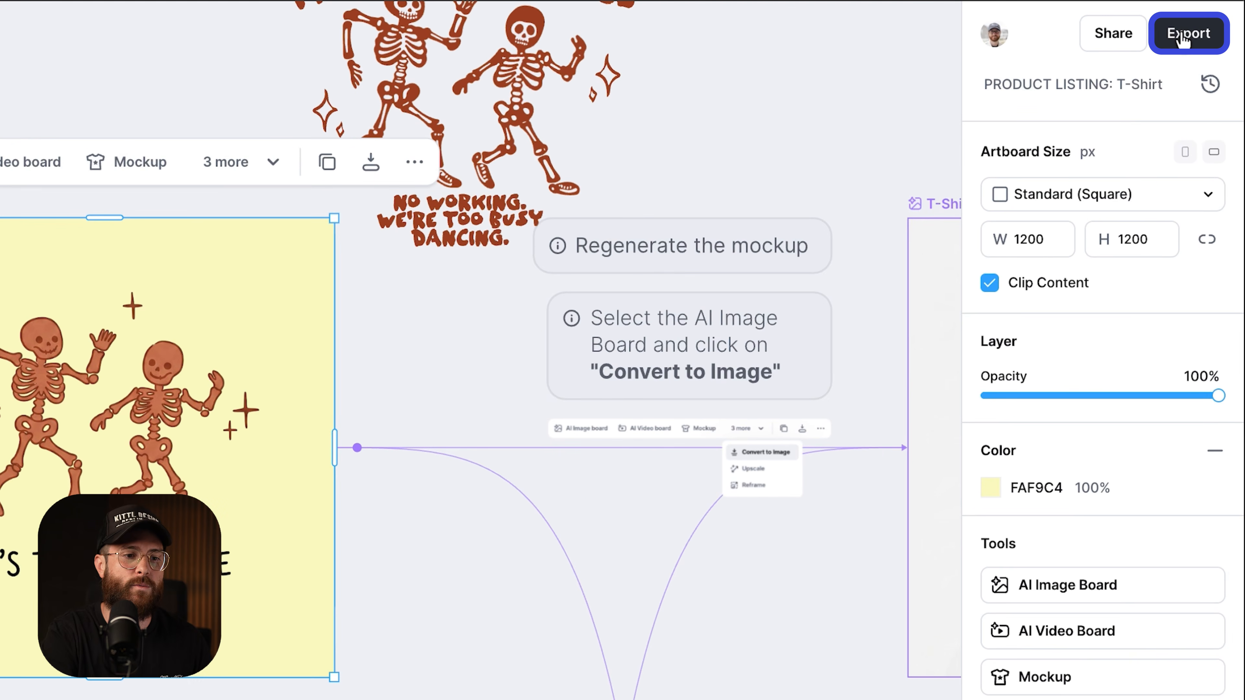
pyautogui.click(1183, 39)
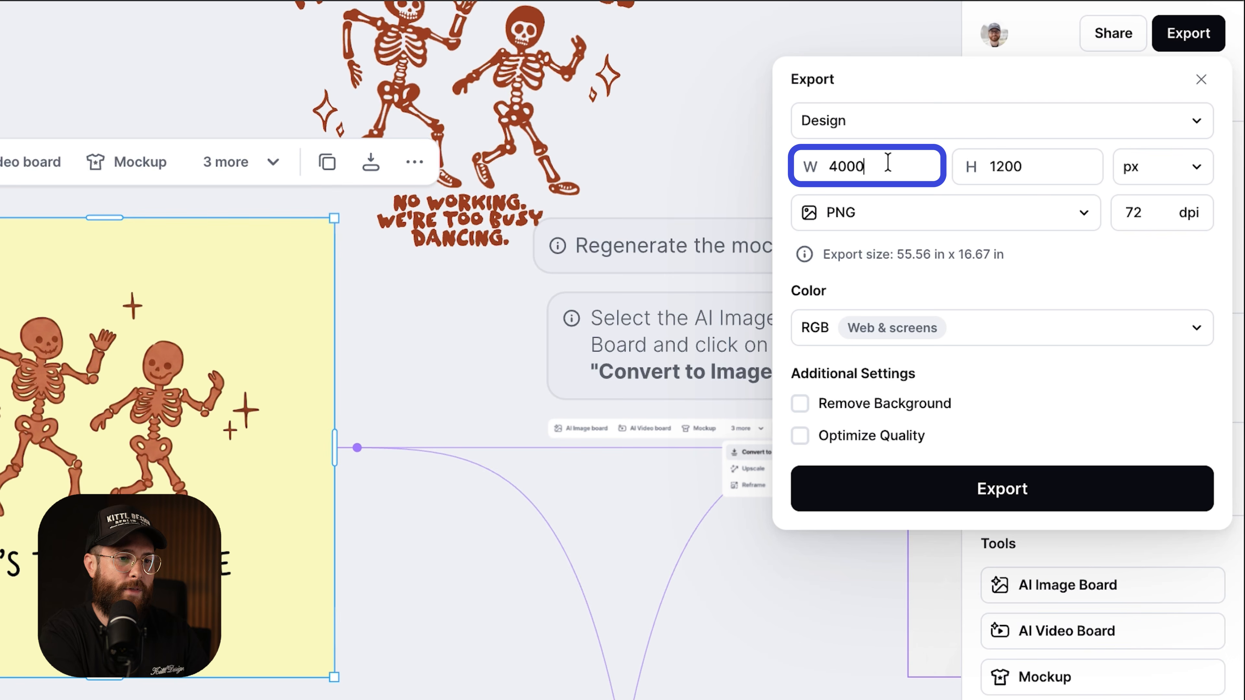
pyautogui.click(1018, 170)
pyautogui.write('4000')
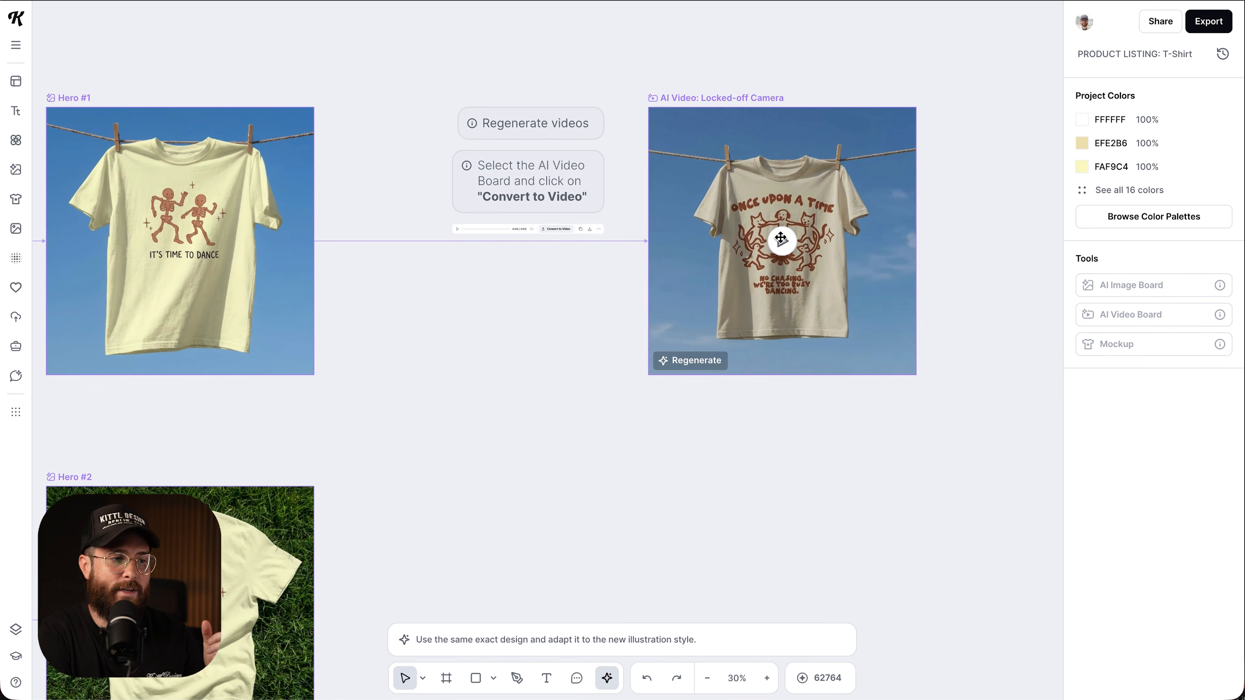
# Step: Regenerate the AI Video: Locked-off Camera board from the updated Hero #1 shirt image
pyautogui.hscroll(-1, 776, 192)
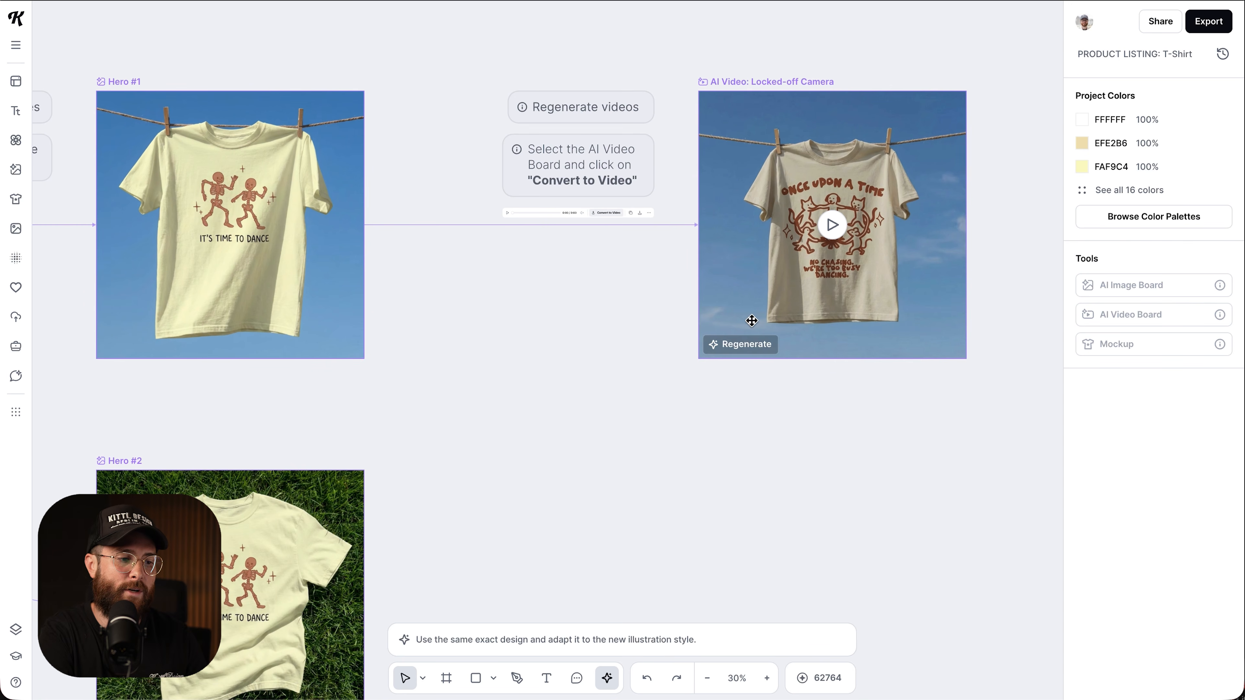
pyautogui.click(741, 345)
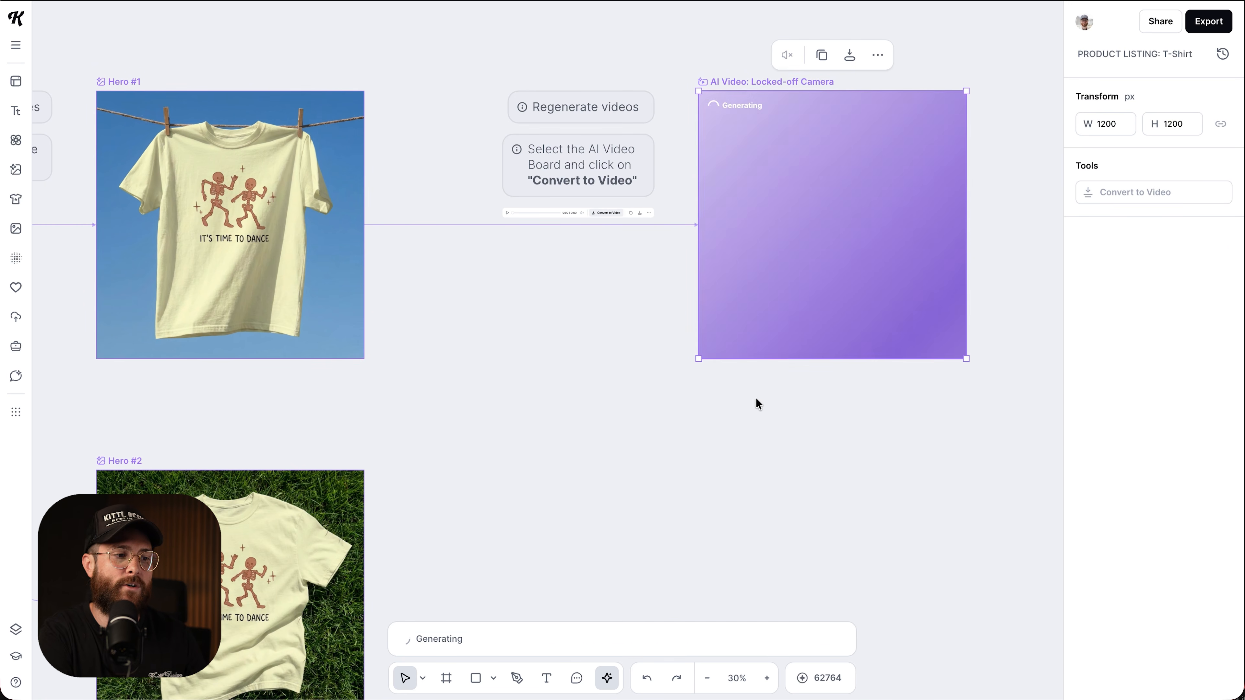
pyautogui.hscroll(-5, 786, 432)
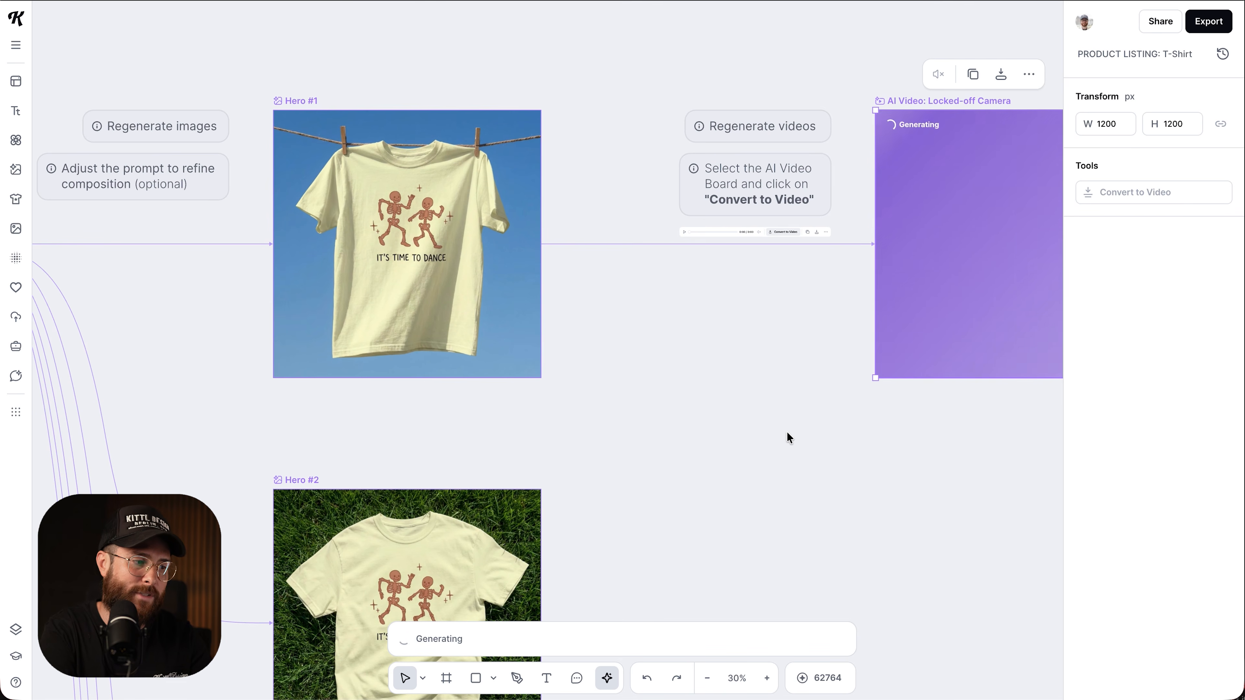
pyautogui.hscroll(5, 786, 432)
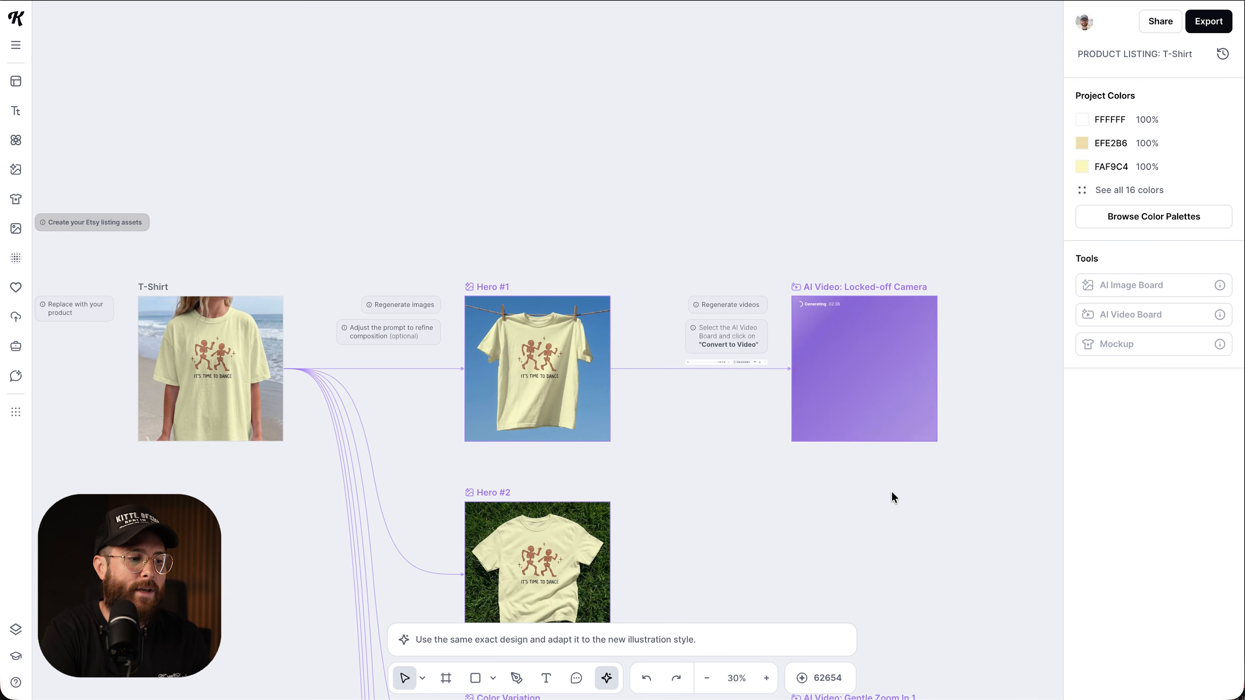
# Step: Look over the Color Chart, Size Chart and Customer Review listing templates
pyautogui.scroll(-2, 892, 491)
pyautogui.hscroll(18, 891, 490)
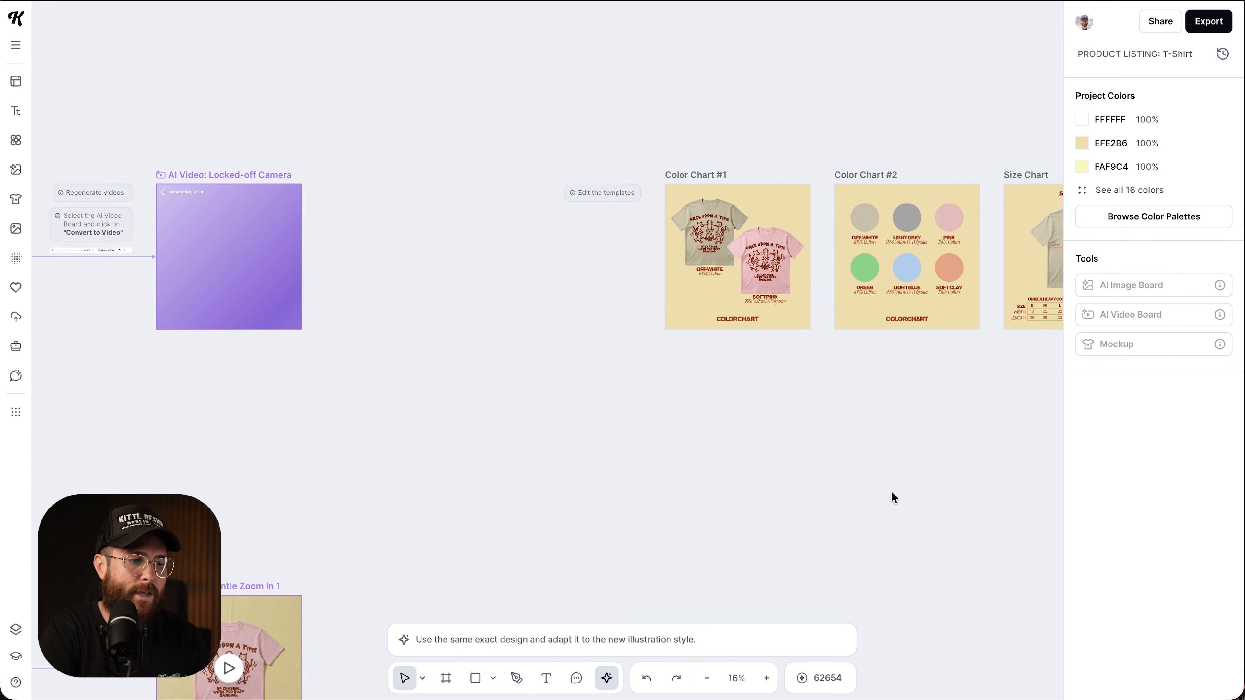
pyautogui.hscroll(4, 891, 491)
pyautogui.scroll(3, 891, 491)
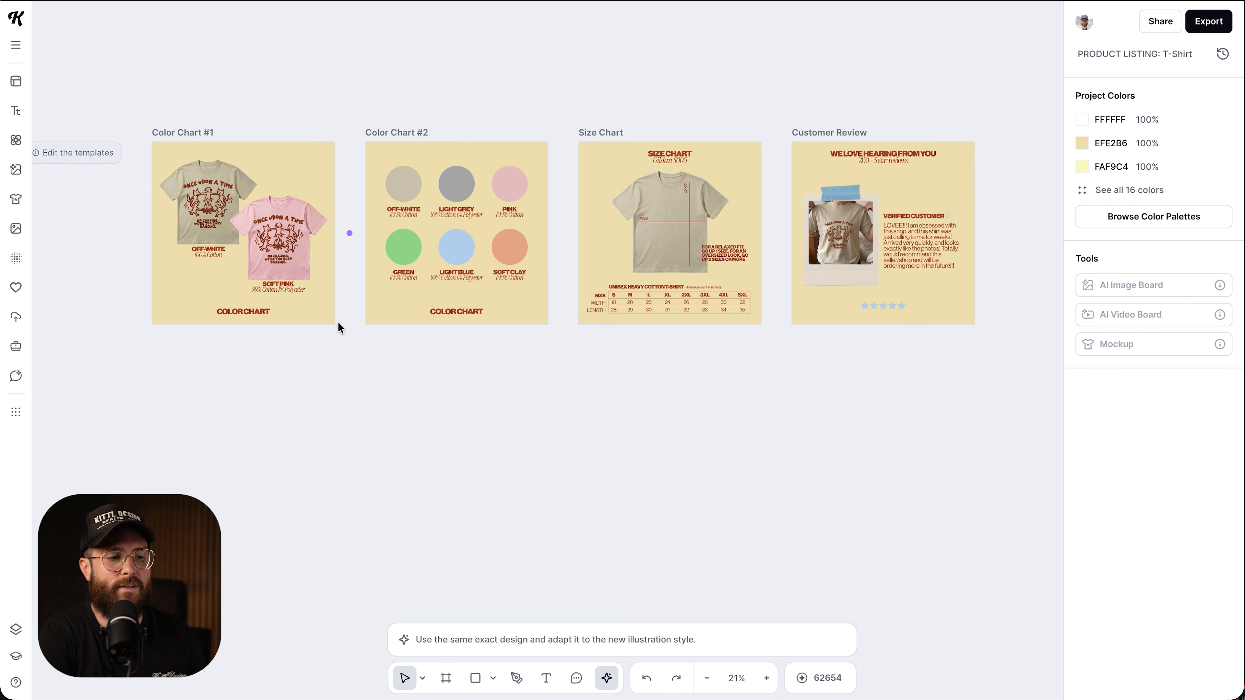
# Step: Inspect the video ad layouts and open the Instagram Post's "New product drop" headline for editing, leaving its text as is
pyautogui.hscroll(10, 422, 385)
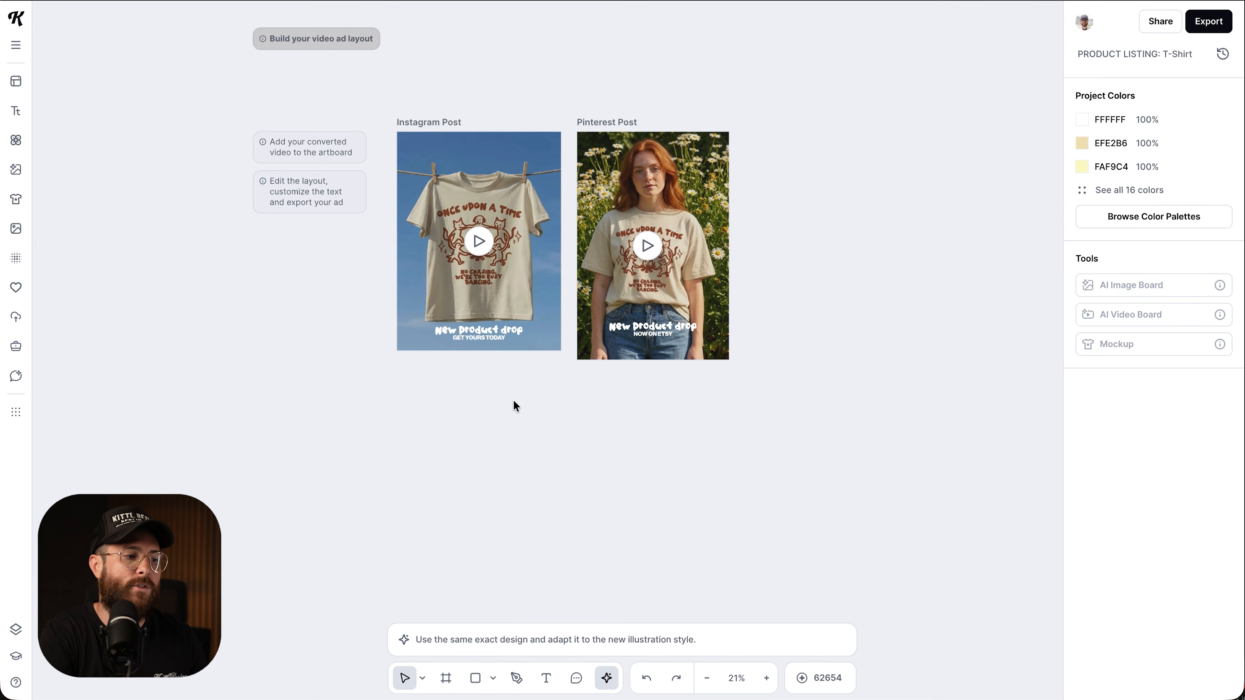
pyautogui.hscroll(-2, 514, 405)
pyautogui.scroll(6, 513, 405)
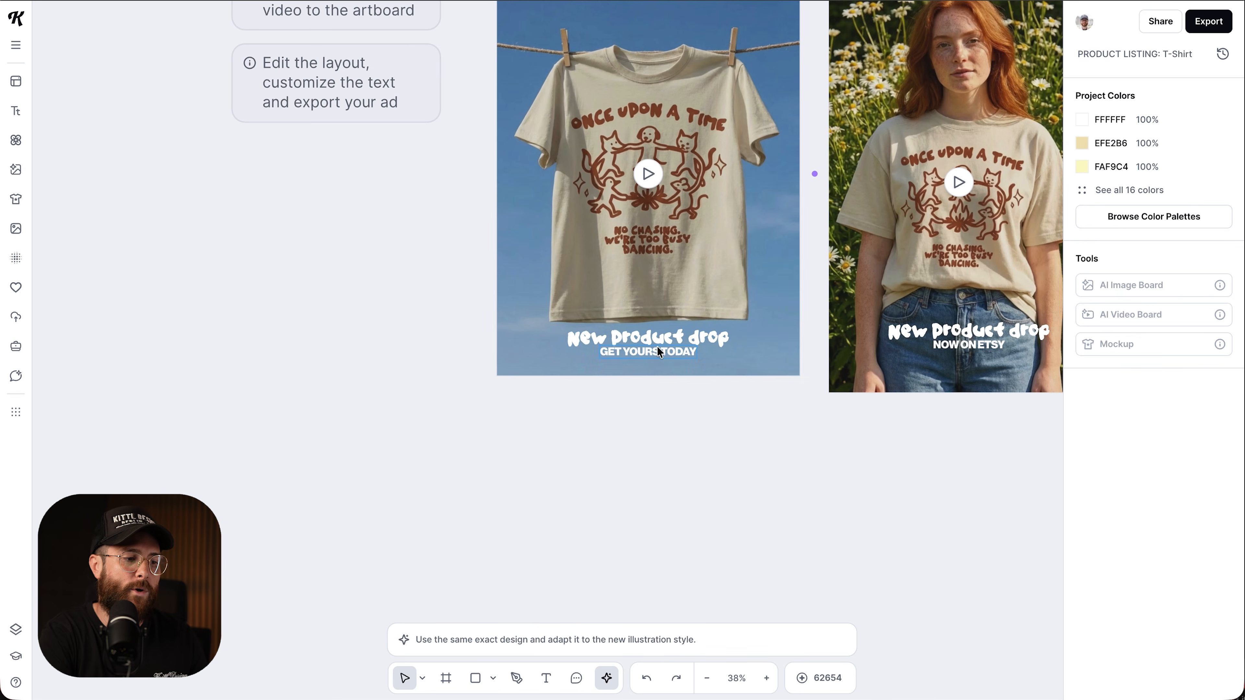
pyautogui.doubleClick(657, 336)
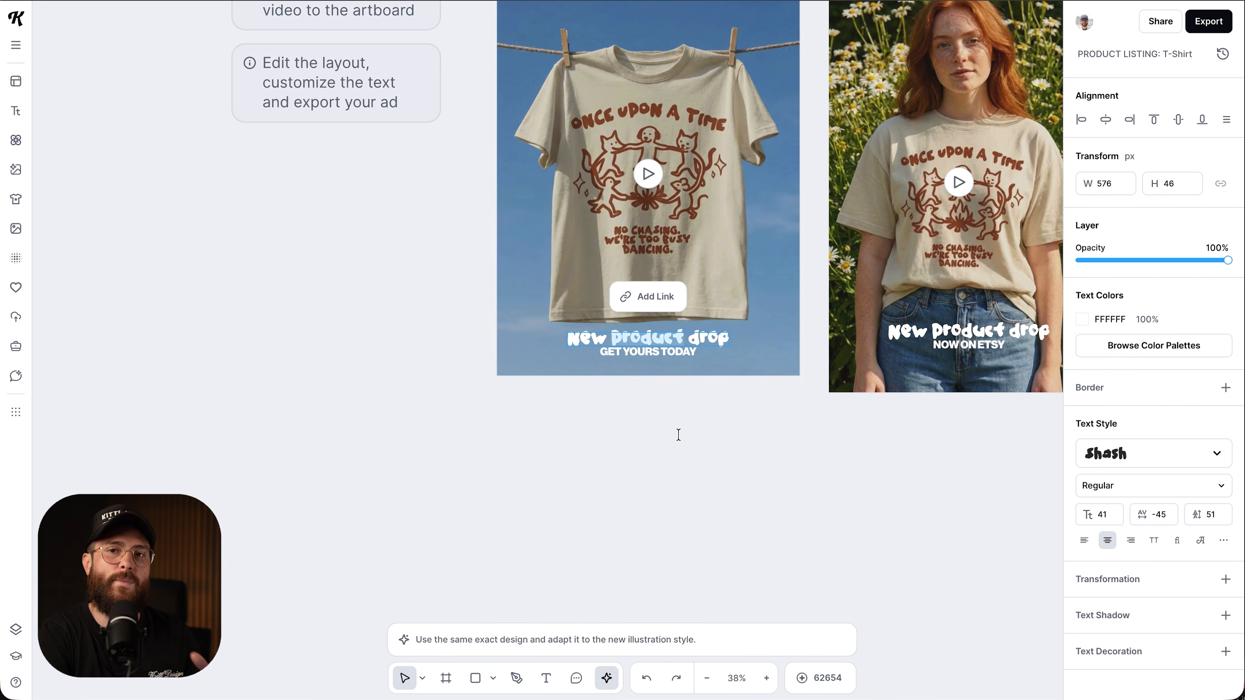
pyautogui.click(689, 480)
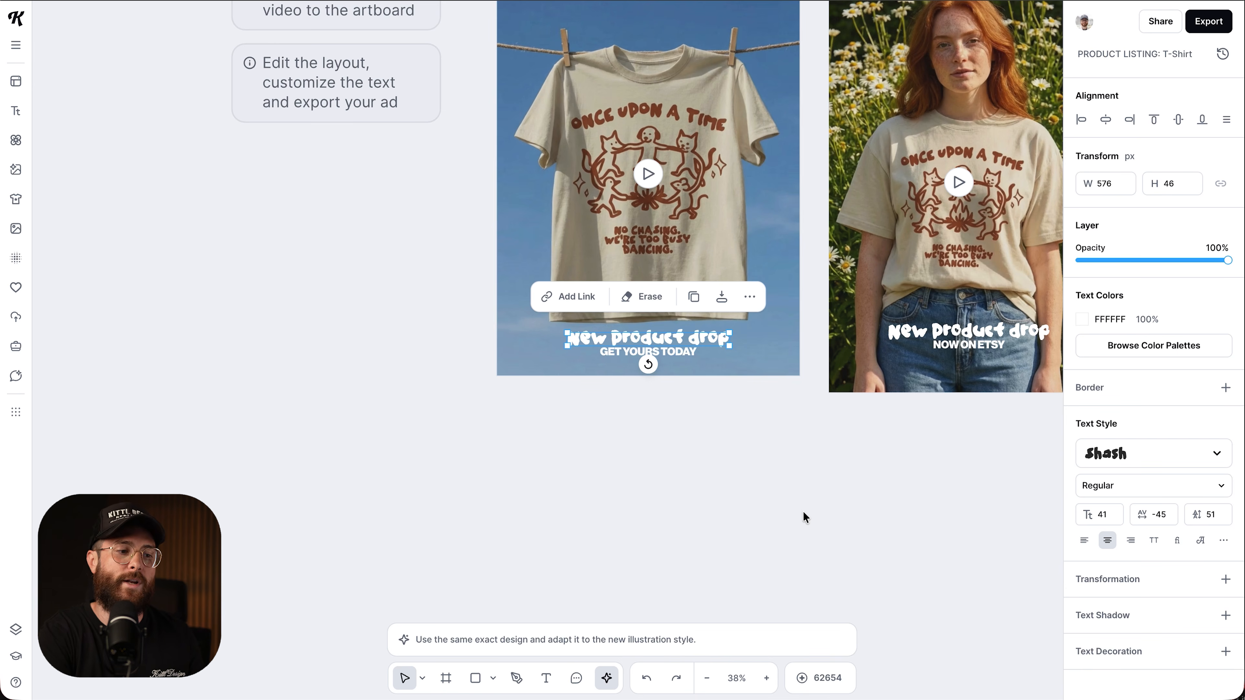
# Step: Return to the AI Video: Locked-off Camera board and play its regenerated video
pyautogui.scroll(-6, 803, 512)
pyautogui.hscroll(-5, 803, 512)
pyautogui.scroll(-3, 803, 512)
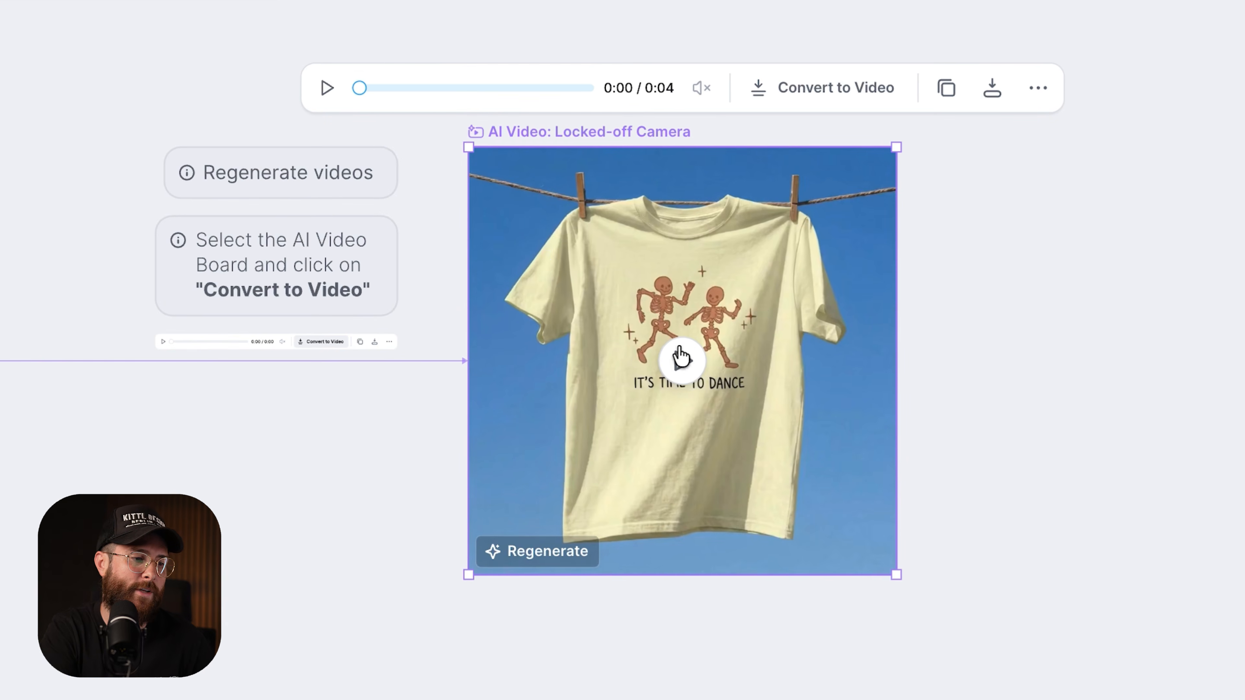
pyautogui.click(682, 357)
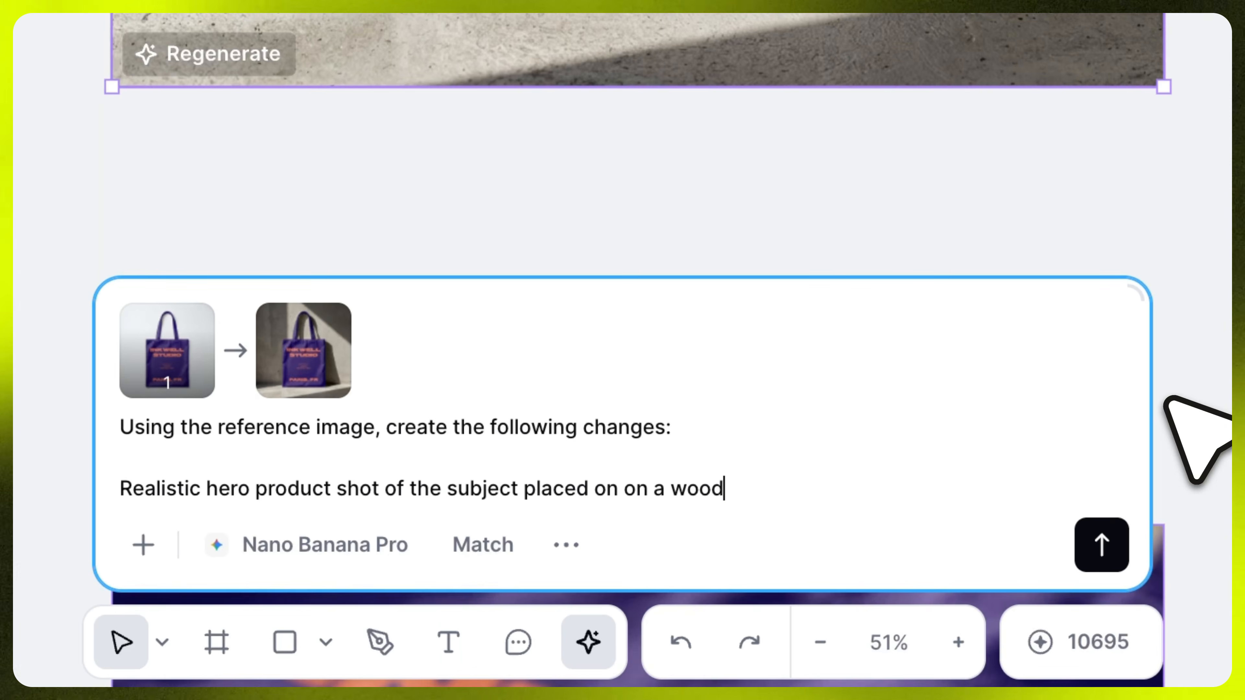
# Step: Complete the tote bag hero shot prompt with a wooden chair setting and submit the generation with a selected image model
pyautogui.write('en chair')
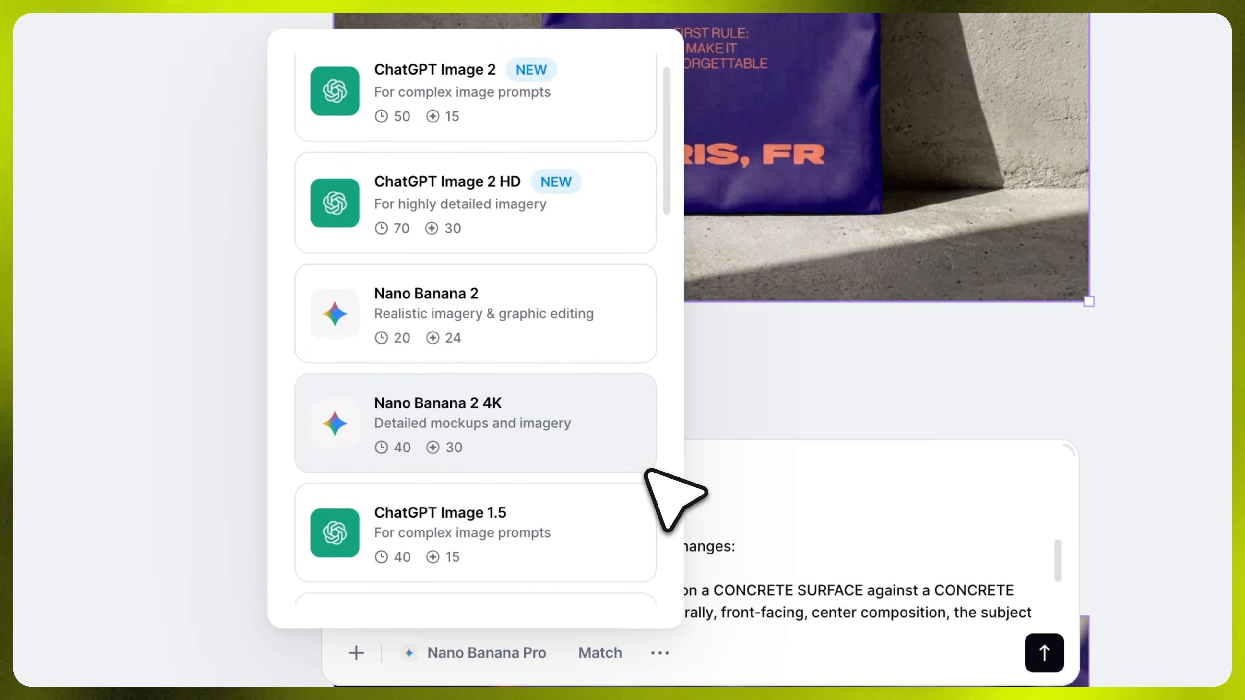
pyautogui.scroll(-5, 647, 467)
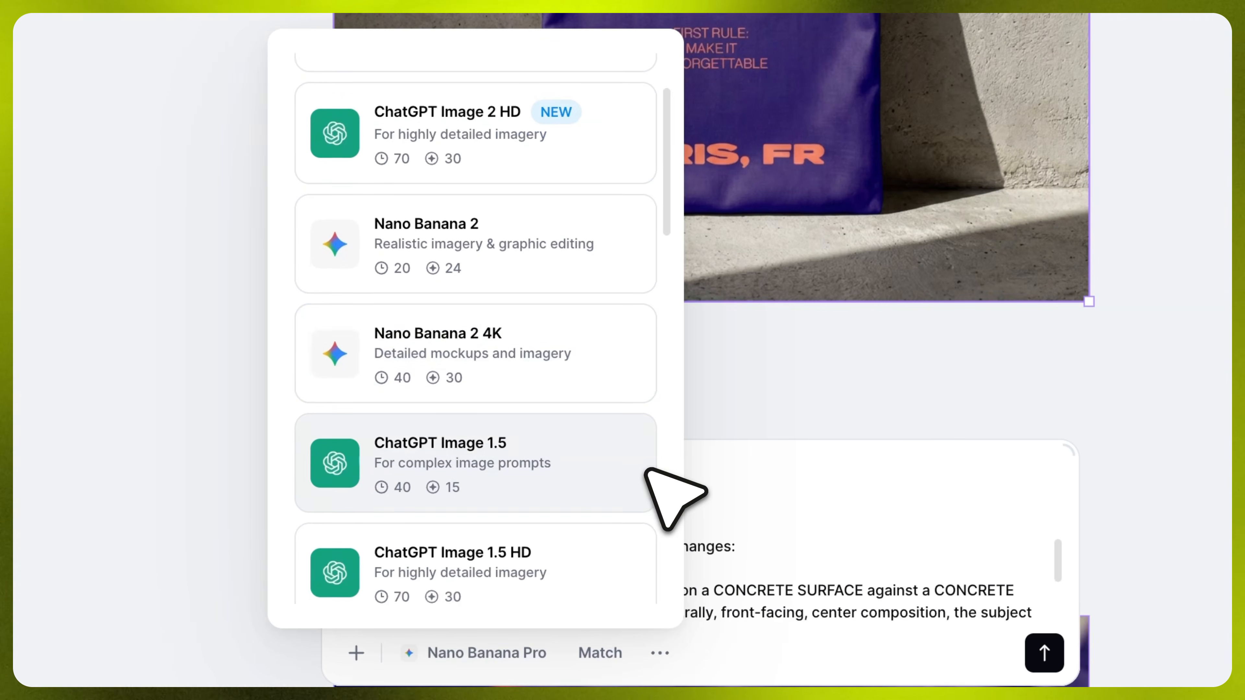
pyautogui.click(613, 564)
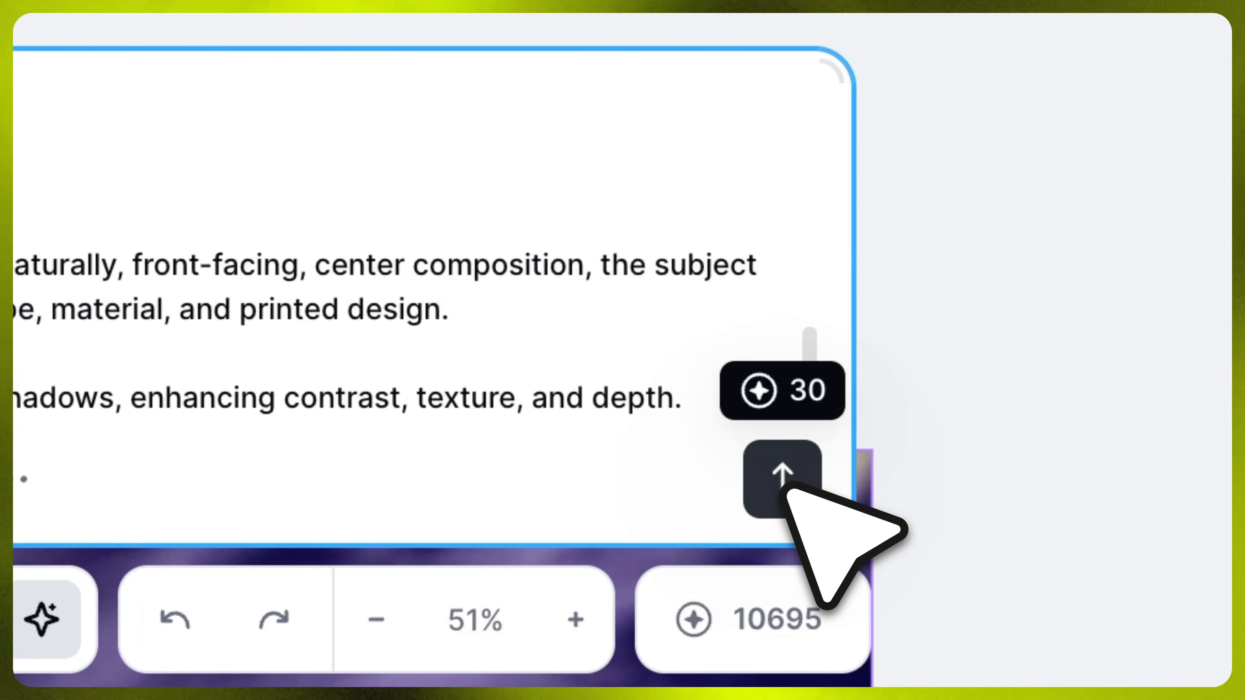
pyautogui.click(758, 490)
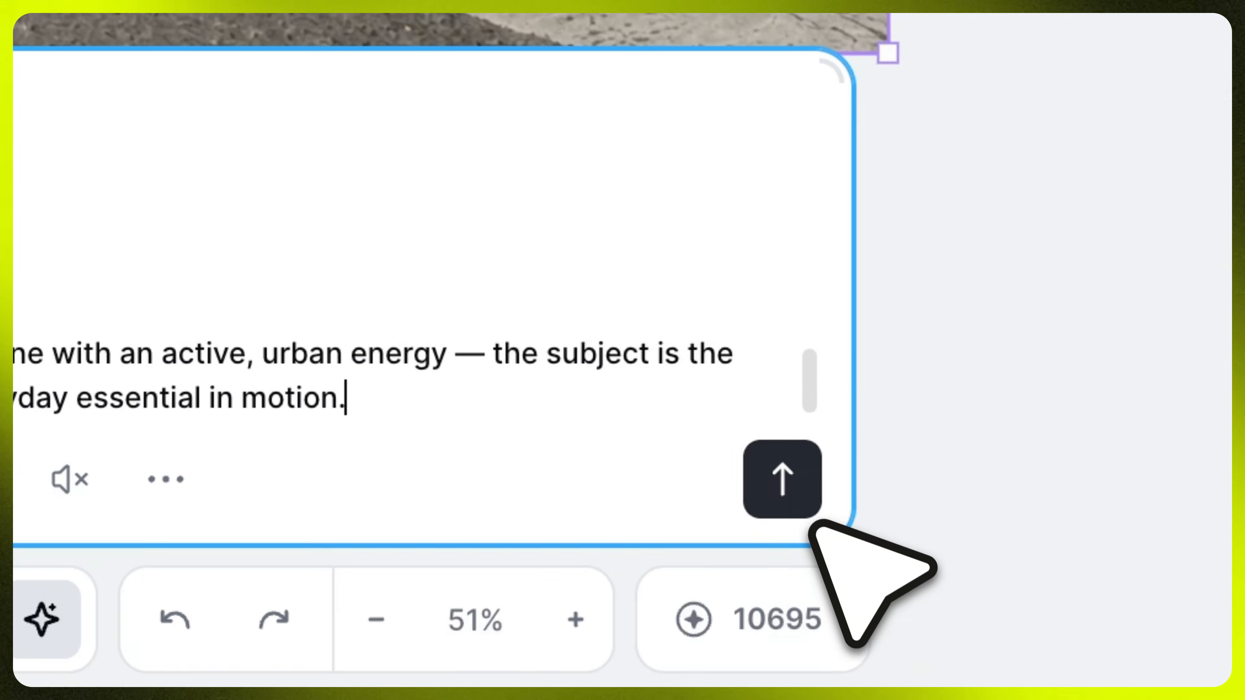